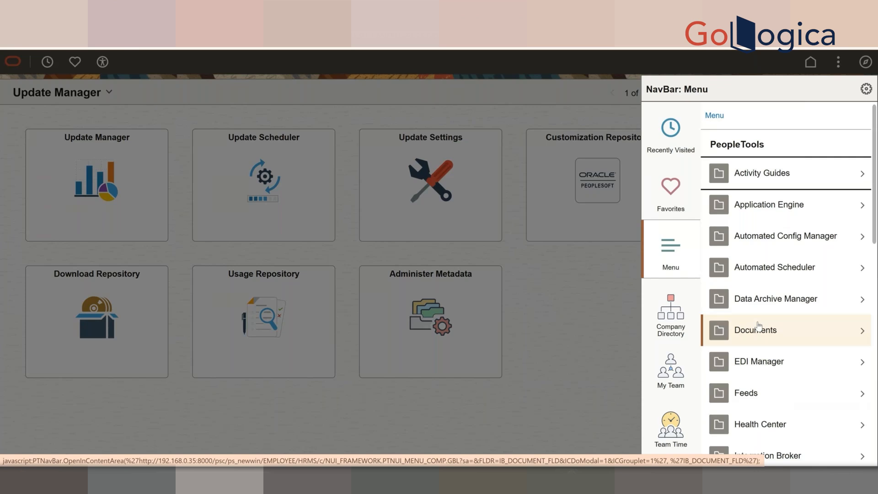
- Navigate to PeopleTools > Process Scheduler > Process Scheduler Servers from the NavBar menu
{"action": "scroll", "coordinate": [758, 325], "scroll_direction": "down", "scroll_amount": 3}
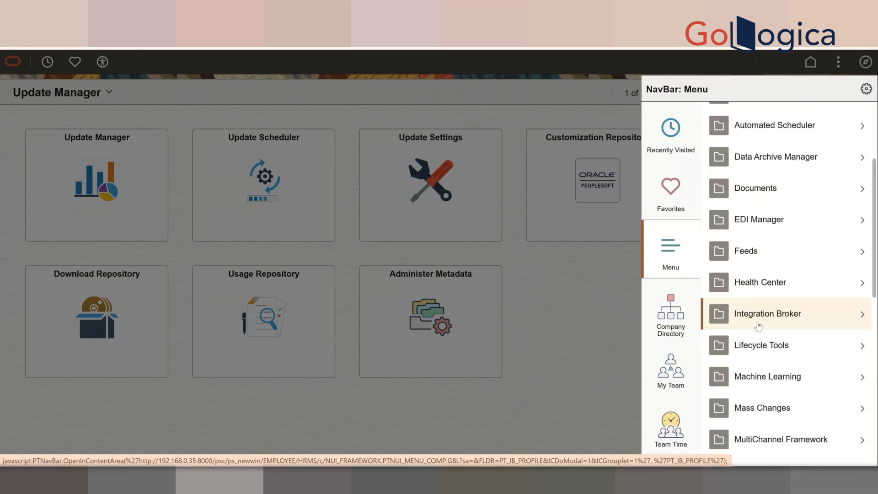
{"action": "scroll", "coordinate": [757, 325], "scroll_direction": "down", "scroll_amount": 6}
{"action": "left_click", "coordinate": [757, 325]}
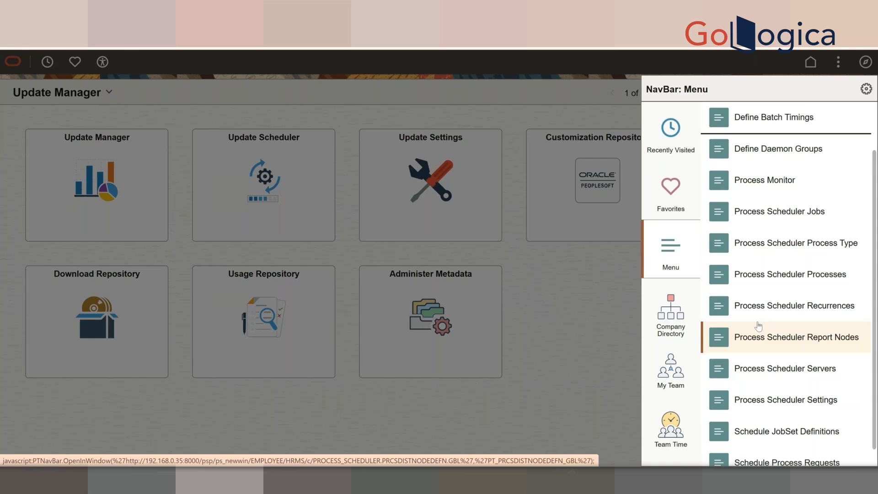
{"action": "left_click", "coordinate": [773, 369]}
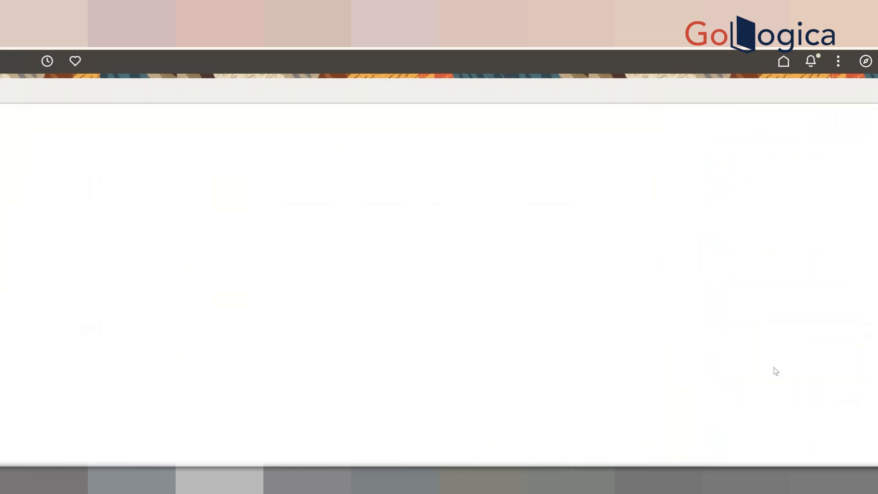
- List all five server definitions, then show the SERVERDEFN page's system information with Ctrl+J
{"action": "left_click", "coordinate": [166, 279]}
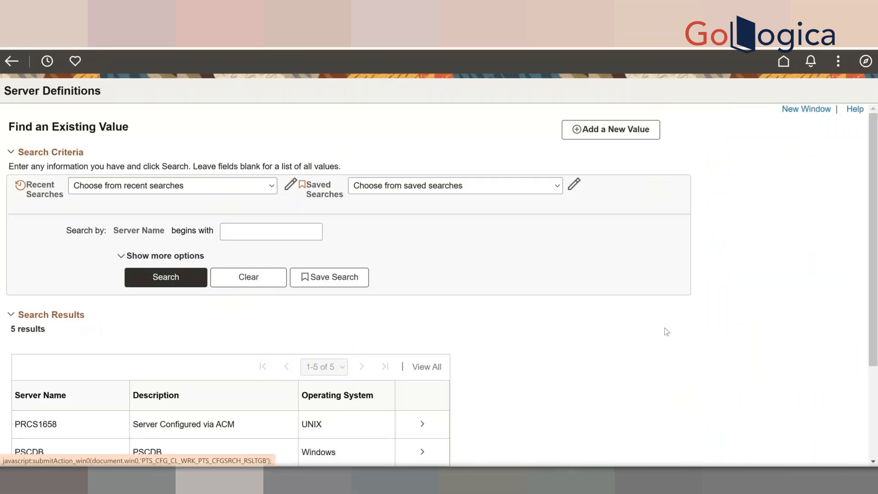
{"action": "scroll", "coordinate": [666, 331], "scroll_direction": "down", "scroll_amount": 2}
{"action": "scroll", "coordinate": [666, 331], "scroll_direction": "up", "scroll_amount": 1}
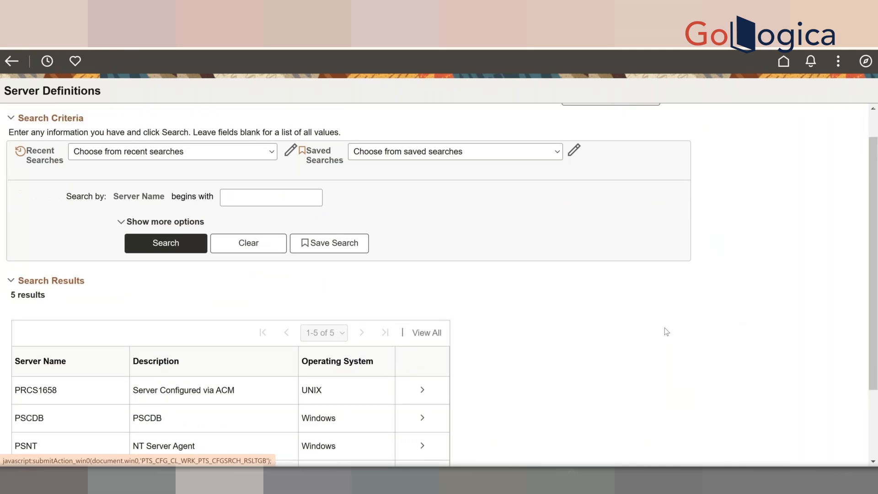
{"action": "scroll", "coordinate": [667, 331], "scroll_direction": "up", "scroll_amount": 1}
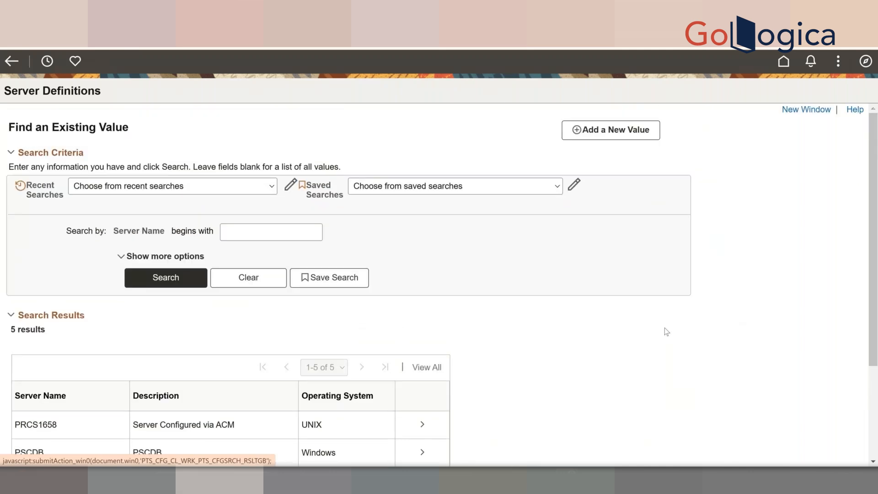
{"action": "scroll", "coordinate": [666, 331], "scroll_direction": "down", "scroll_amount": 3}
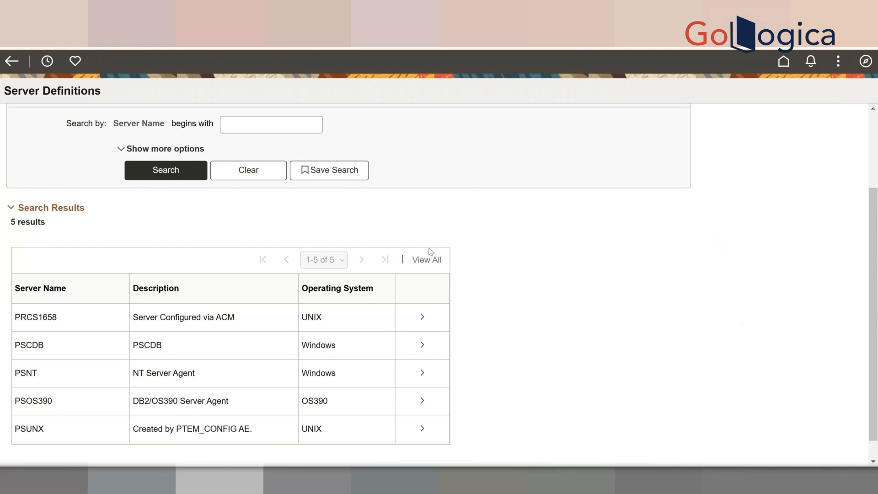
{"action": "left_click", "coordinate": [281, 123]}
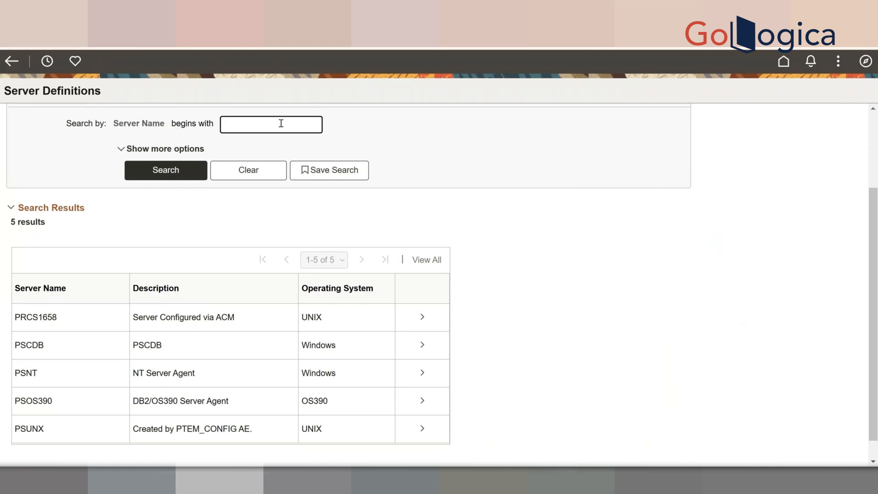
{"action": "key", "text": "ctrl+j"}
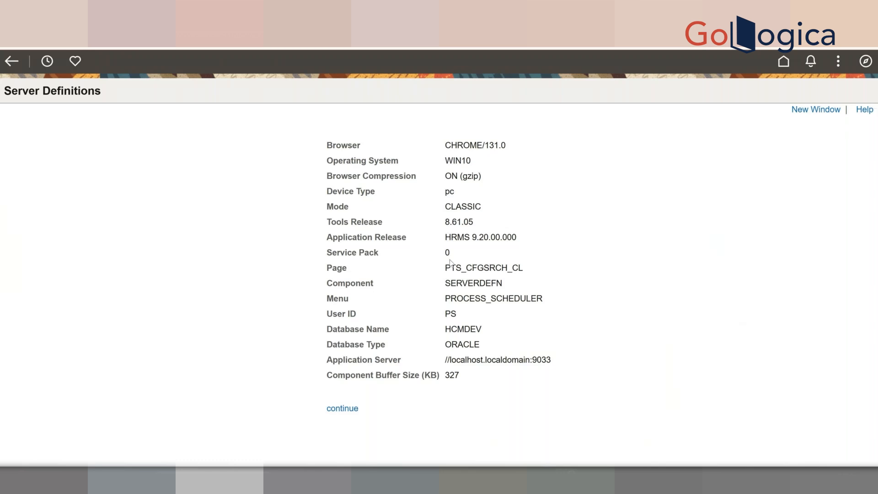
- Use the continue link to return to the Server Definitions search results
{"action": "left_click", "coordinate": [346, 408]}
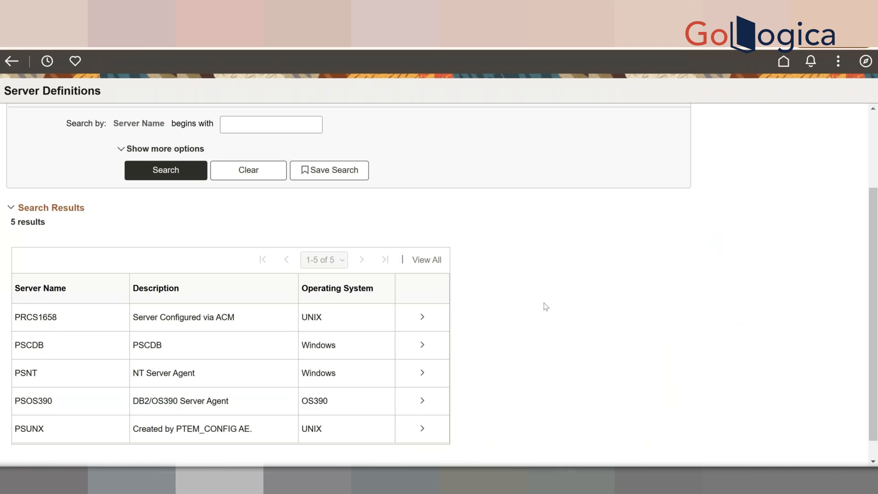
- Open PSUNX and review its UNIX OS, 15-second sleep, 60-second heartbeat and Max API Aware 6
{"action": "left_click", "coordinate": [401, 351]}
{"action": "left_click", "coordinate": [67, 430]}
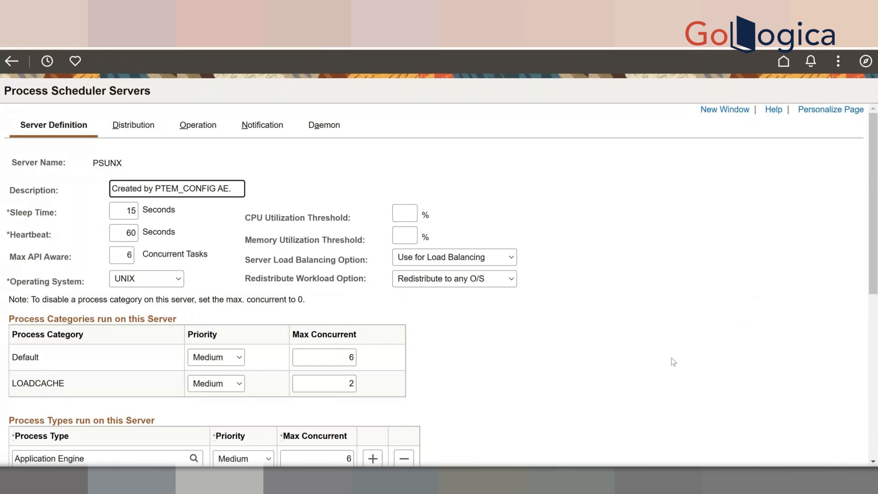
{"action": "scroll", "coordinate": [673, 362], "scroll_direction": "down", "scroll_amount": 10}
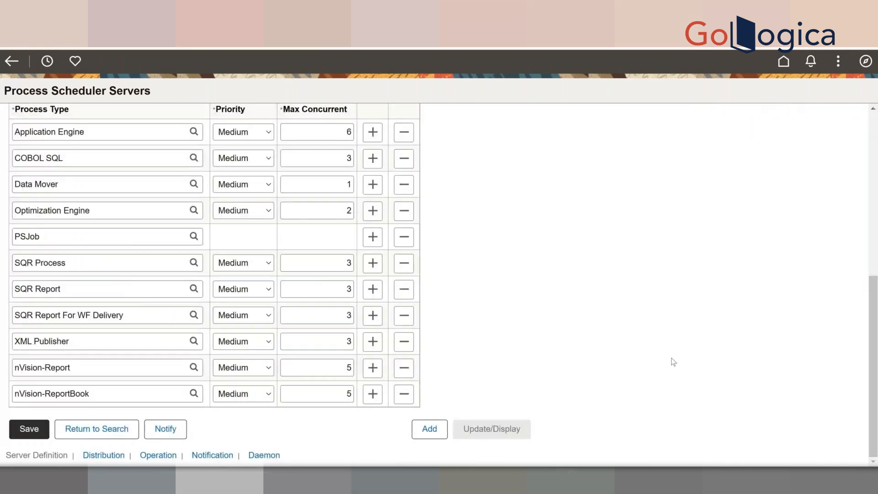
{"action": "scroll", "coordinate": [673, 362], "scroll_direction": "up", "scroll_amount": 10}
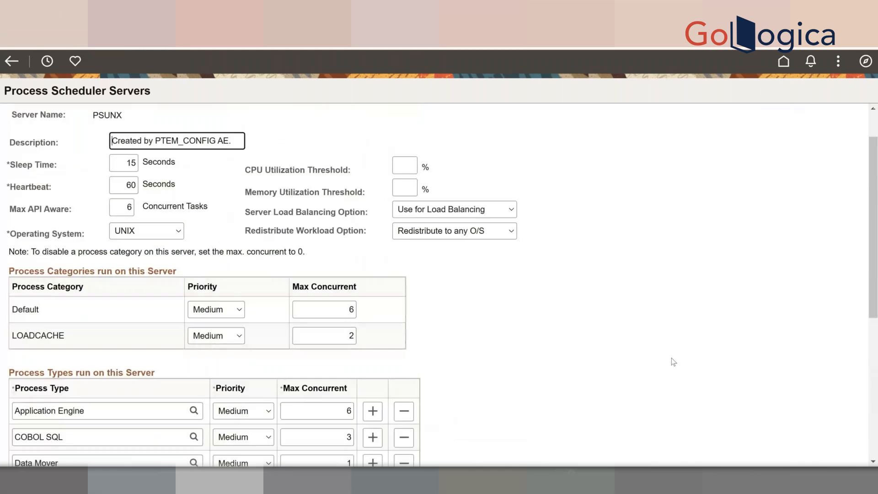
{"action": "scroll", "coordinate": [674, 362], "scroll_direction": "up", "scroll_amount": 1}
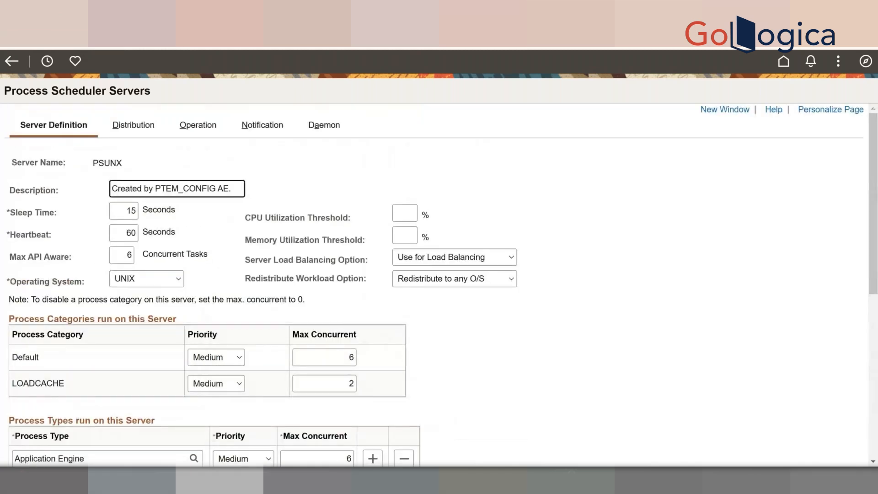
- In the PuTTY session, open psprcs.cfg in vi through menu choices 6 then 1
{"action": "mouse_move", "coordinate": [642, 480]}
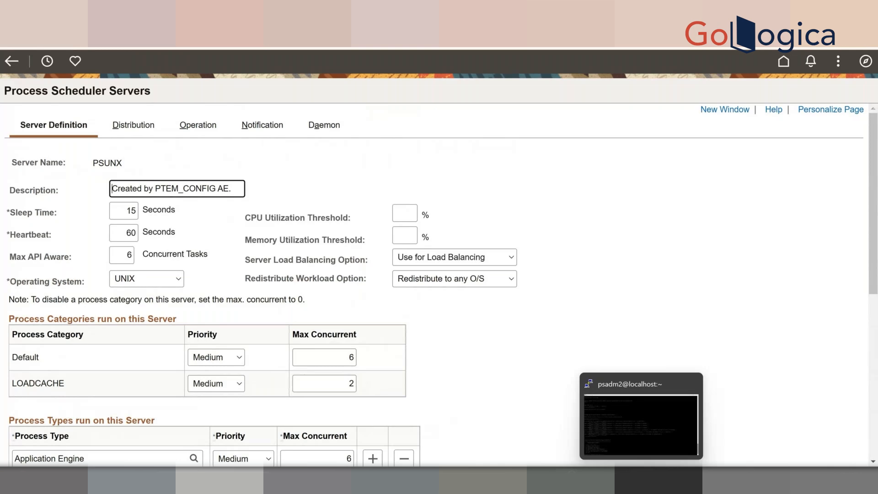
{"action": "left_click", "coordinate": [640, 425]}
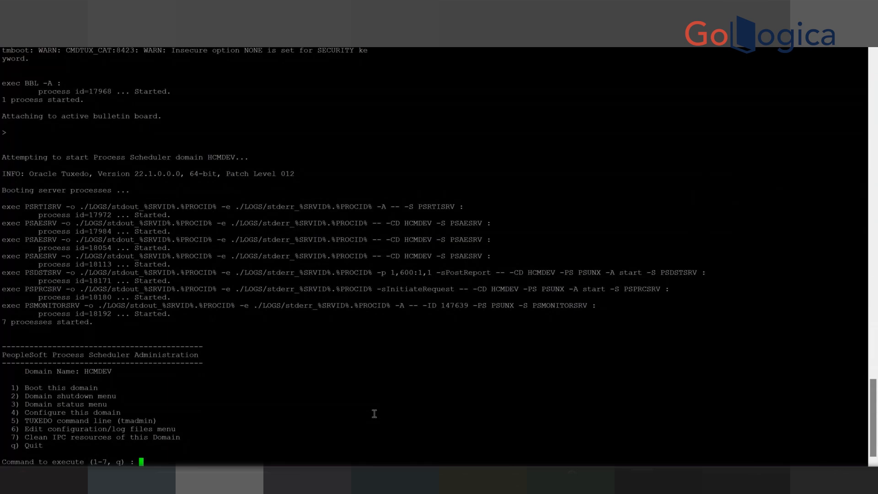
{"action": "type", "text": "6"}
{"action": "key", "text": "Return"}
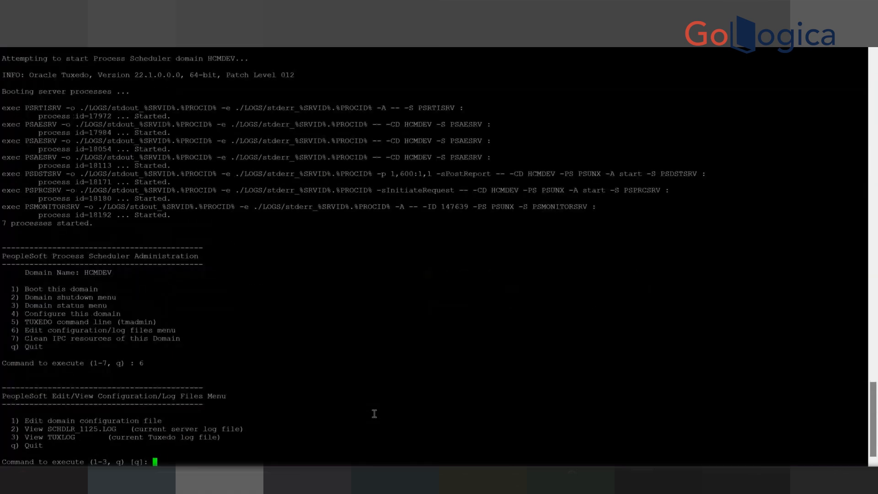
{"action": "type", "text": "1"}
{"action": "key", "text": "Return"}
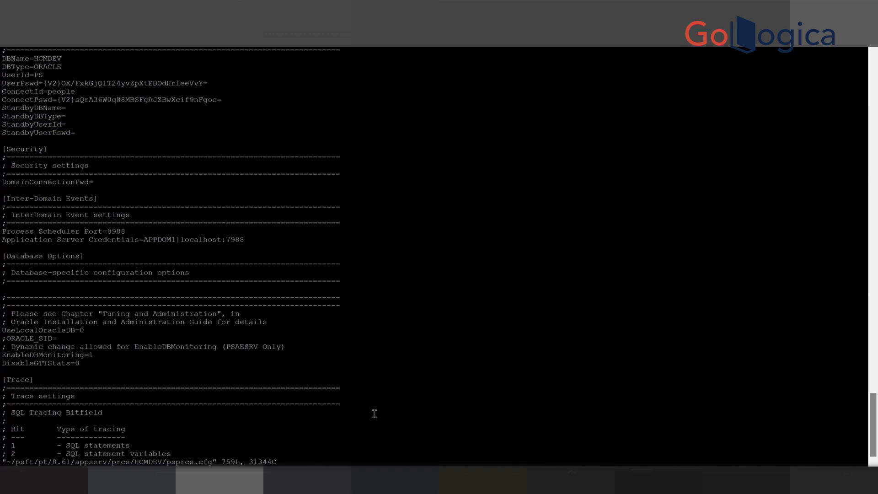
- Search the configuration file for PSUNX to find the PrcsServerName=PSUNX setting
{"action": "key", "text": "slash"}
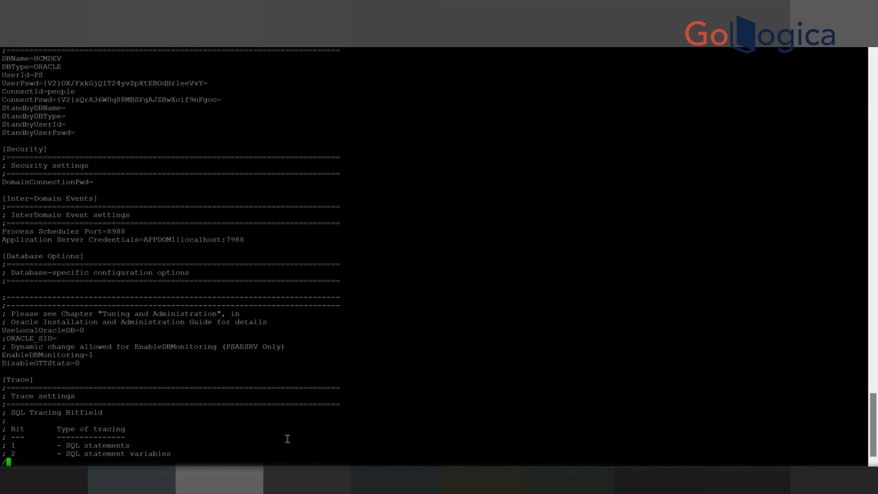
{"action": "type", "text": "PSUN"}
{"action": "type", "text": "Z"}
{"action": "key", "text": "Return"}
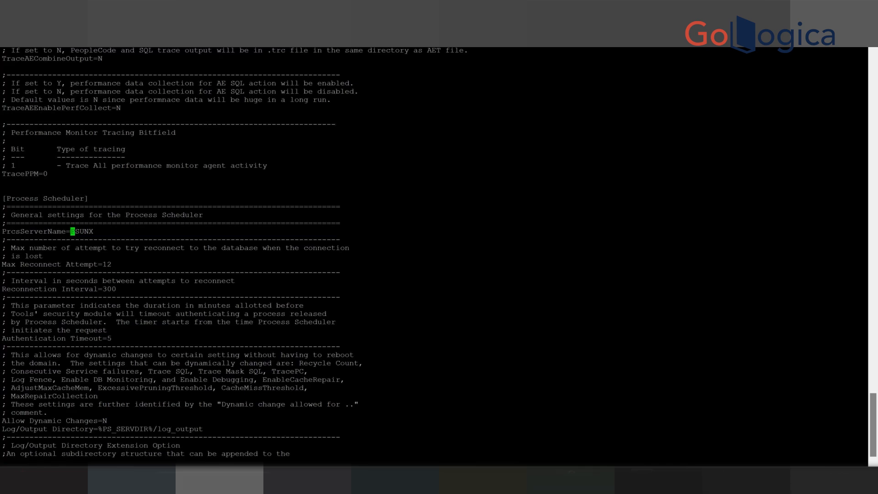
{"action": "mouse_move", "coordinate": [565, 479]}
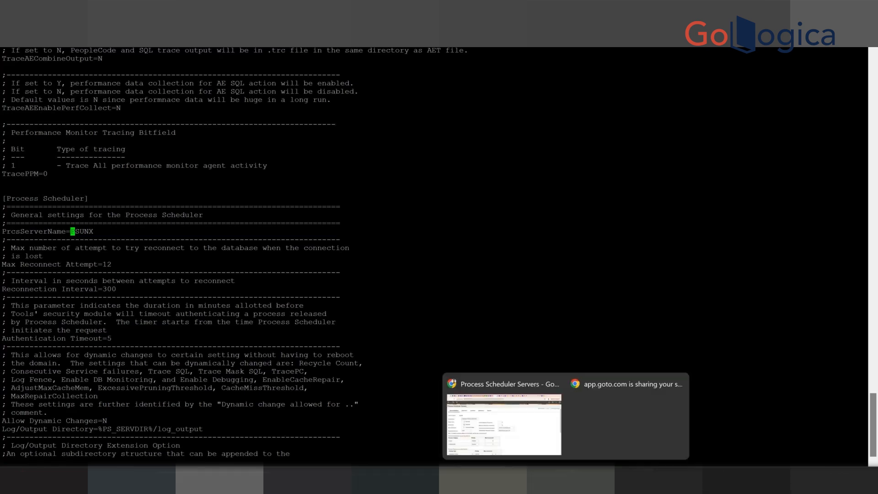
{"action": "left_click", "coordinate": [541, 428]}
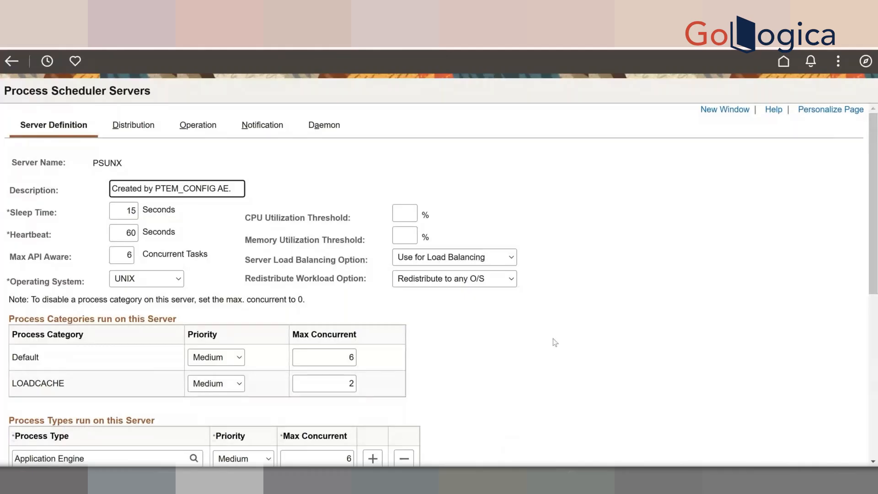
{"action": "scroll", "coordinate": [555, 342], "scroll_direction": "down", "scroll_amount": 2}
{"action": "scroll", "coordinate": [545, 338], "scroll_direction": "up", "scroll_amount": 2}
{"action": "left_click", "coordinate": [468, 328]}
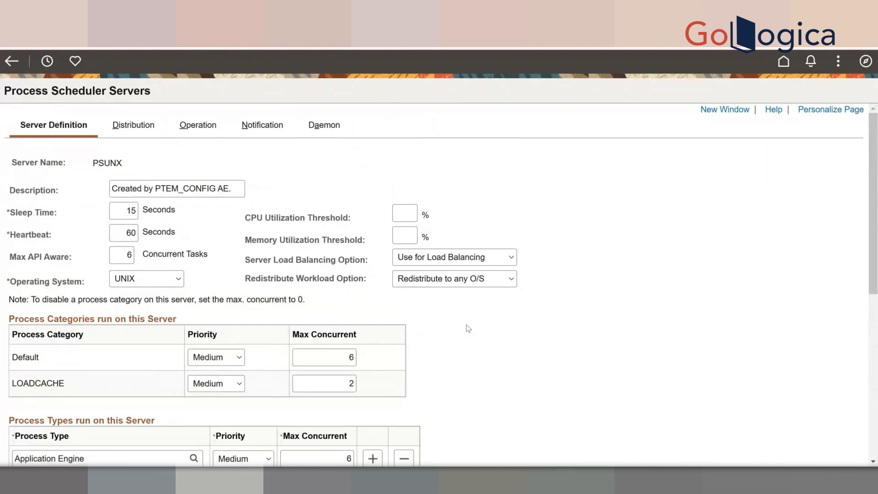
{"action": "scroll", "coordinate": [468, 328], "scroll_direction": "down", "scroll_amount": 5}
{"action": "scroll", "coordinate": [502, 420], "scroll_direction": "down", "scroll_amount": 3}
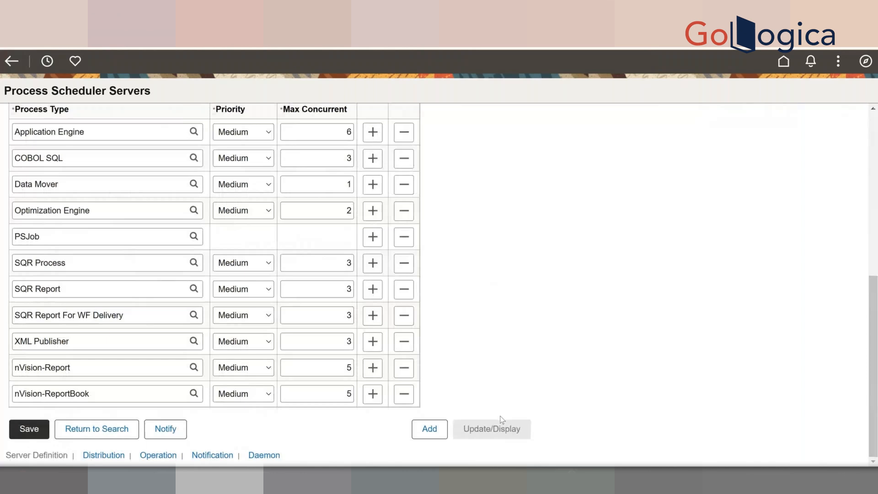
{"action": "scroll", "coordinate": [127, 179], "scroll_direction": "up", "scroll_amount": 8}
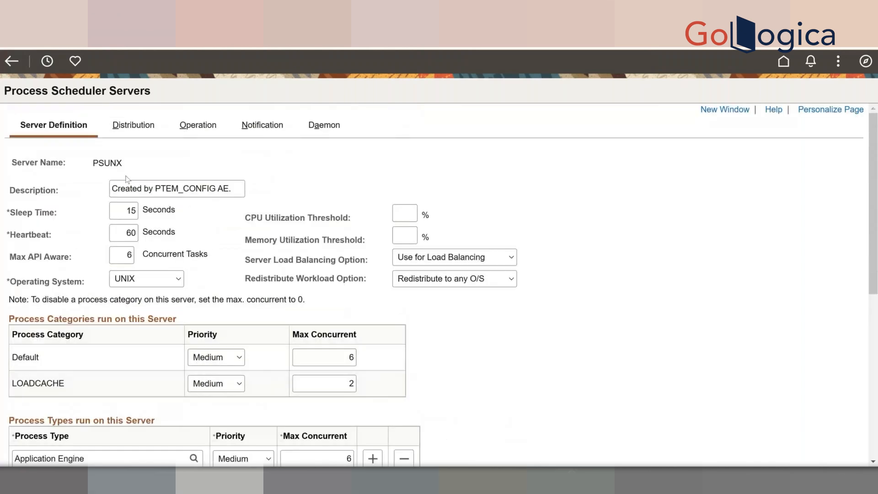
{"action": "double_click", "coordinate": [103, 161]}
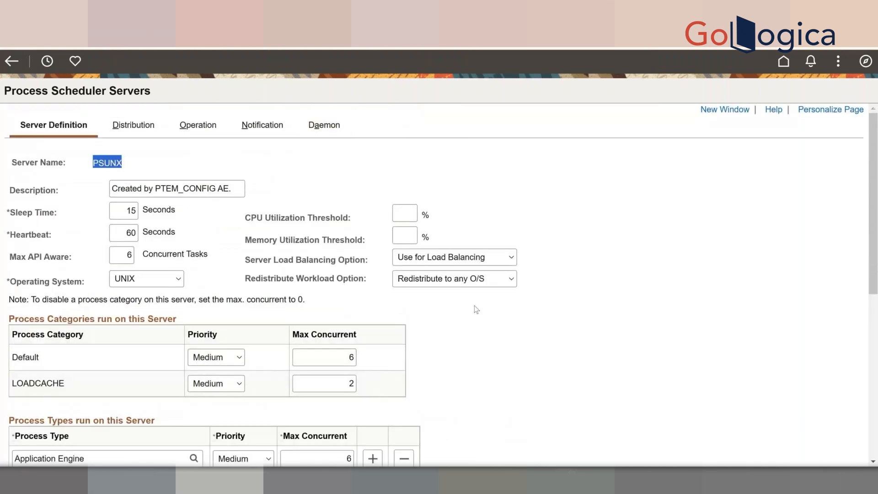
{"action": "scroll", "coordinate": [474, 306], "scroll_direction": "down", "scroll_amount": 8}
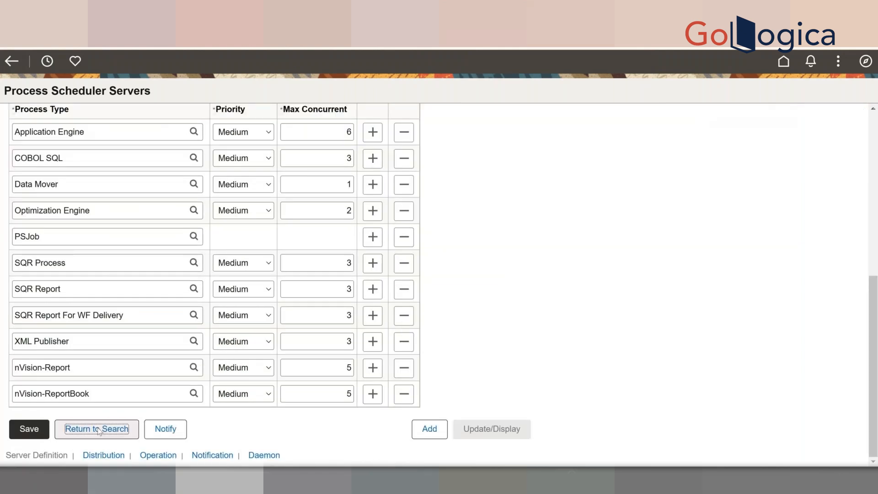
- Add a new server definition named PSUNX1 from the Server Definitions search page
{"action": "left_click", "coordinate": [98, 428]}
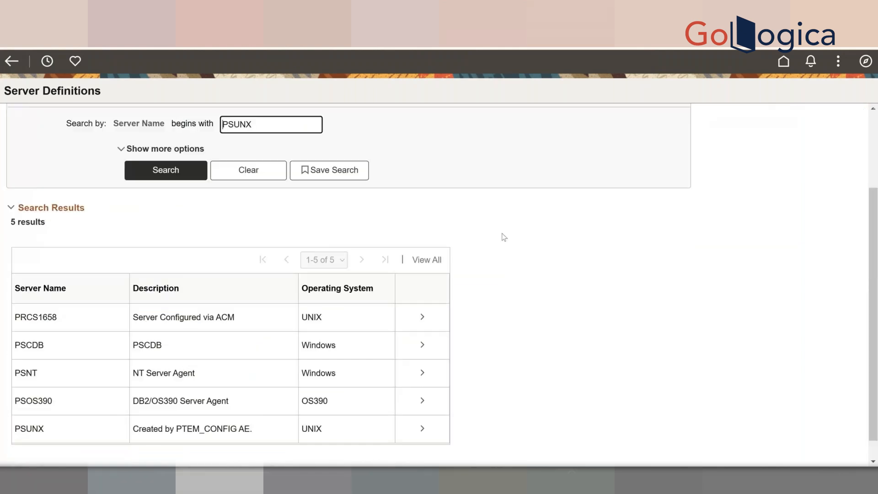
{"action": "scroll", "coordinate": [504, 237], "scroll_direction": "up", "scroll_amount": 3}
{"action": "left_click", "coordinate": [606, 132]}
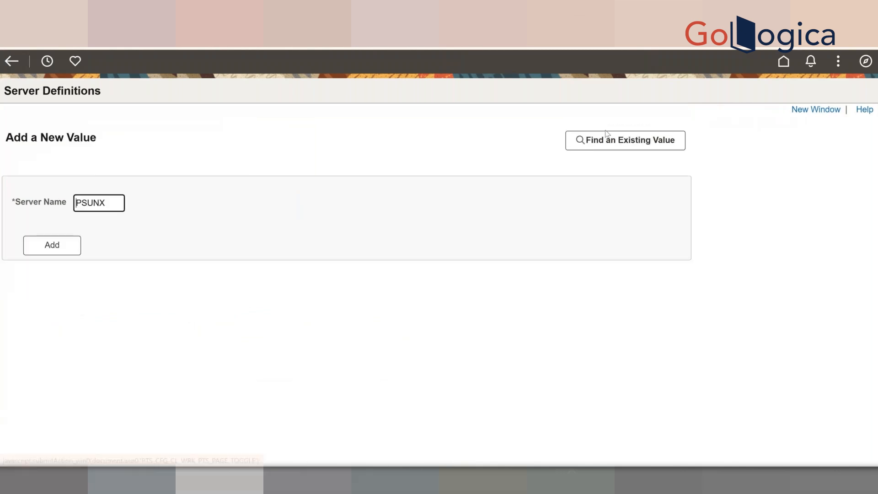
{"action": "left_click", "coordinate": [107, 204]}
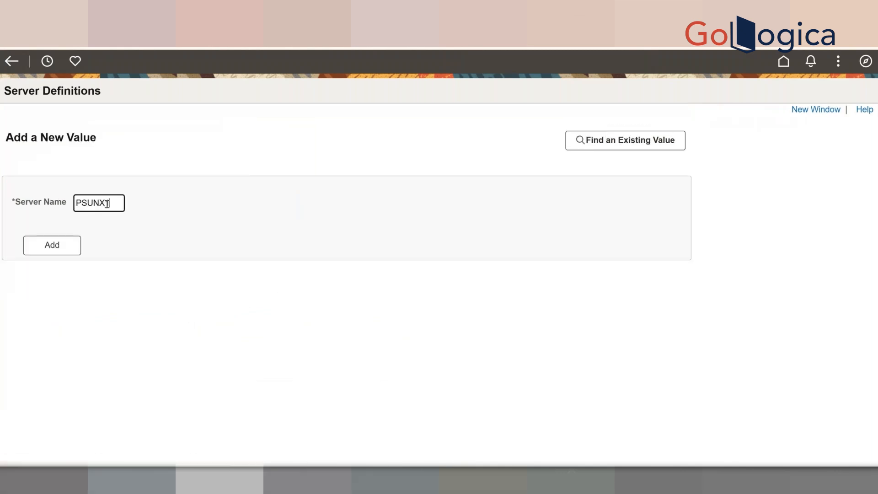
{"action": "type", "text": "1"}
{"action": "left_click", "coordinate": [48, 246]}
{"action": "left_click", "coordinate": [48, 246]}
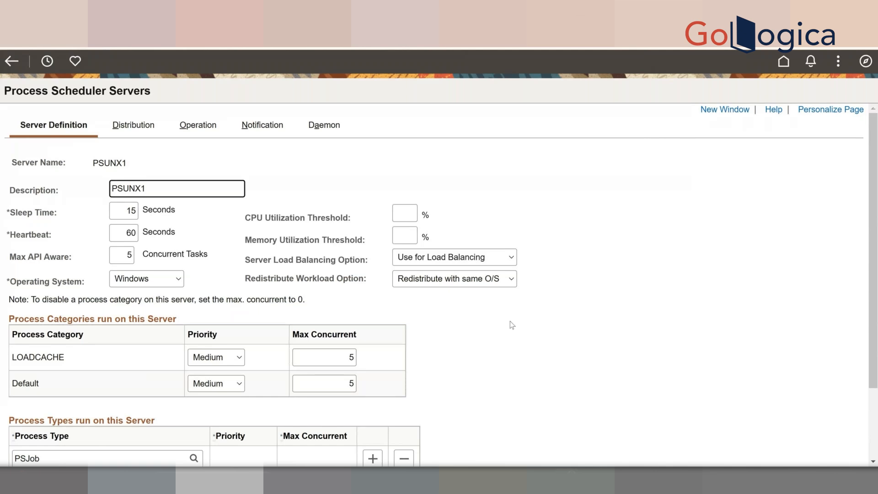
{"action": "scroll", "coordinate": [510, 321], "scroll_direction": "down", "scroll_amount": 2}
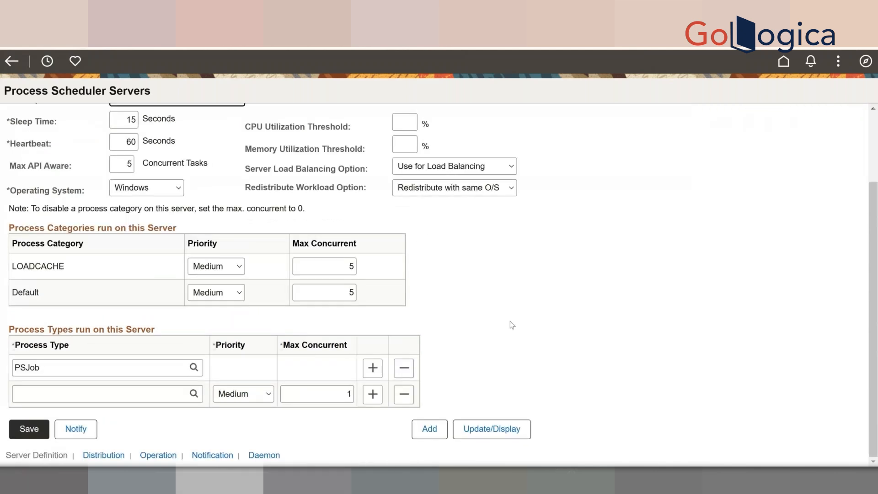
{"action": "left_click", "coordinate": [51, 346]}
{"action": "scroll", "coordinate": [535, 357], "scroll_direction": "up", "scroll_amount": 2}
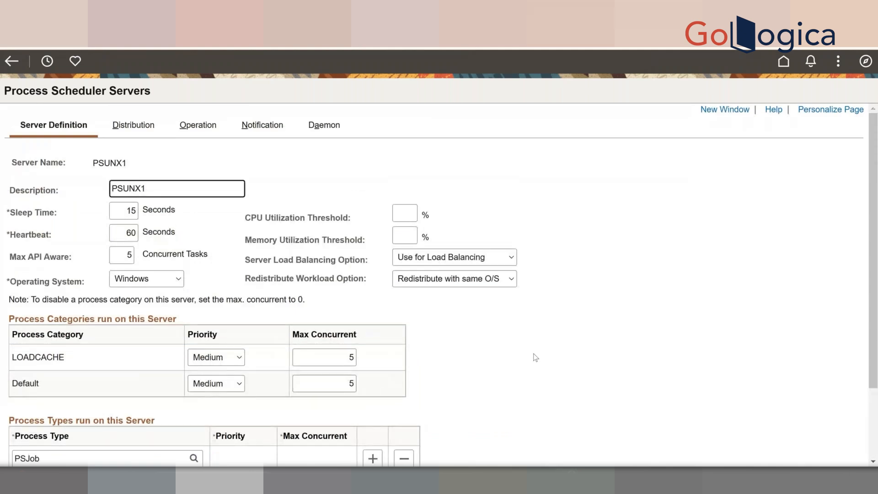
{"action": "scroll", "coordinate": [535, 357], "scroll_direction": "down", "scroll_amount": 2}
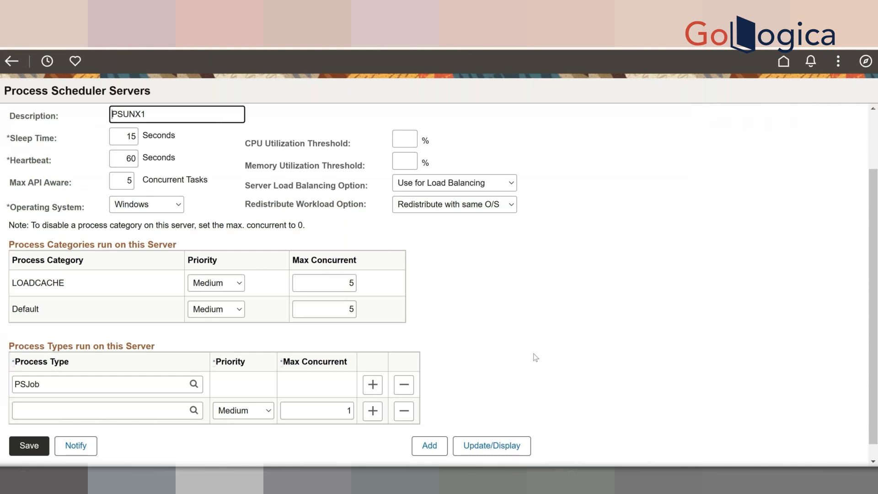
{"action": "scroll", "coordinate": [535, 357], "scroll_direction": "up", "scroll_amount": 2}
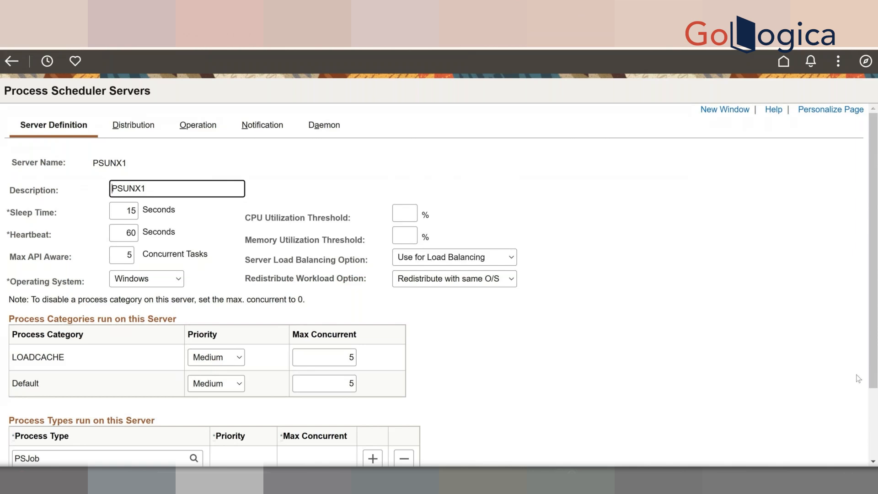
{"action": "scroll", "coordinate": [858, 378], "scroll_direction": "down", "scroll_amount": 2}
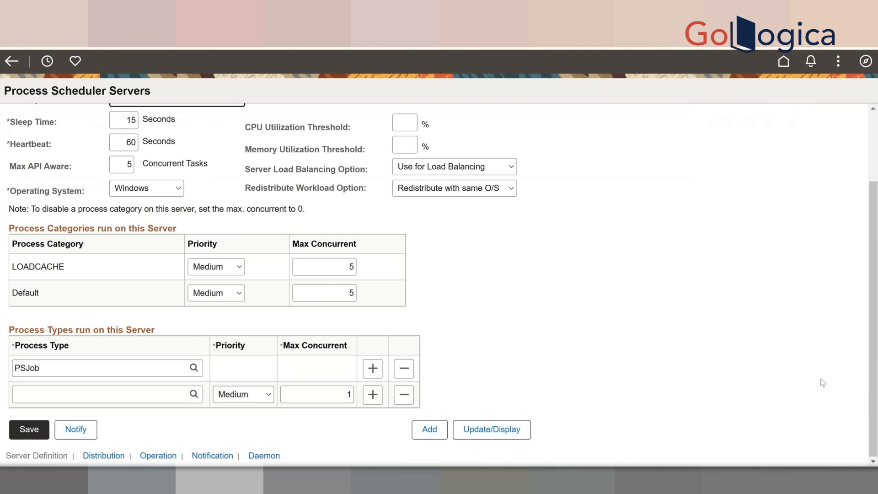
- Open the Look Up Process Type list for the empty row and browse its 18 process types
{"action": "mouse_move", "coordinate": [640, 480]}
{"action": "left_click", "coordinate": [182, 399]}
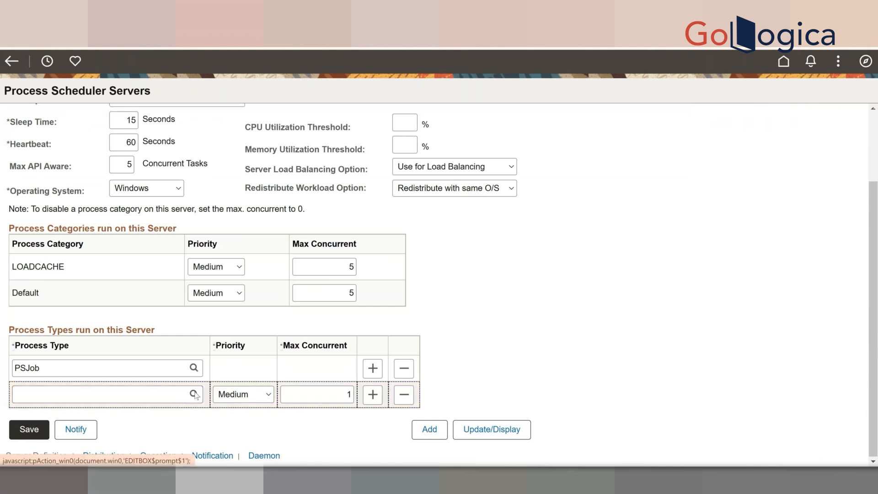
{"action": "left_click", "coordinate": [194, 394]}
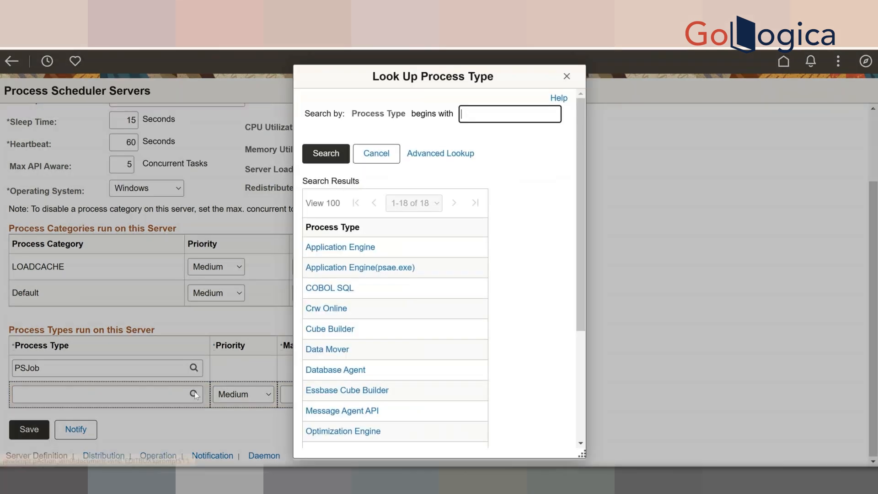
{"action": "scroll", "coordinate": [533, 317], "scroll_direction": "down", "scroll_amount": 1}
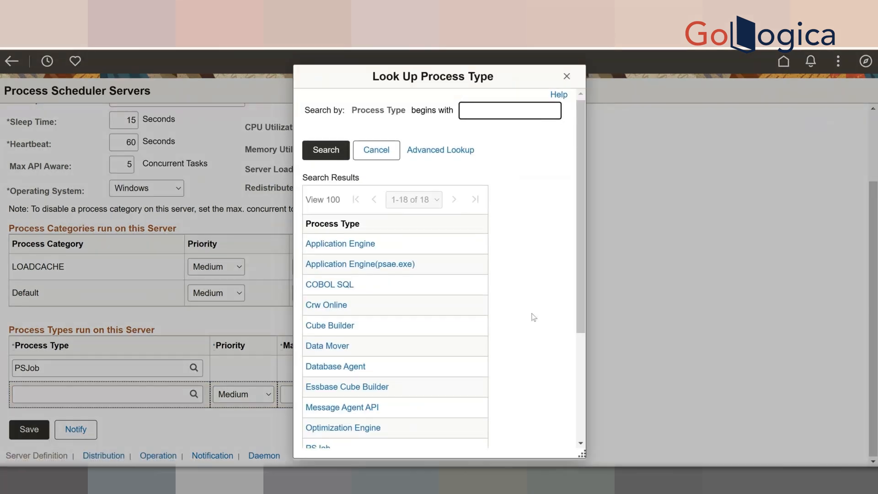
{"action": "scroll", "coordinate": [533, 317], "scroll_direction": "down", "scroll_amount": 3}
{"action": "scroll", "coordinate": [533, 318], "scroll_direction": "up", "scroll_amount": 3}
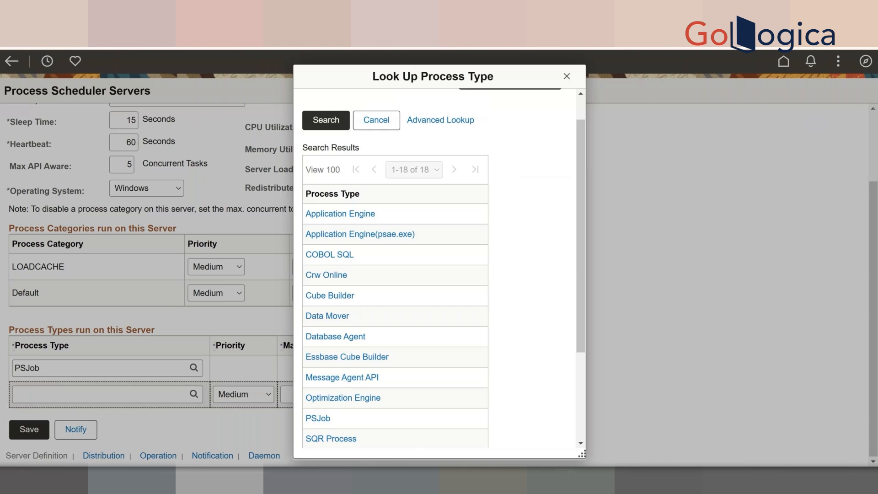
{"action": "mouse_move", "coordinate": [512, 443]}
{"action": "mouse_move", "coordinate": [566, 480]}
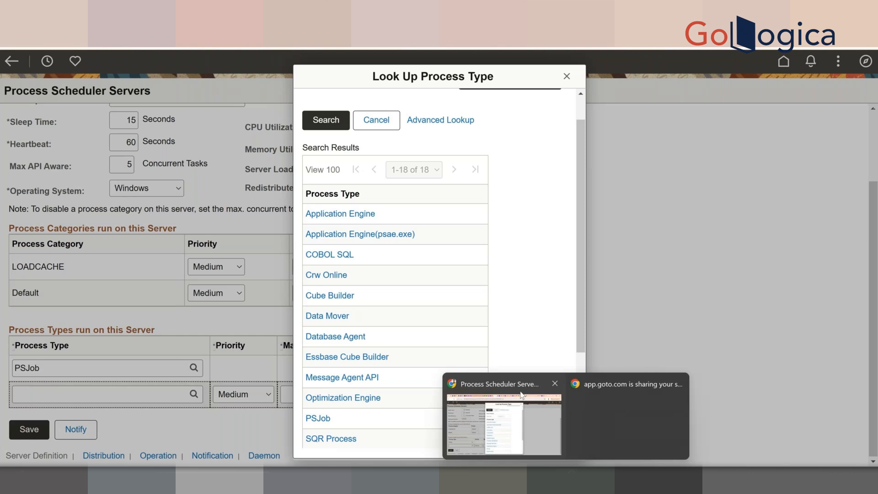
- Close the Look Up Process Type dialog without selecting any process type
{"action": "left_click", "coordinate": [566, 77]}
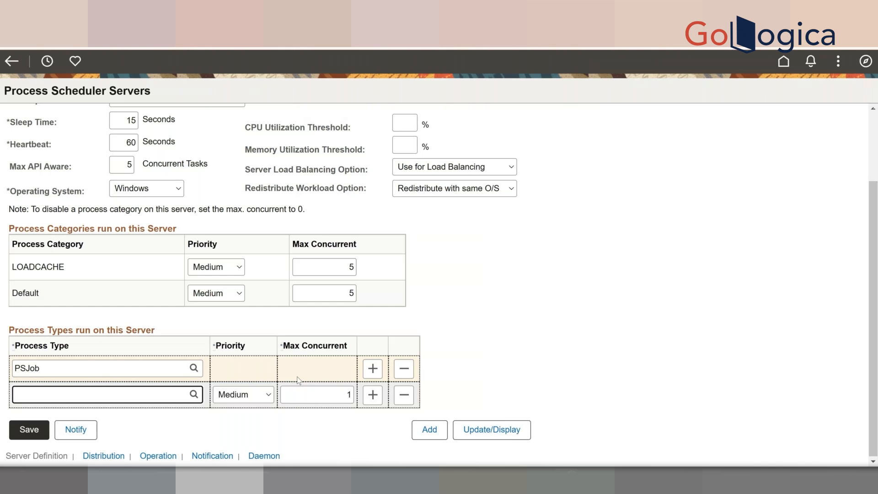
{"action": "scroll", "coordinate": [298, 380], "scroll_direction": "up", "scroll_amount": 2}
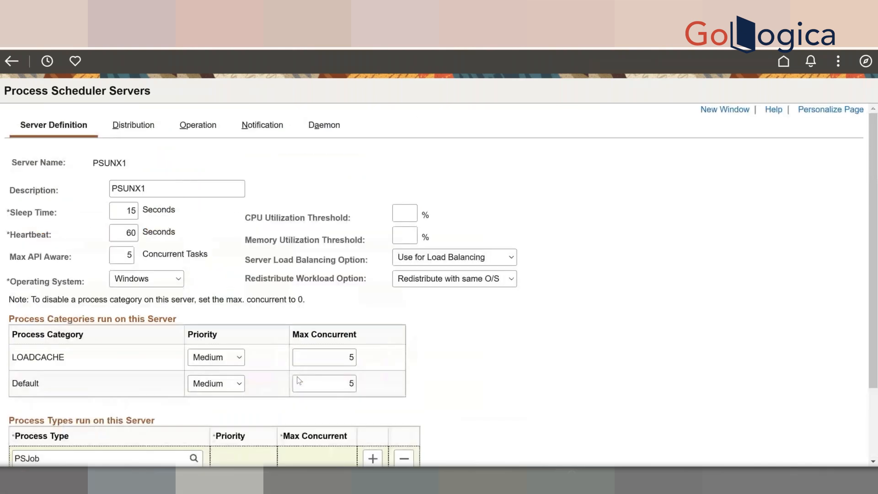
{"action": "left_click", "coordinate": [298, 376]}
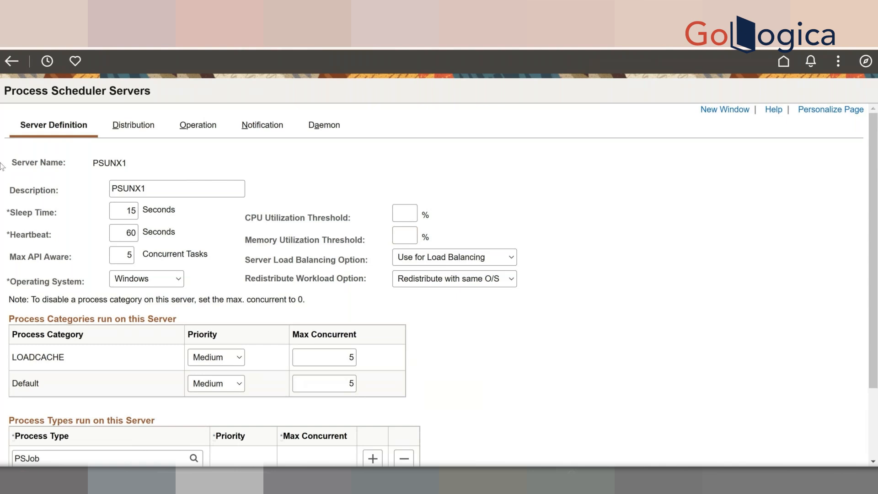
- Set PSUNX1's Operating System dropdown to UNIX instead of Windows
{"action": "left_click", "coordinate": [180, 282]}
{"action": "left_click", "coordinate": [179, 281]}
{"action": "left_click", "coordinate": [180, 282]}
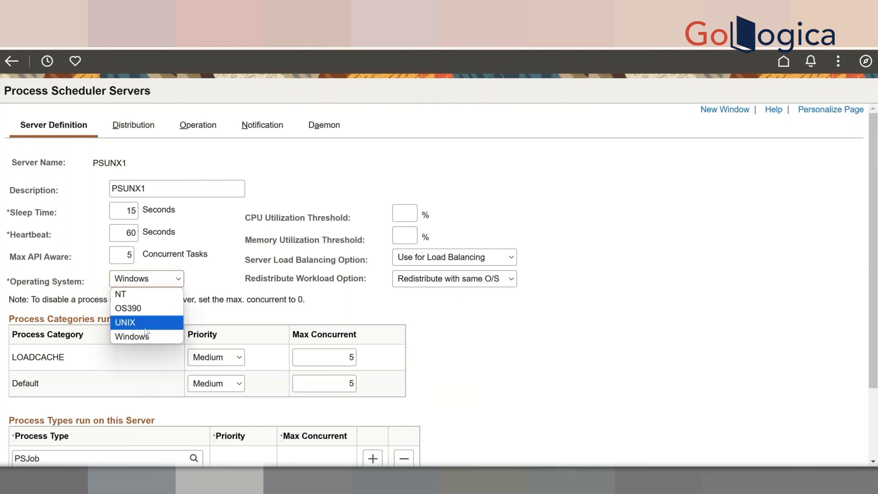
{"action": "left_click", "coordinate": [144, 327]}
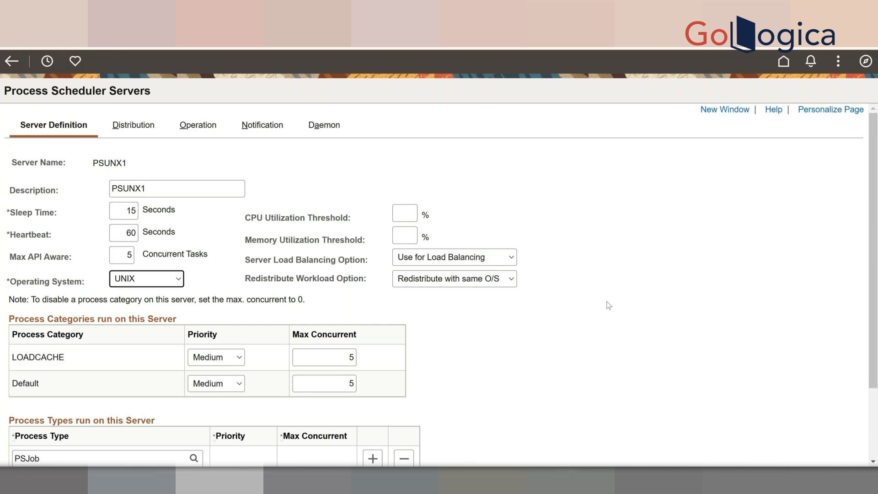
{"action": "left_click", "coordinate": [489, 263]}
{"action": "left_click", "coordinate": [488, 259]}
{"action": "left_click", "coordinate": [475, 280]}
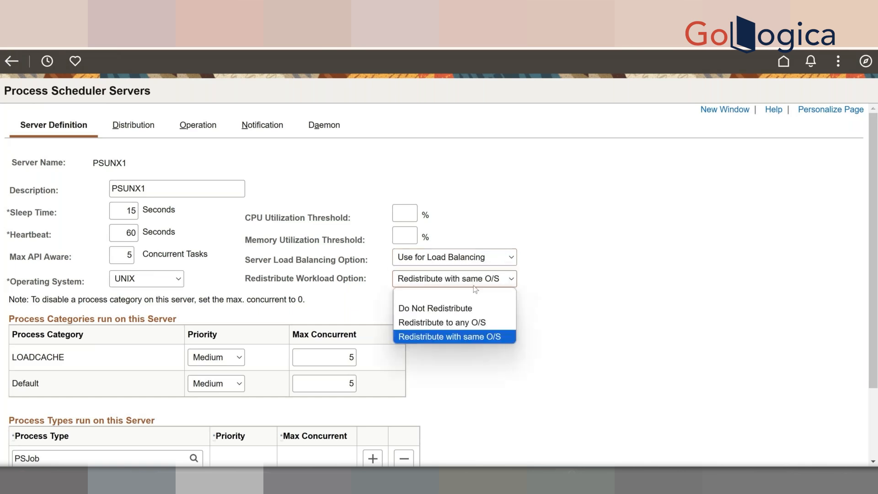
{"action": "left_click", "coordinate": [576, 321]}
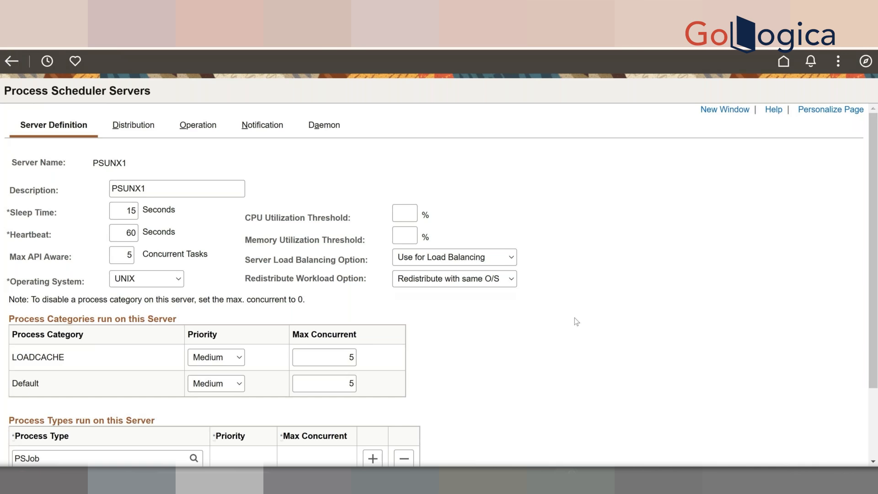
{"action": "left_click", "coordinate": [510, 280]}
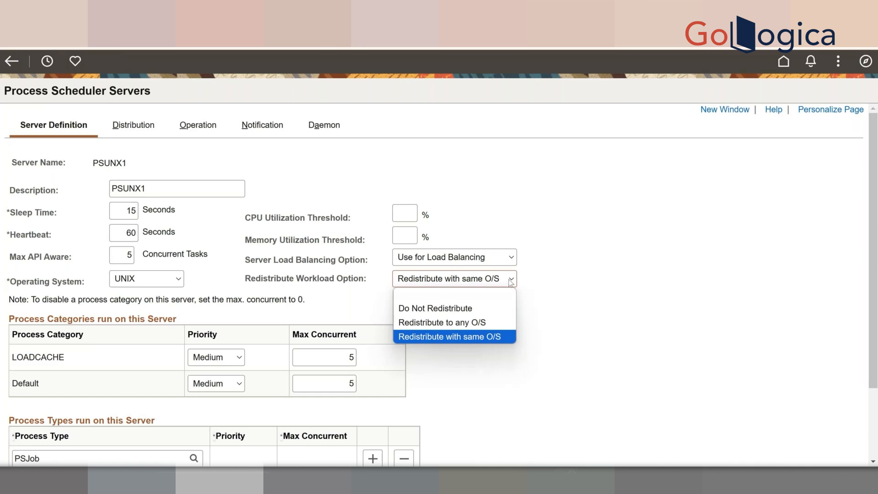
{"action": "left_click", "coordinate": [542, 333]}
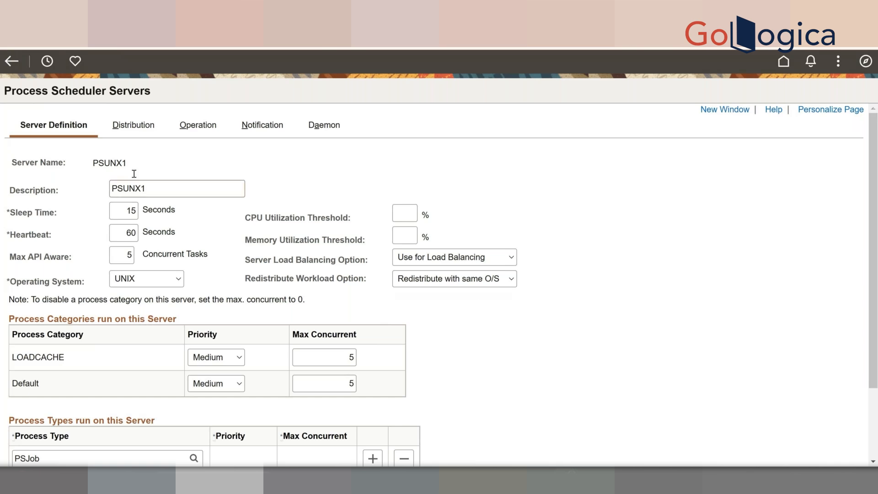
- On the Distribution tab, set the Distribution Node Name to PRCS1658 via its lookup
{"action": "left_click", "coordinate": [144, 124]}
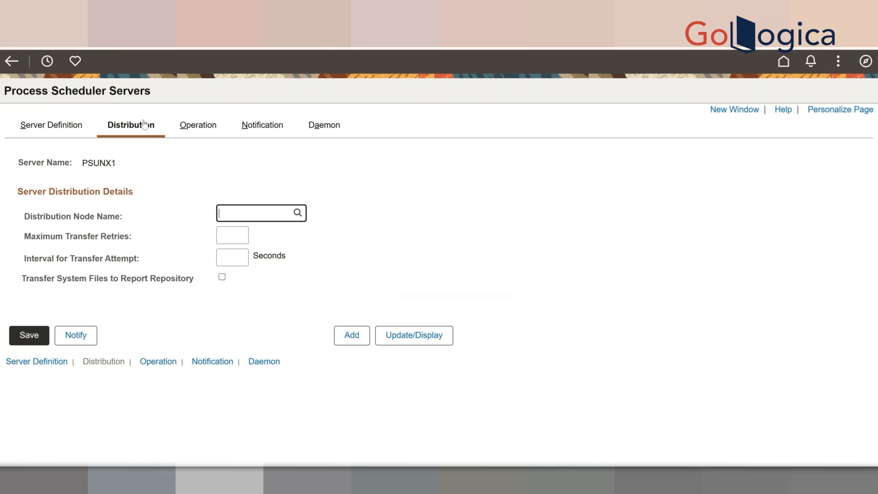
{"action": "left_click", "coordinate": [298, 214]}
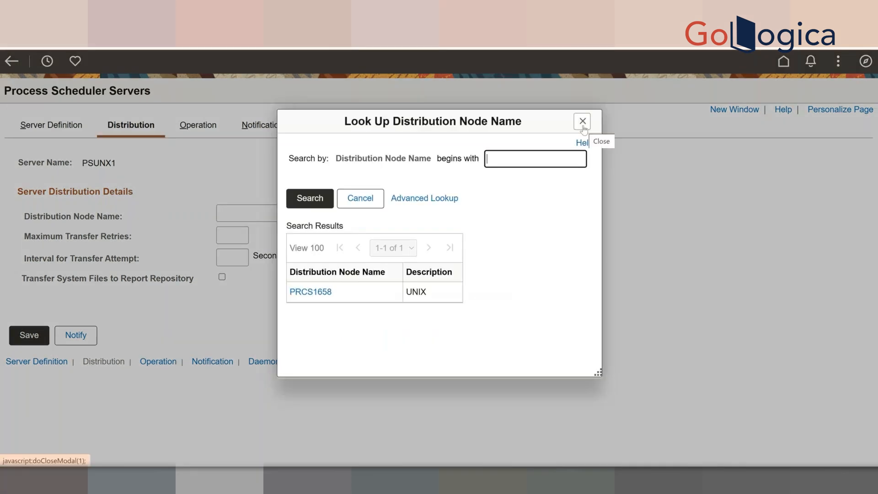
{"action": "left_click", "coordinate": [319, 292]}
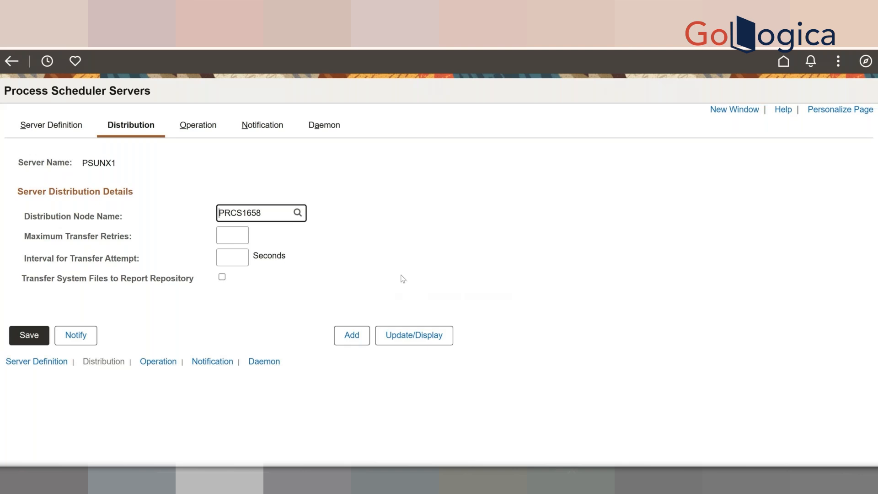
- On PSUNX1's Operation page, change the last row's day from (Invalid Value) to Sunday
{"action": "left_click", "coordinate": [199, 130]}
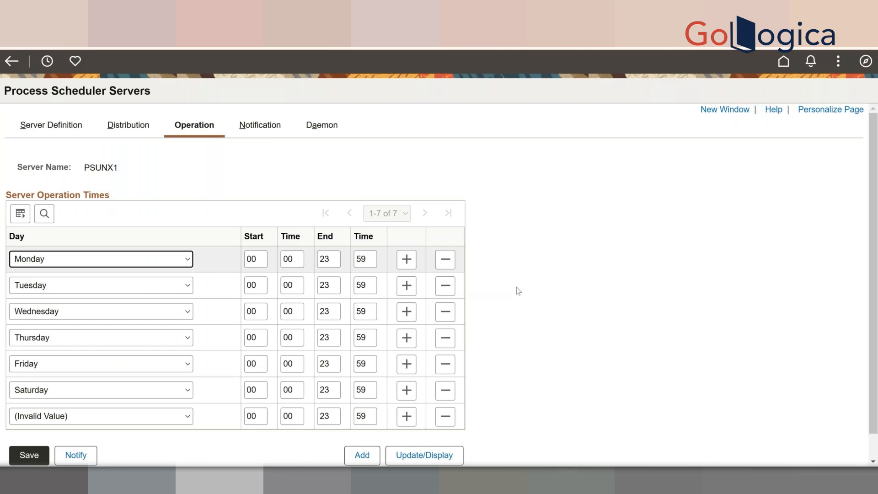
{"action": "scroll", "coordinate": [518, 291], "scroll_direction": "down", "scroll_amount": 1}
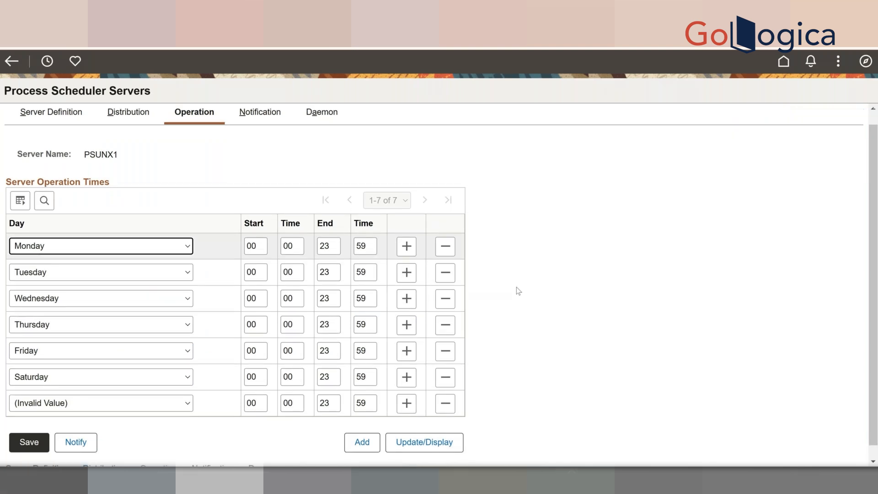
{"action": "scroll", "coordinate": [518, 291], "scroll_direction": "up", "scroll_amount": 1}
{"action": "scroll", "coordinate": [518, 291], "scroll_direction": "down", "scroll_amount": 2}
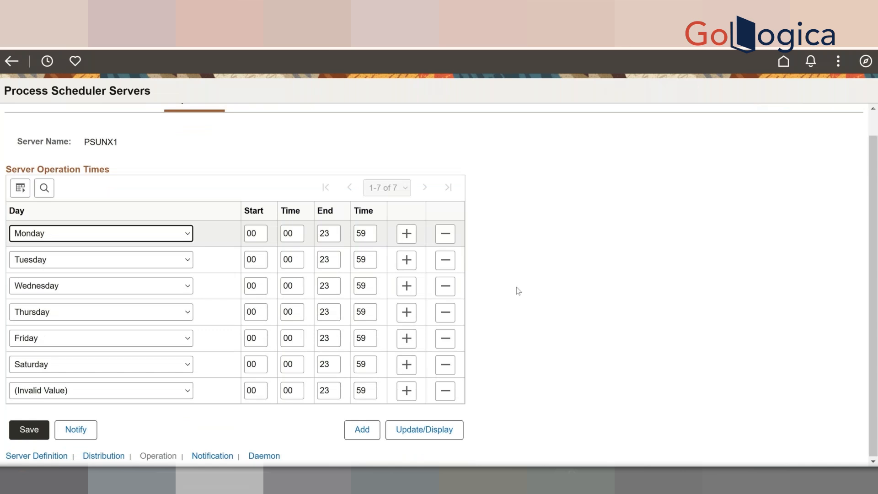
{"action": "scroll", "coordinate": [286, 139], "scroll_direction": "up", "scroll_amount": 2}
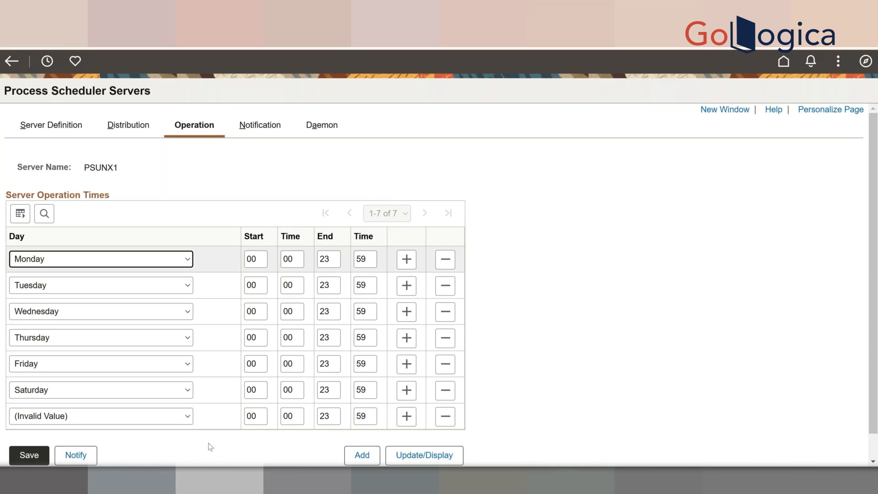
{"action": "left_click", "coordinate": [190, 414]}
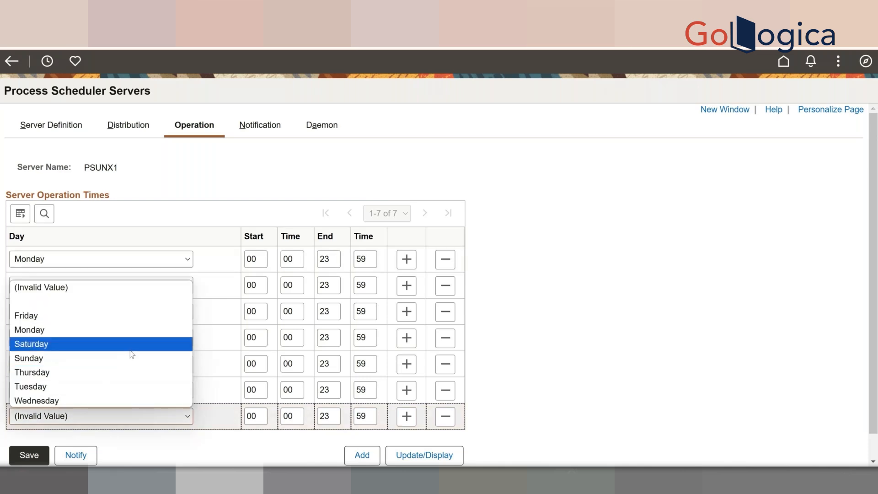
{"action": "left_click", "coordinate": [73, 359]}
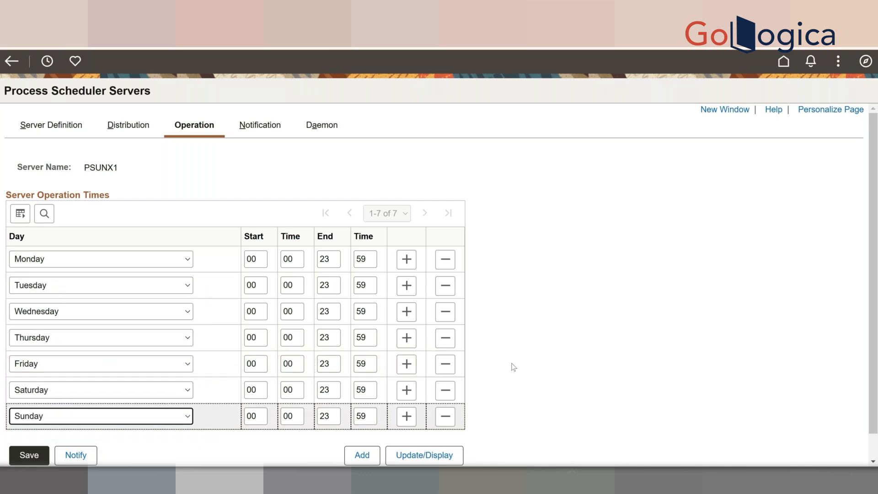
{"action": "scroll", "coordinate": [514, 366], "scroll_direction": "down", "scroll_amount": 1}
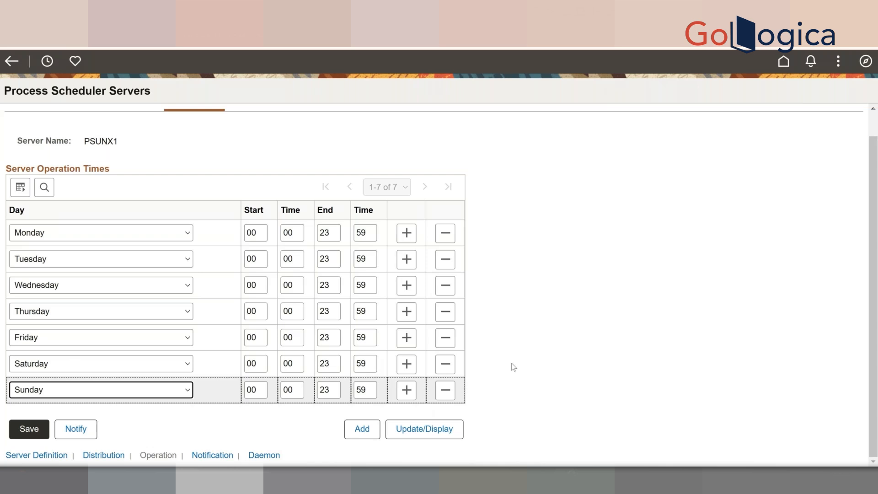
{"action": "scroll", "coordinate": [514, 367], "scroll_direction": "up", "scroll_amount": 1}
{"action": "scroll", "coordinate": [514, 366], "scroll_direction": "up", "scroll_amount": 1}
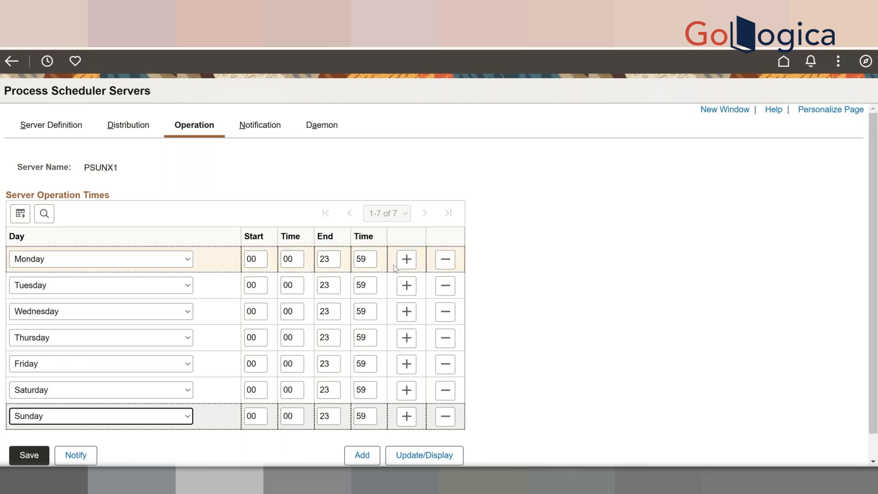
- Check PSUNX1's Notification ID Type options, Role and User, without choosing one
{"action": "left_click", "coordinate": [263, 126]}
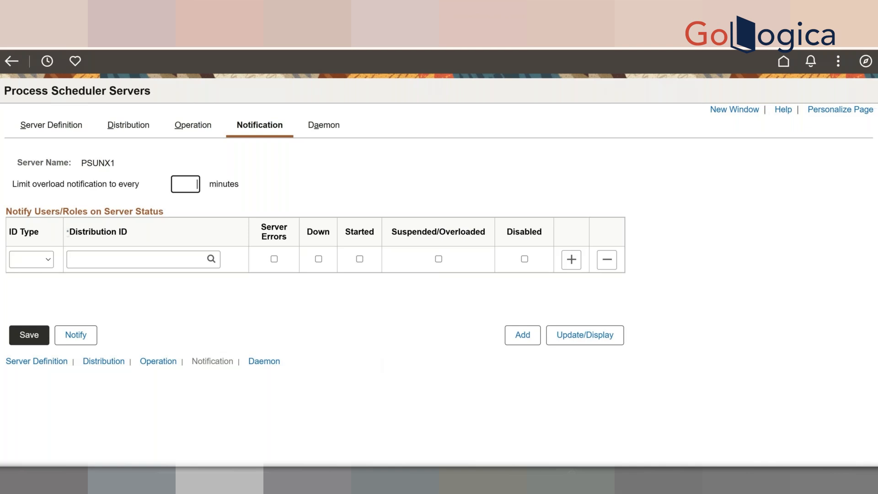
{"action": "mouse_move", "coordinate": [554, 458]}
{"action": "left_click", "coordinate": [48, 259]}
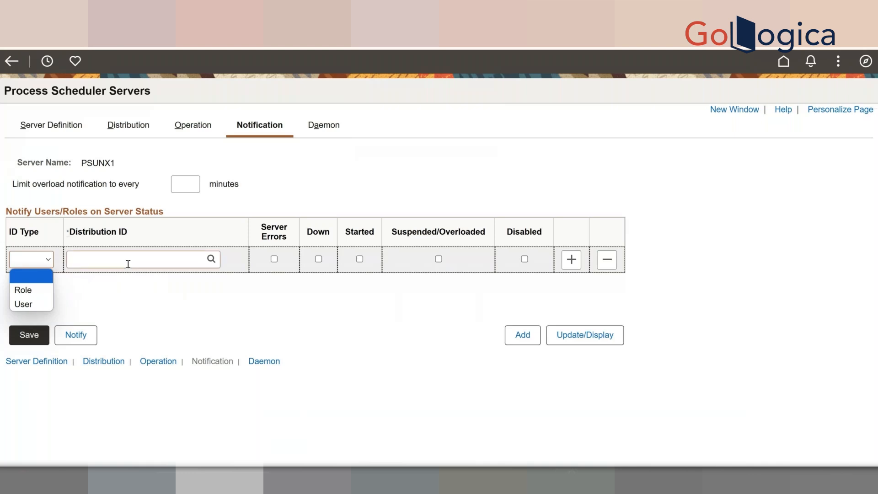
{"action": "left_click", "coordinate": [128, 263]}
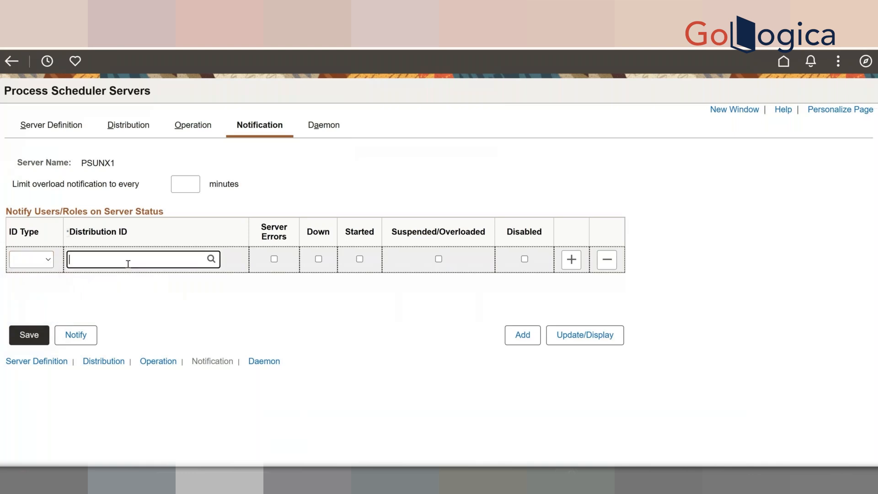
{"action": "left_click", "coordinate": [49, 257]}
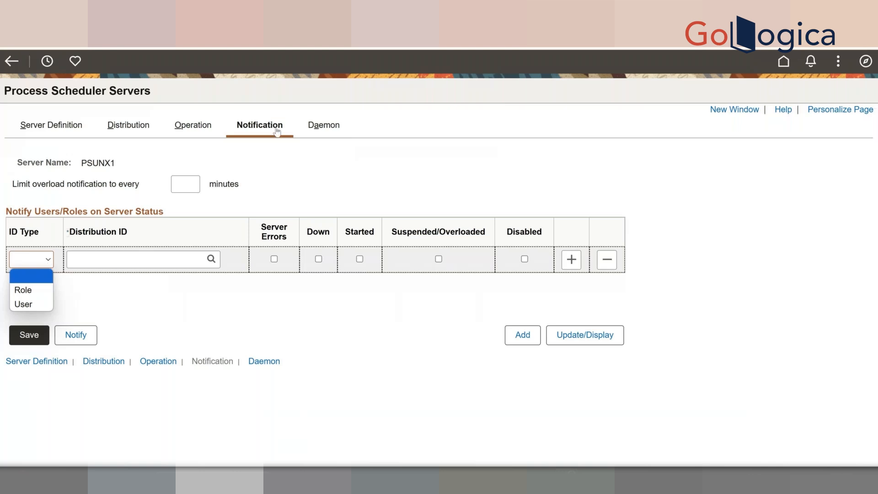
{"action": "left_click", "coordinate": [311, 124]}
- Inspect PSUNX1's Daemon settings and Daemon Group lookup, then return to the Server Definitions search
{"action": "left_click", "coordinate": [312, 125]}
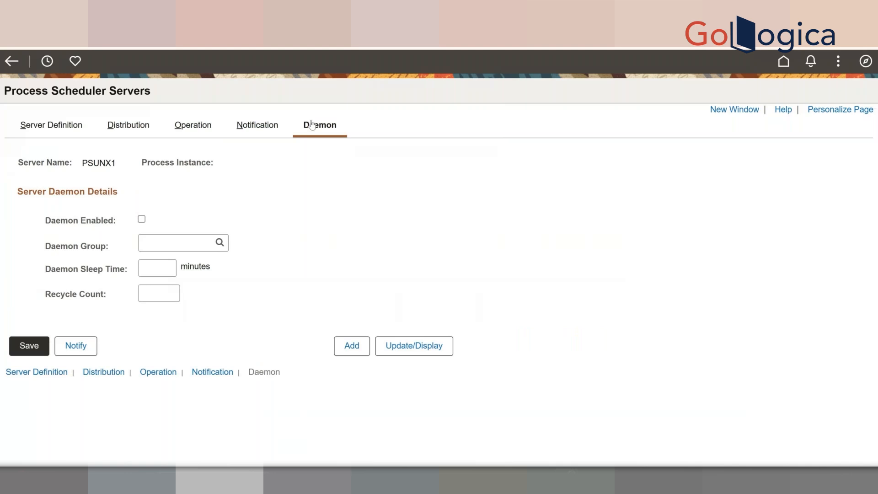
{"action": "left_click", "coordinate": [221, 246]}
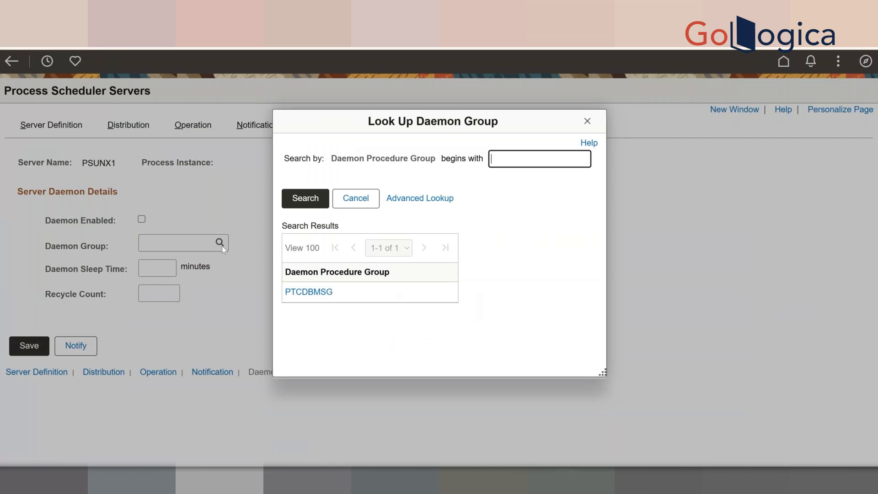
{"action": "left_click", "coordinate": [586, 122]}
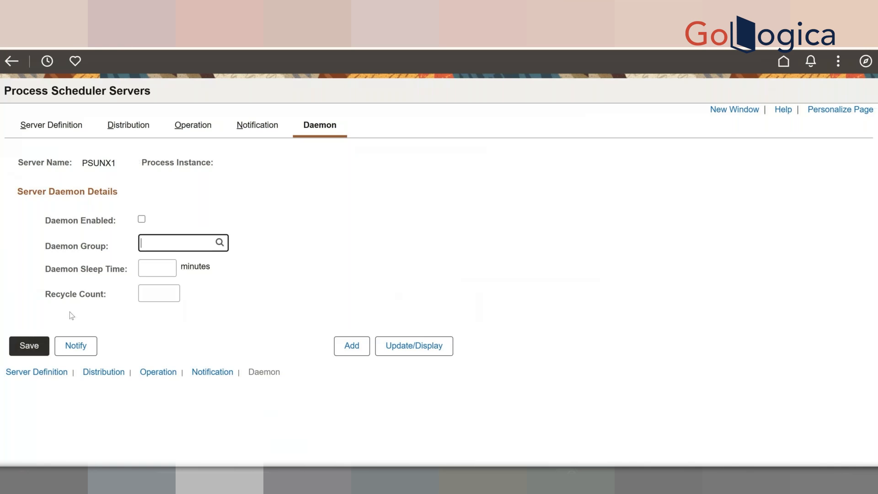
{"action": "left_click", "coordinate": [44, 373]}
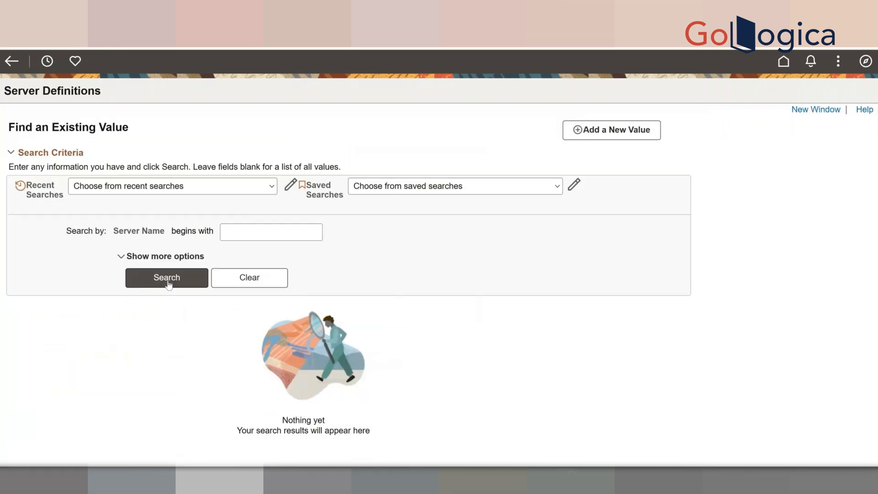
- Search with a blank Server Name to list all five servers, then open PSUNX
{"action": "left_click", "coordinate": [167, 279]}
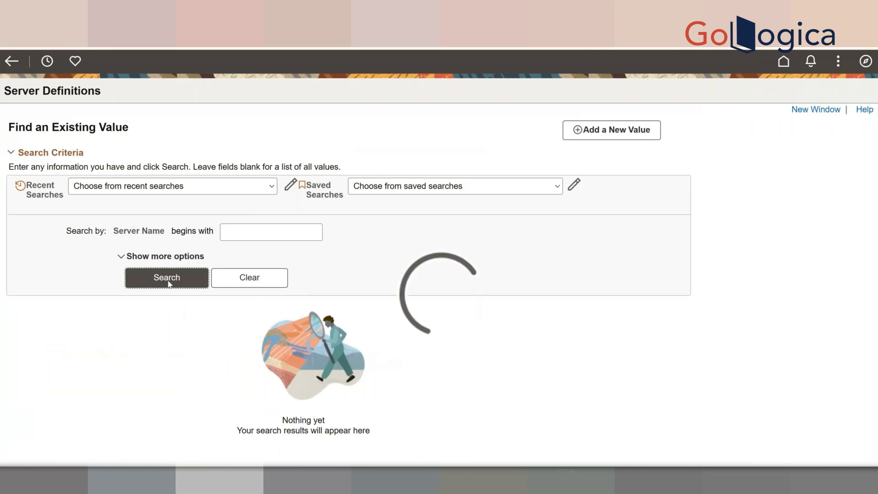
{"action": "scroll", "coordinate": [115, 379], "scroll_direction": "down", "scroll_amount": 2}
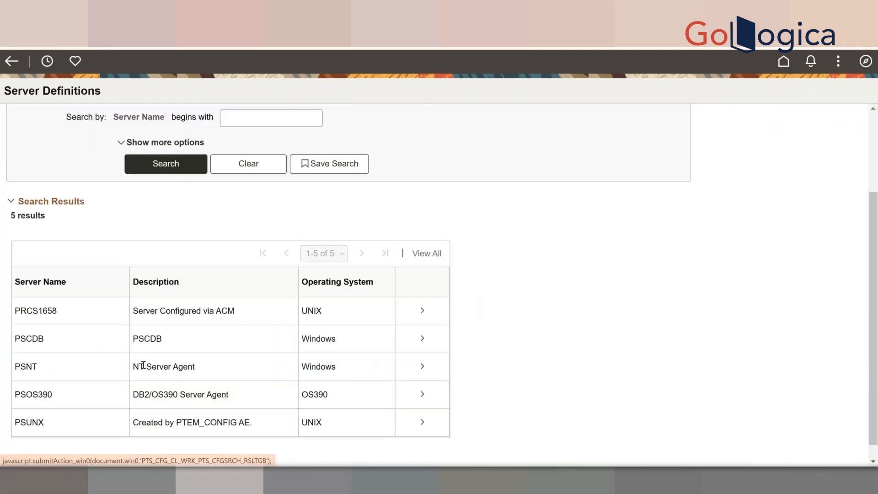
{"action": "left_click", "coordinate": [119, 428]}
{"action": "left_click", "coordinate": [432, 430]}
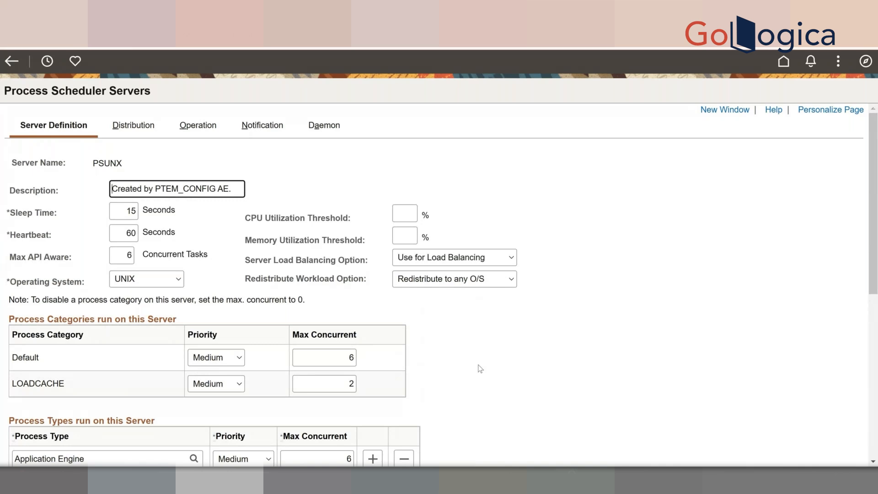
- Scroll through PSUNX's settings, Process Categories and eleven Process Types, then back to the top
{"action": "scroll", "coordinate": [480, 368], "scroll_direction": "down", "scroll_amount": 1}
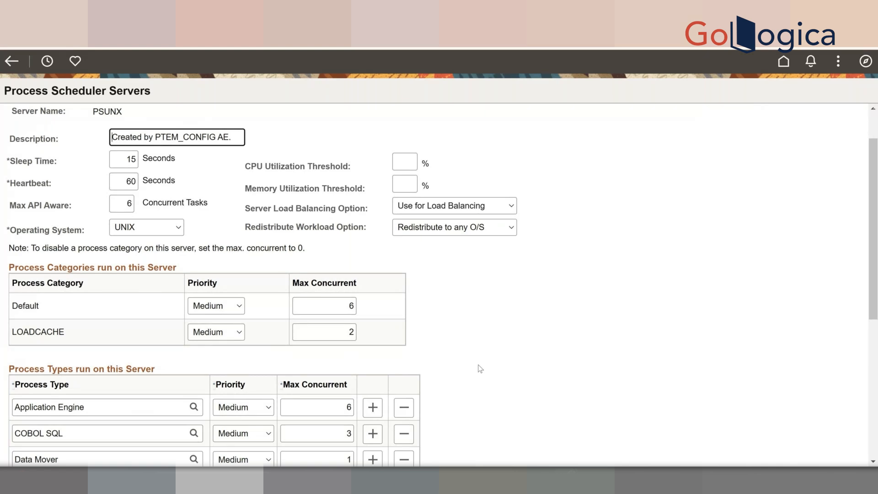
{"action": "scroll", "coordinate": [479, 369], "scroll_direction": "down", "scroll_amount": 1}
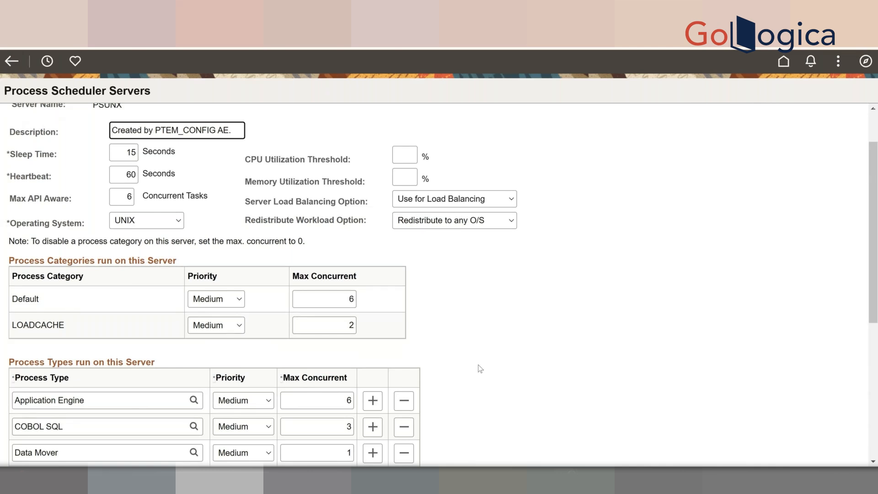
{"action": "scroll", "coordinate": [480, 369], "scroll_direction": "down", "scroll_amount": 1}
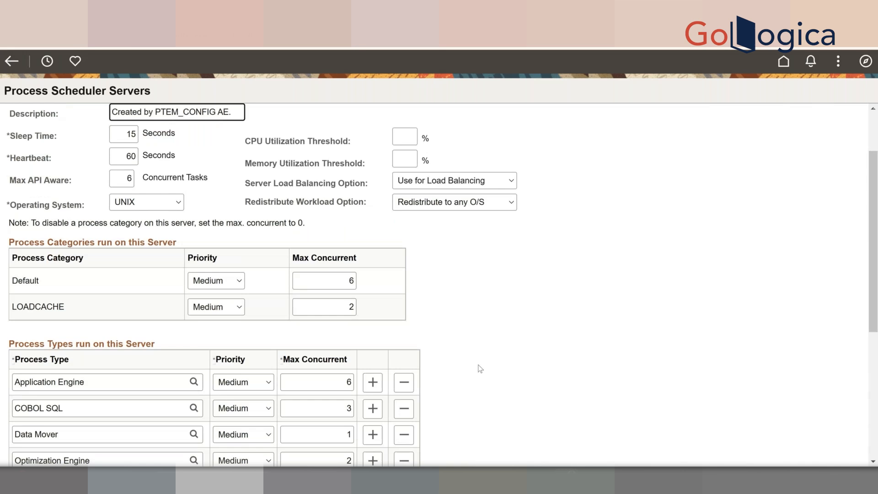
{"action": "scroll", "coordinate": [480, 369], "scroll_direction": "down", "scroll_amount": 3}
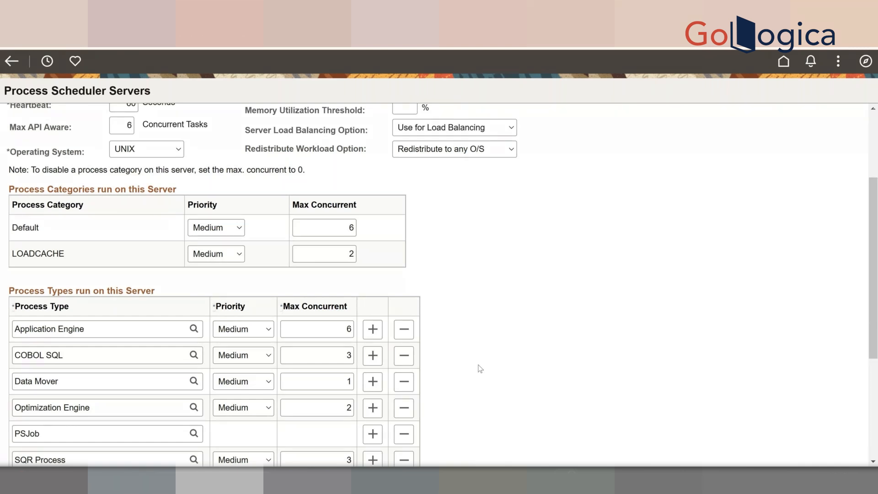
{"action": "scroll", "coordinate": [480, 368], "scroll_direction": "down", "scroll_amount": 2}
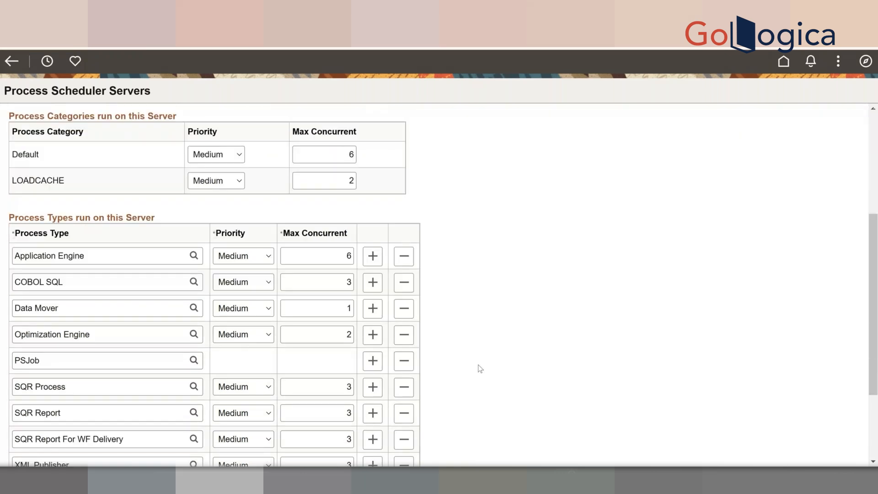
{"action": "scroll", "coordinate": [480, 368], "scroll_direction": "up", "scroll_amount": 3}
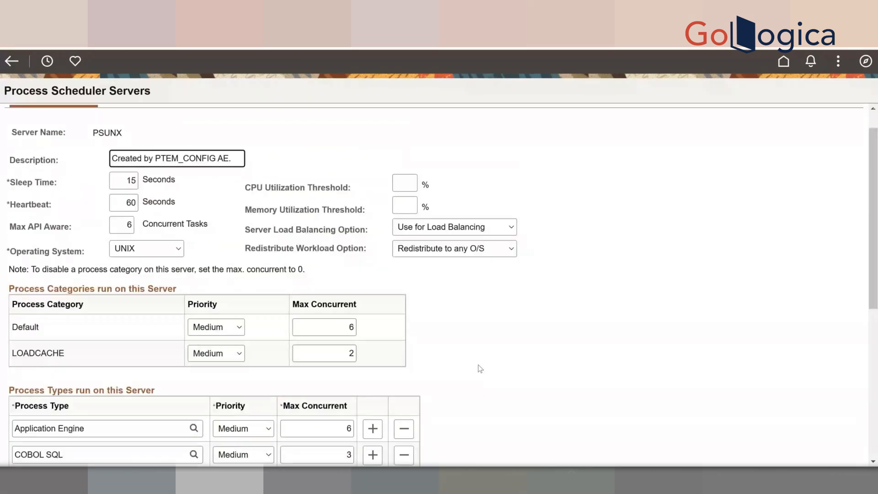
{"action": "scroll", "coordinate": [479, 369], "scroll_direction": "down", "scroll_amount": 1}
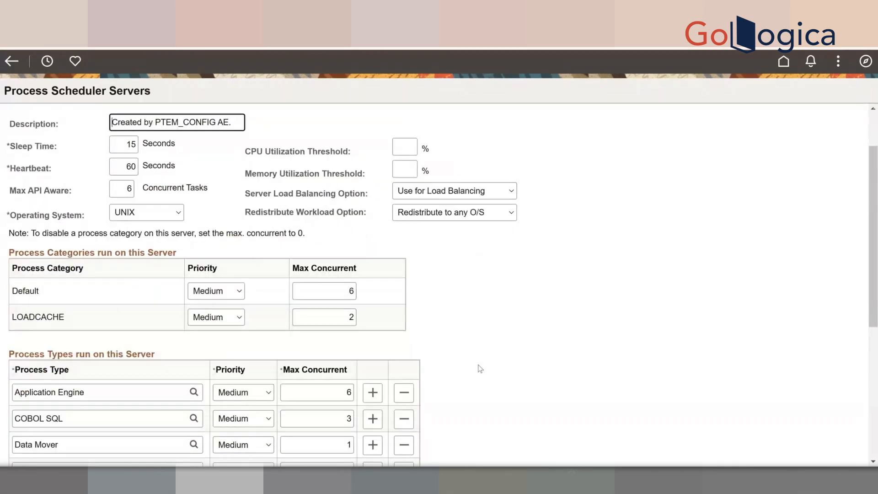
{"action": "scroll", "coordinate": [480, 369], "scroll_direction": "down", "scroll_amount": 1}
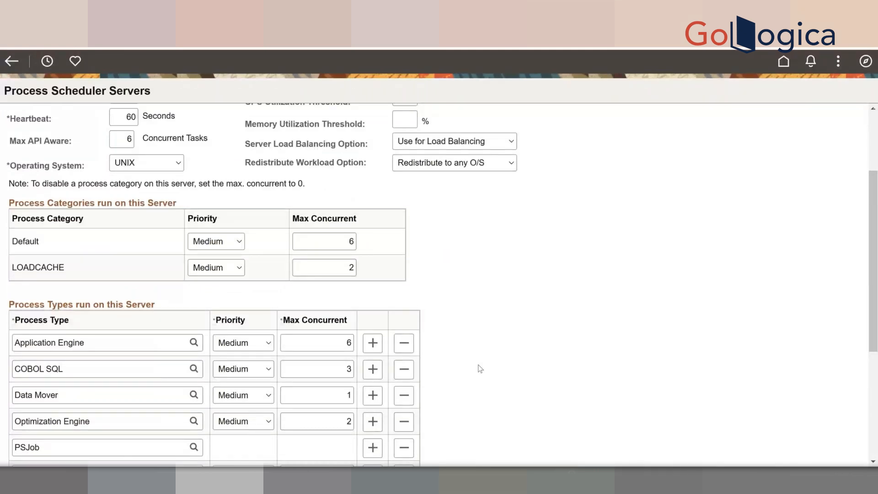
{"action": "scroll", "coordinate": [480, 369], "scroll_direction": "down", "scroll_amount": 3}
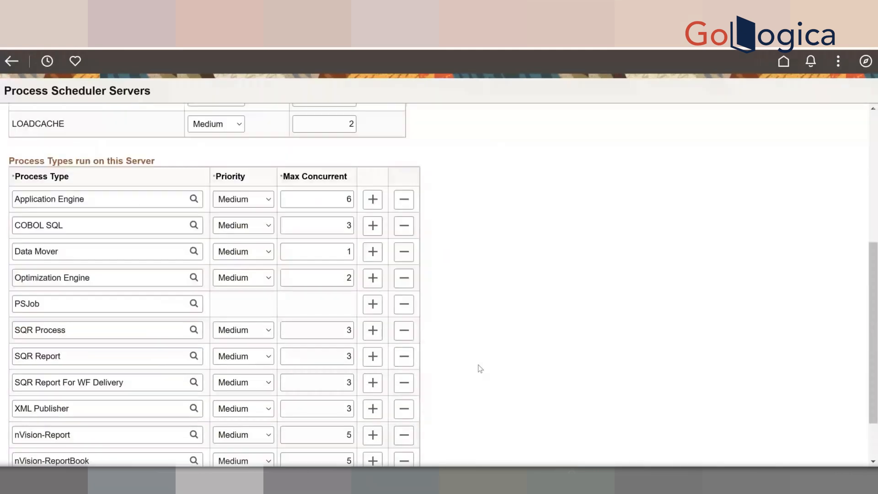
{"action": "scroll", "coordinate": [480, 368], "scroll_direction": "down", "scroll_amount": 1}
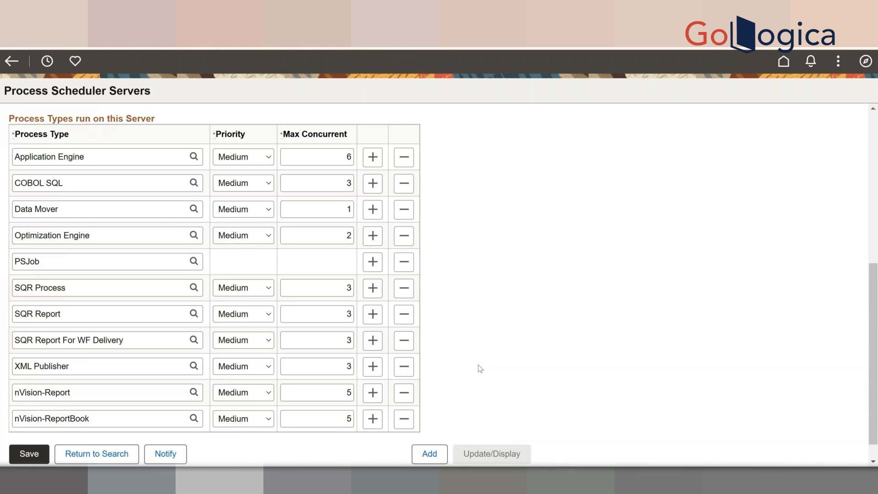
{"action": "scroll", "coordinate": [480, 369], "scroll_direction": "up", "scroll_amount": 2}
{"action": "scroll", "coordinate": [480, 369], "scroll_direction": "up", "scroll_amount": 4}
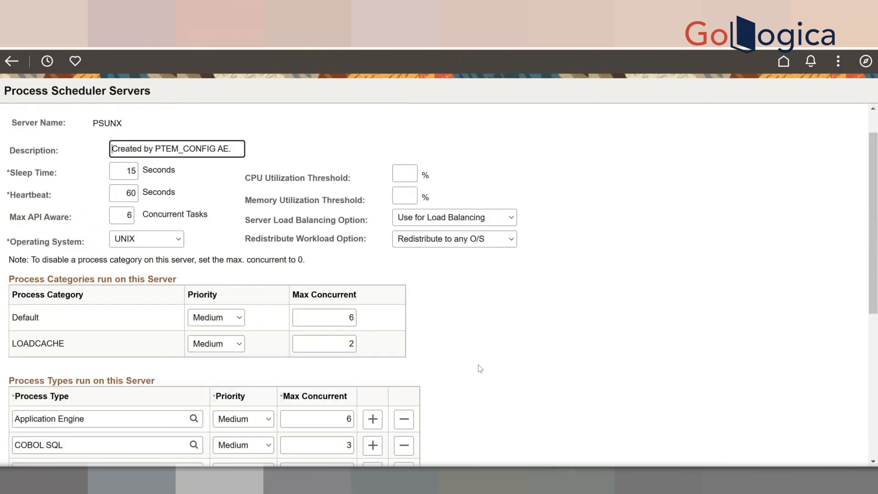
{"action": "scroll", "coordinate": [137, 130], "scroll_direction": "up", "scroll_amount": 1}
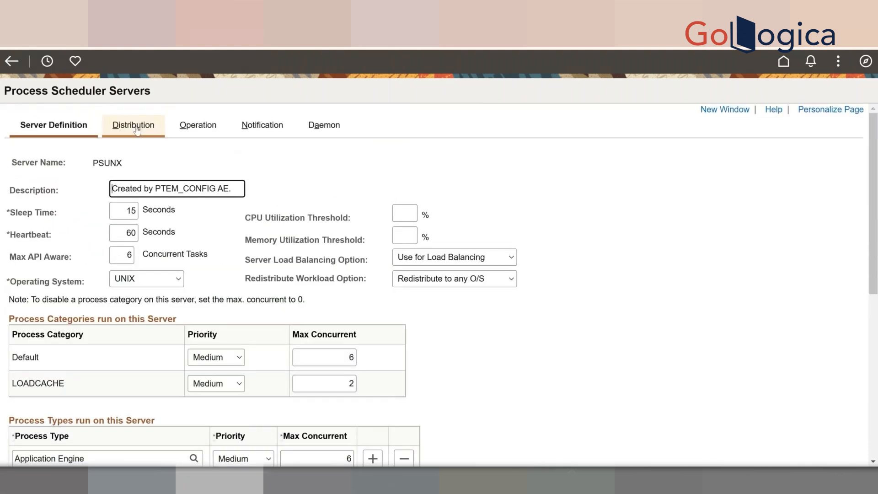
- Review PSUNX's Distribution (node PRCS1658), Operation, Notification and Daemon tabs, then open the NavBar
{"action": "left_click", "coordinate": [137, 131]}
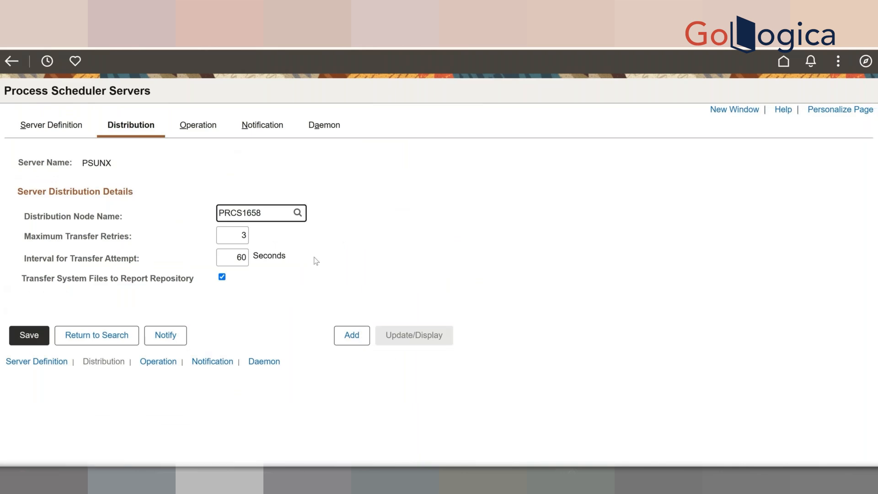
{"action": "left_click", "coordinate": [199, 126]}
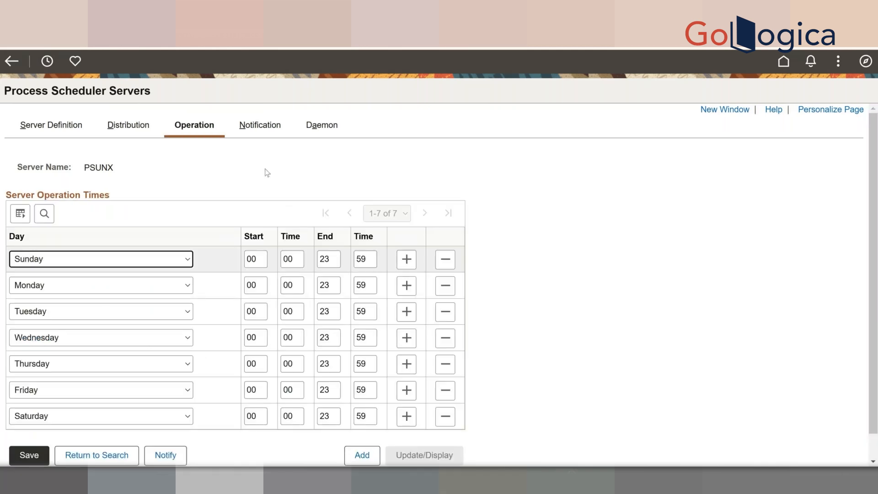
{"action": "left_click", "coordinate": [260, 126]}
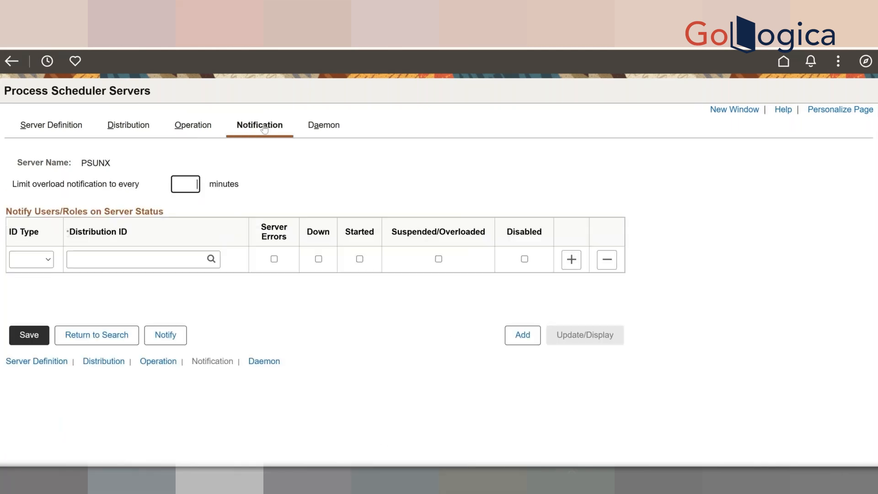
{"action": "left_click", "coordinate": [328, 135]}
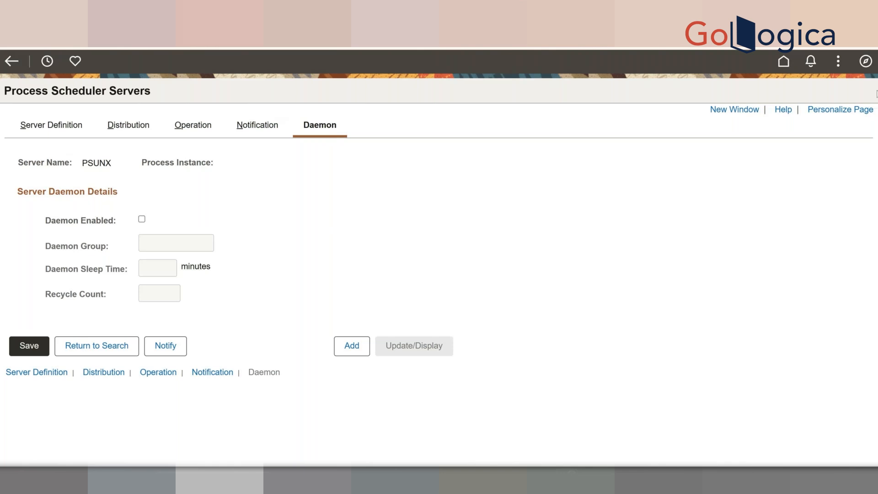
{"action": "left_click", "coordinate": [867, 66]}
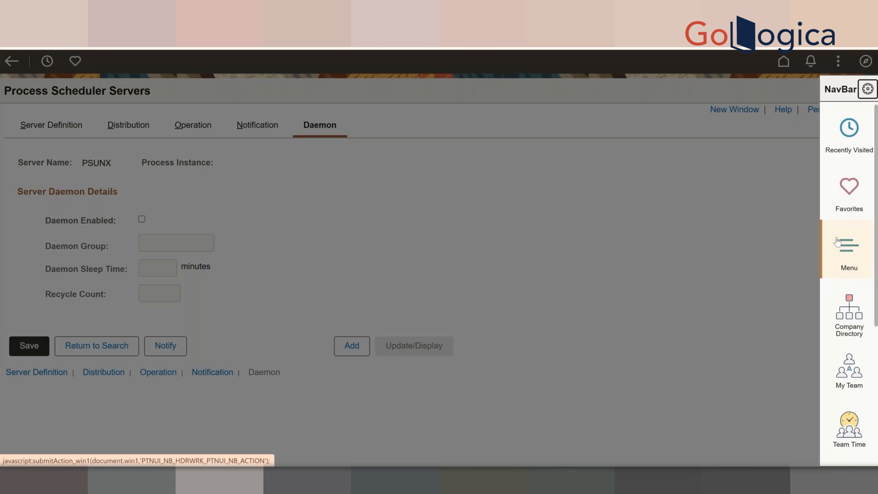
- Go to Process Scheduler > Report Nodes and search to open node PRCS1658
{"action": "left_click", "coordinate": [837, 241]}
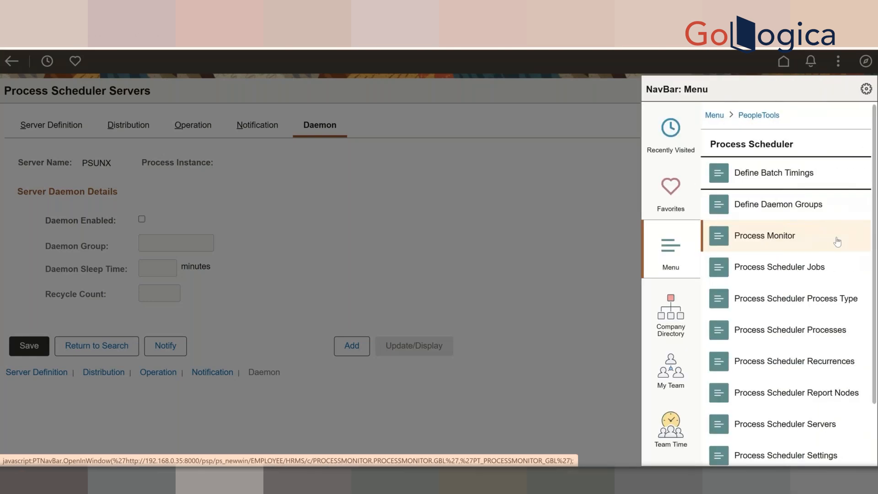
{"action": "scroll", "coordinate": [836, 241], "scroll_direction": "down", "scroll_amount": 1}
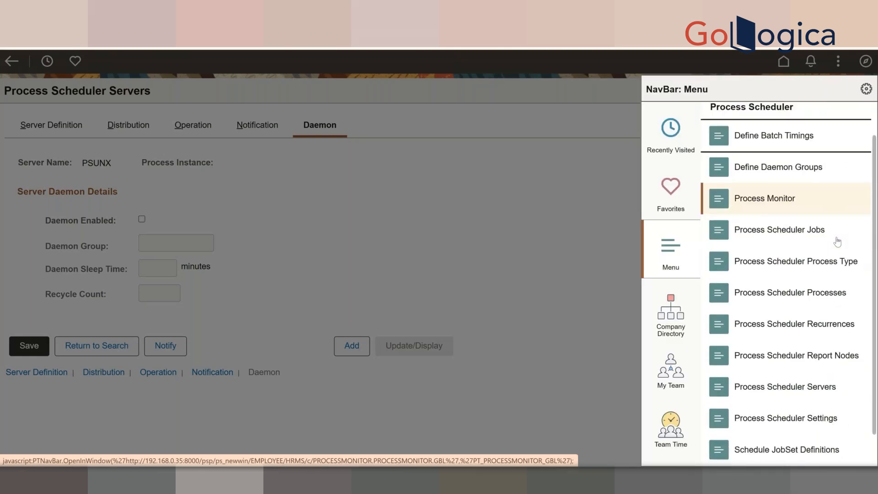
{"action": "scroll", "coordinate": [837, 241], "scroll_direction": "down", "scroll_amount": 1}
{"action": "scroll", "coordinate": [800, 234], "scroll_direction": "up", "scroll_amount": 2}
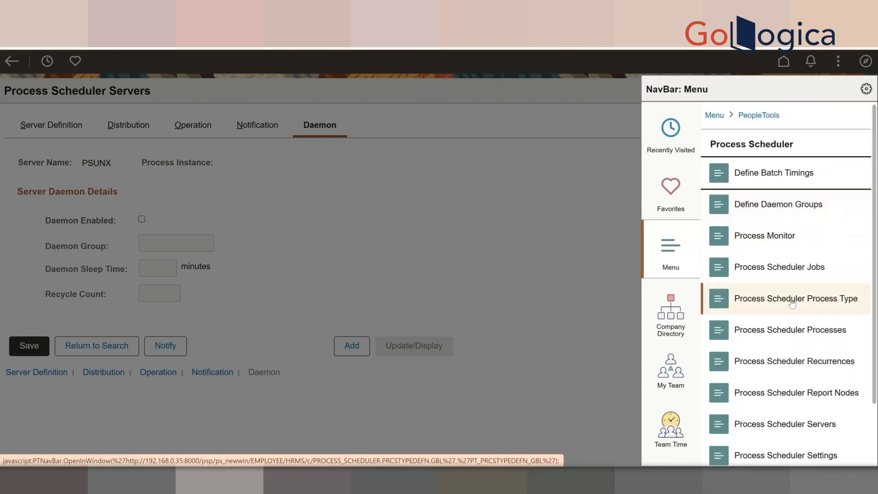
{"action": "left_click", "coordinate": [794, 394]}
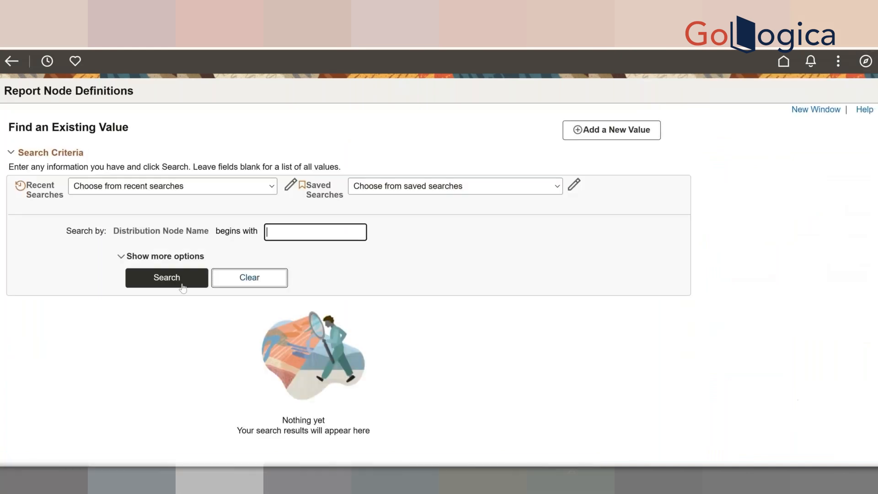
{"action": "left_click", "coordinate": [182, 284]}
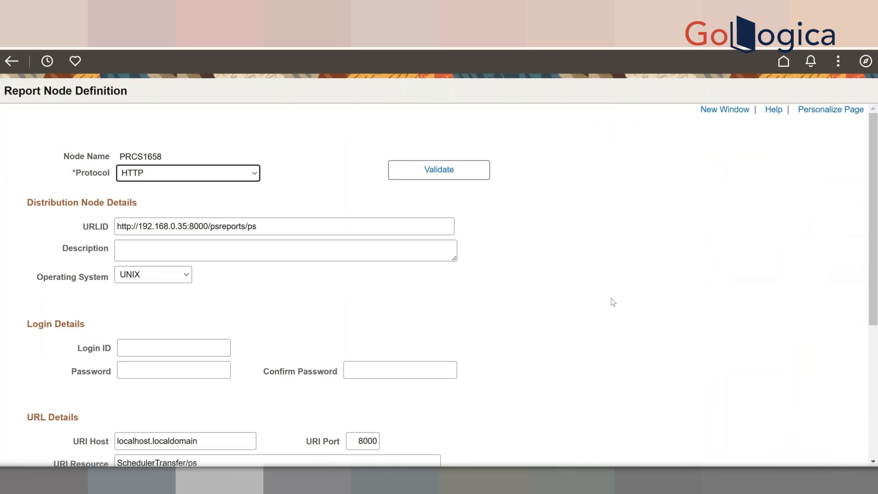
- Select node name PRCS1658 and review the Protocol options FTP, FTPS, HTTP, HTTPS, SFTP, XCOPY
{"action": "double_click", "coordinate": [145, 156]}
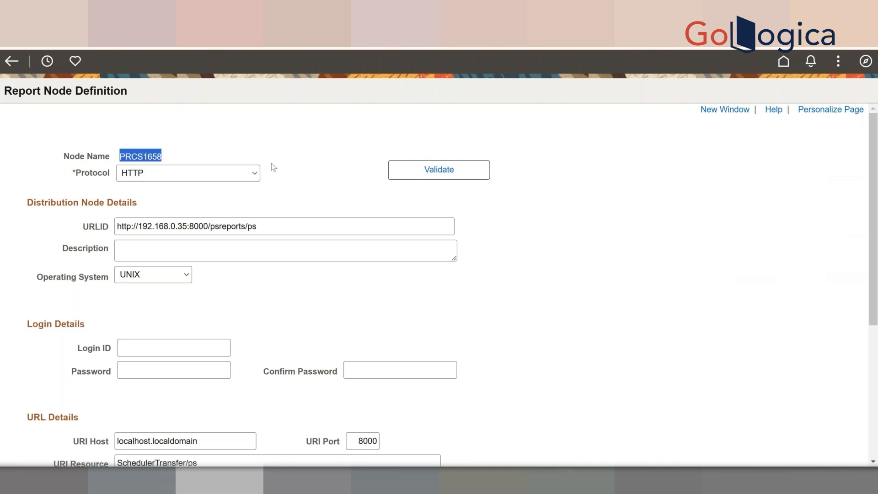
{"action": "left_click", "coordinate": [254, 174]}
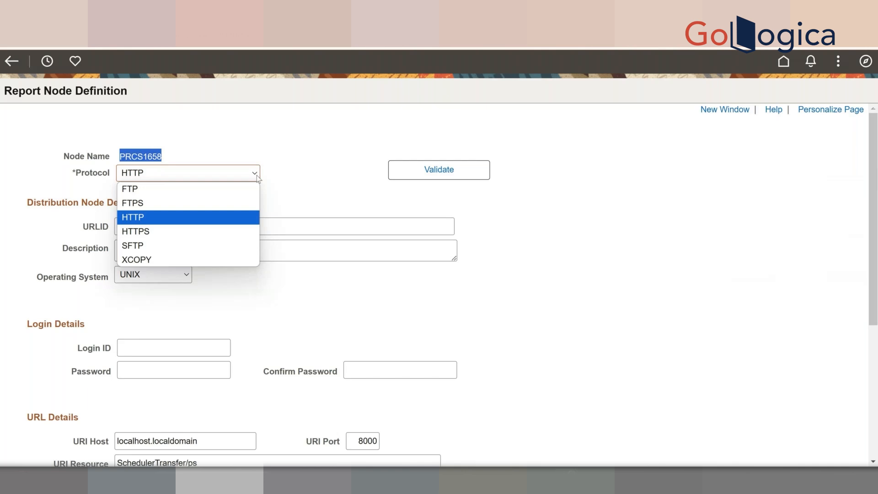
{"action": "left_click", "coordinate": [318, 199]}
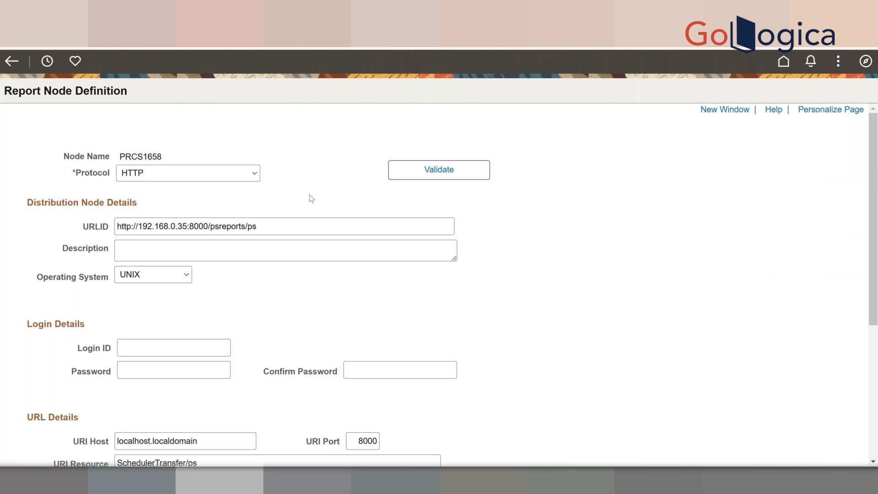
{"action": "left_click", "coordinate": [195, 174]}
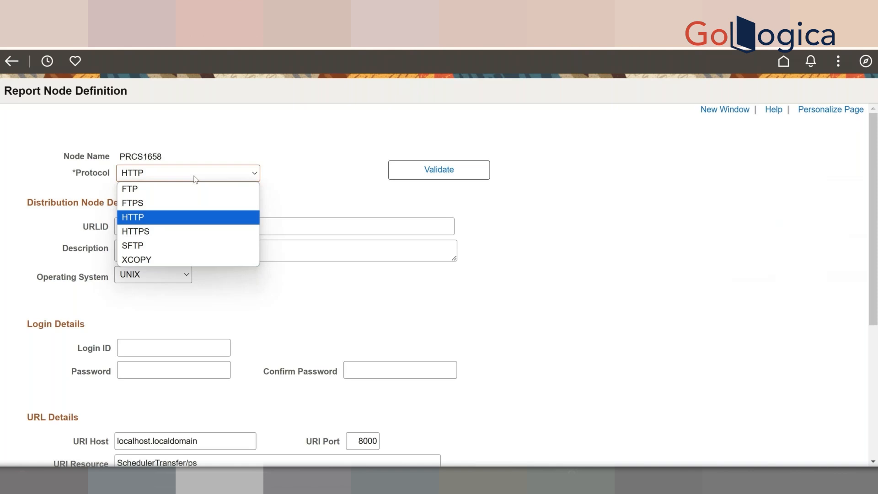
- Reopen and dismiss the Protocol list several times, leaving PRCS1658 set to HTTP
{"action": "left_click", "coordinate": [547, 281]}
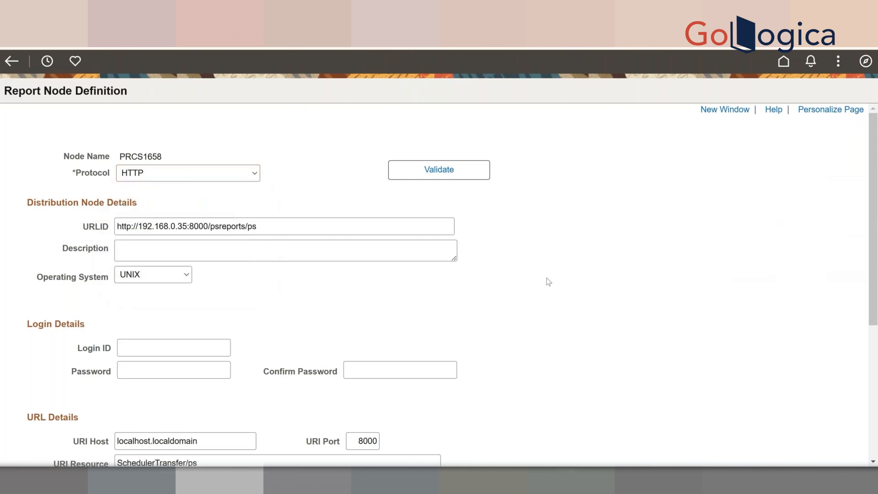
{"action": "left_click", "coordinate": [236, 178]}
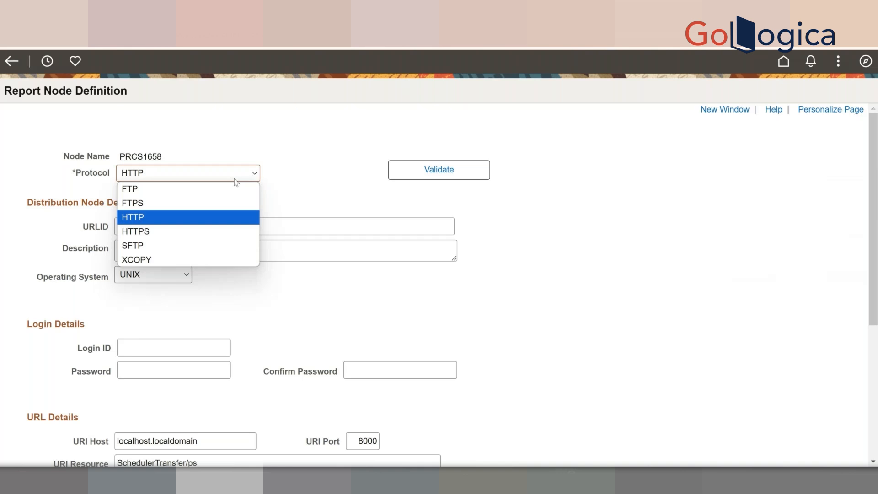
{"action": "left_click", "coordinate": [612, 229]}
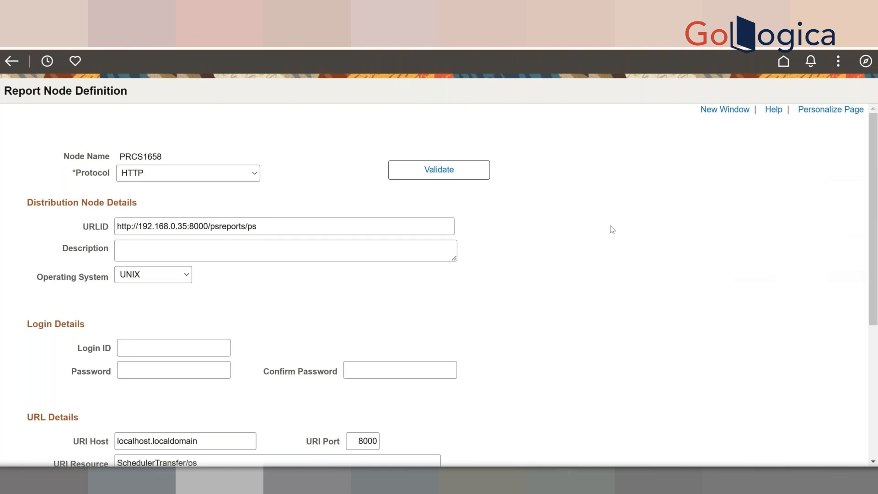
{"action": "left_click", "coordinate": [202, 178]}
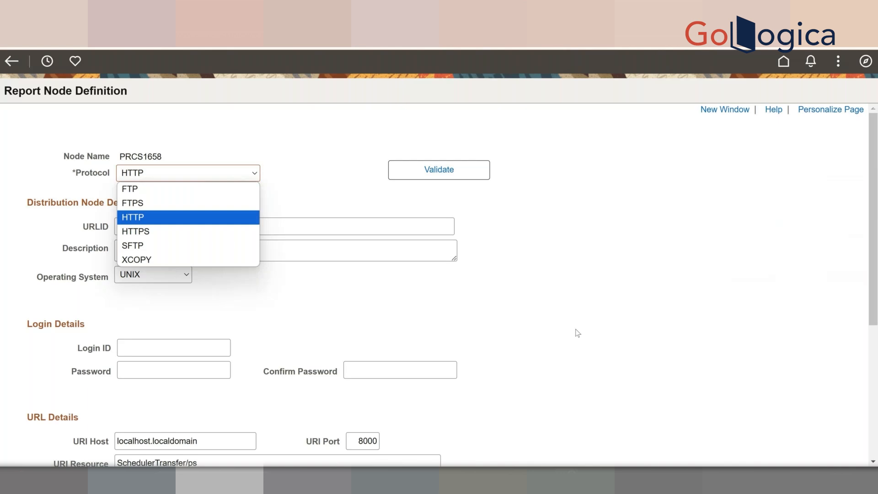
{"action": "left_click", "coordinate": [606, 323]}
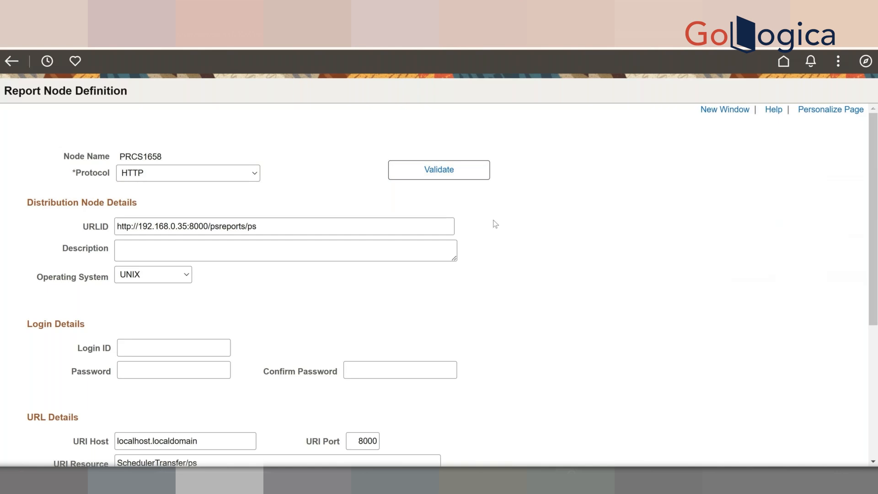
{"action": "left_click", "coordinate": [261, 233]}
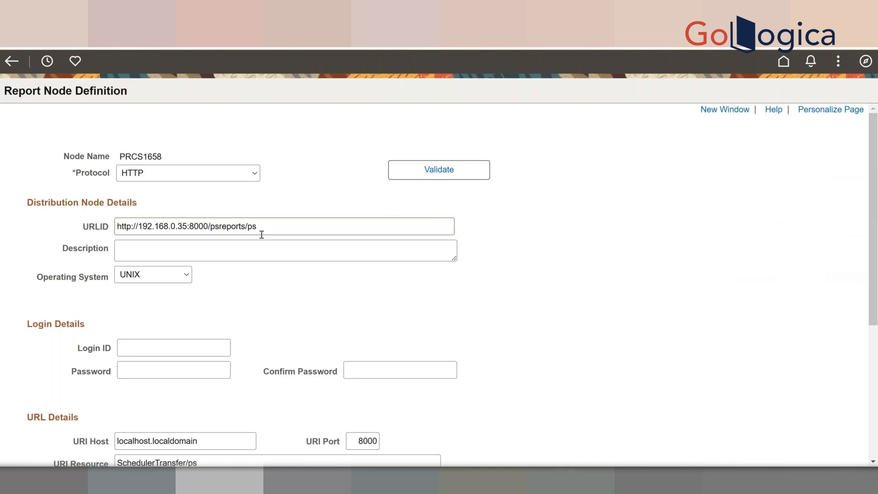
{"action": "left_click", "coordinate": [262, 234]}
{"action": "key", "text": "ctrl+a"}
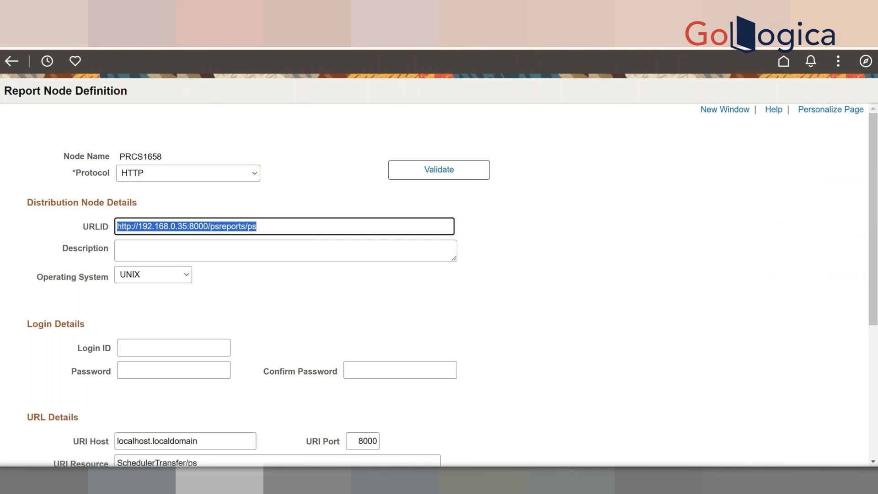
{"action": "key", "text": "ctrl+c"}
{"action": "key", "text": "ctrl+t"}
{"action": "key", "text": "ctrl+v"}
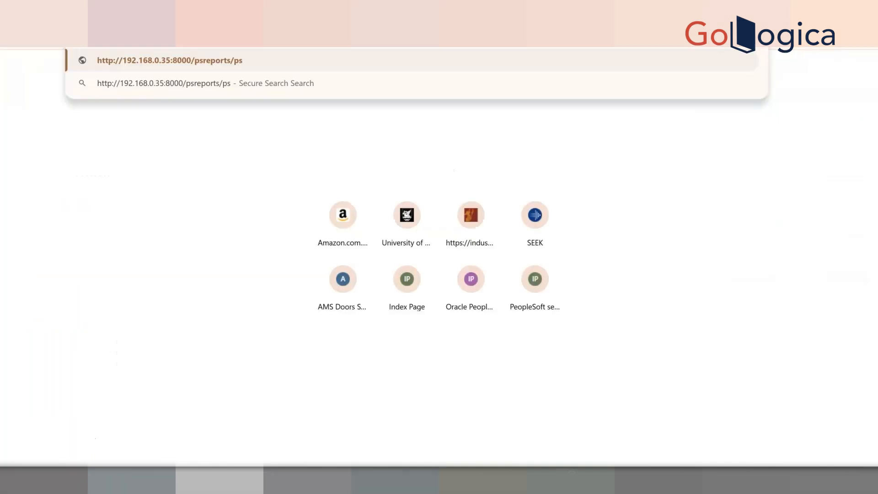
- Load the URLID address, view the resulting PeopleSoft error page, and return to the PRCS1658 definition
{"action": "key", "text": "Return"}
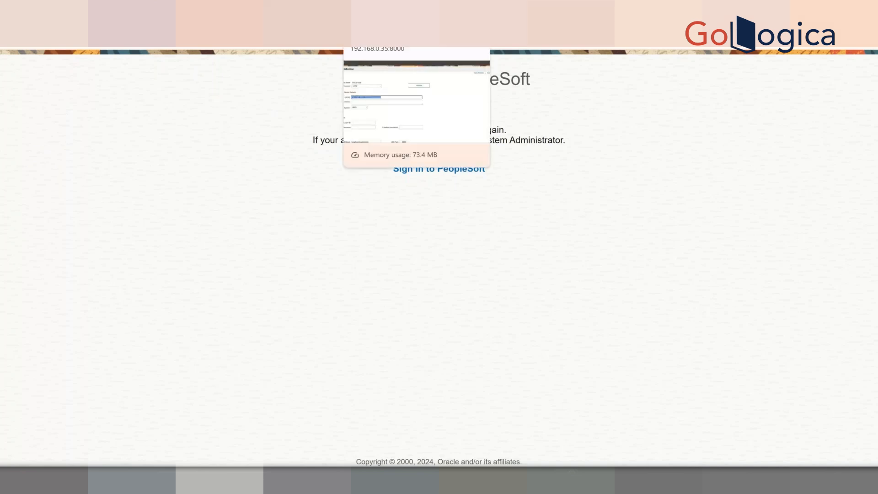
{"action": "left_click", "coordinate": [380, 10]}
{"action": "left_click", "coordinate": [615, 358]}
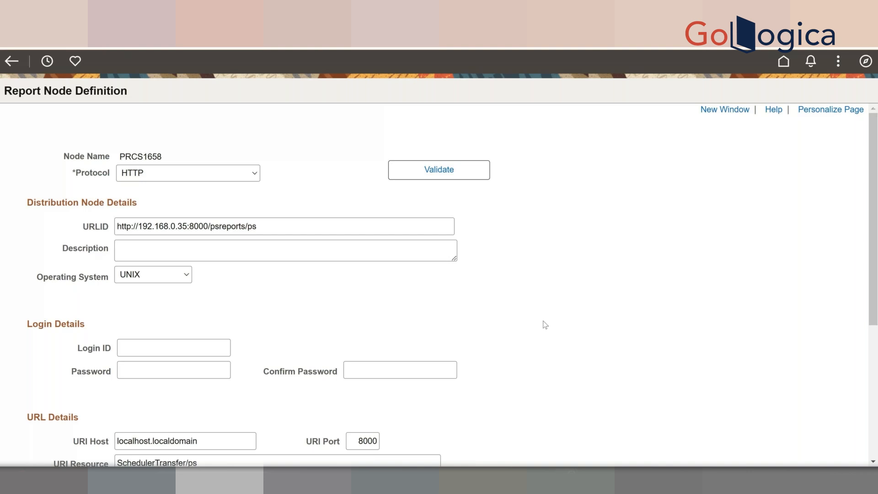
- Inspect the URL details: URI host localhost.localdomain, port 8000, resource SchedulerTransfer/ps
{"action": "scroll", "coordinate": [545, 324], "scroll_direction": "down", "scroll_amount": 1}
{"action": "scroll", "coordinate": [545, 324], "scroll_direction": "down", "scroll_amount": 1}
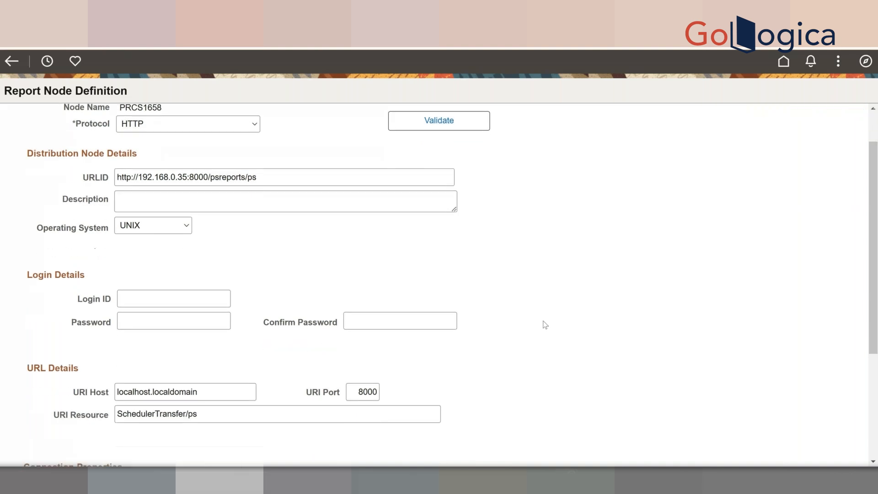
{"action": "scroll", "coordinate": [545, 325], "scroll_direction": "down", "scroll_amount": 3}
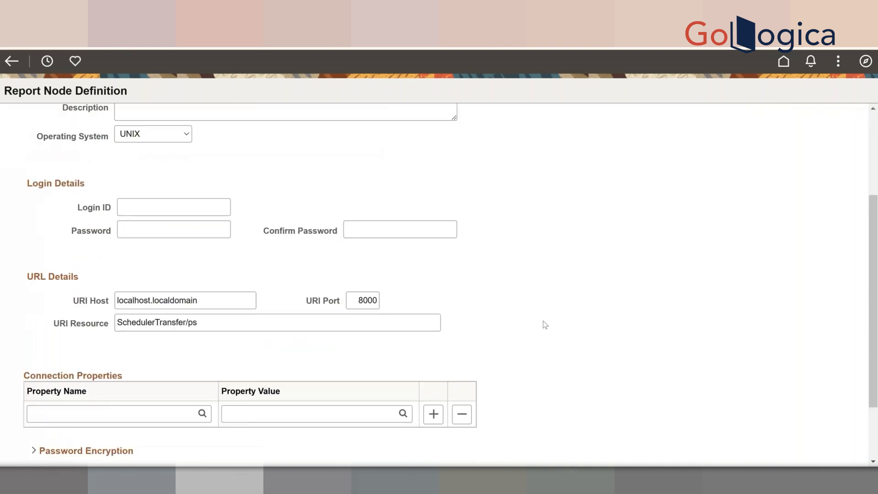
{"action": "scroll", "coordinate": [545, 325], "scroll_direction": "down", "scroll_amount": 1}
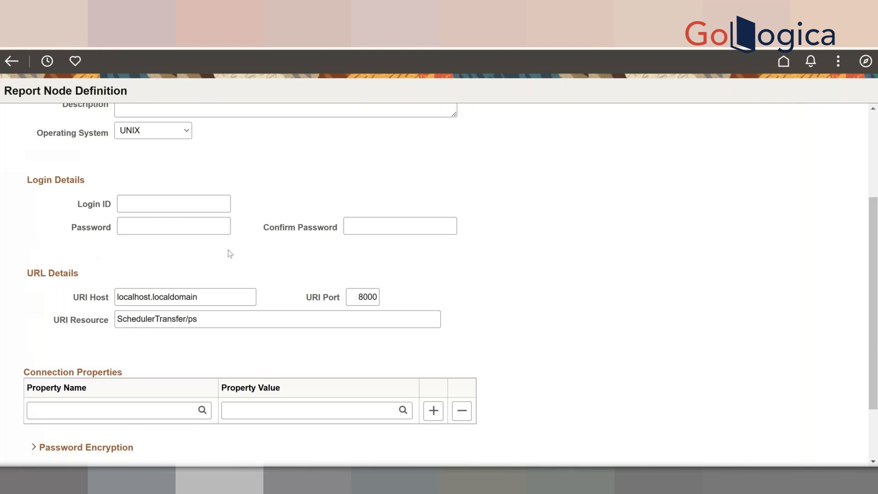
{"action": "double_click", "coordinate": [140, 296]}
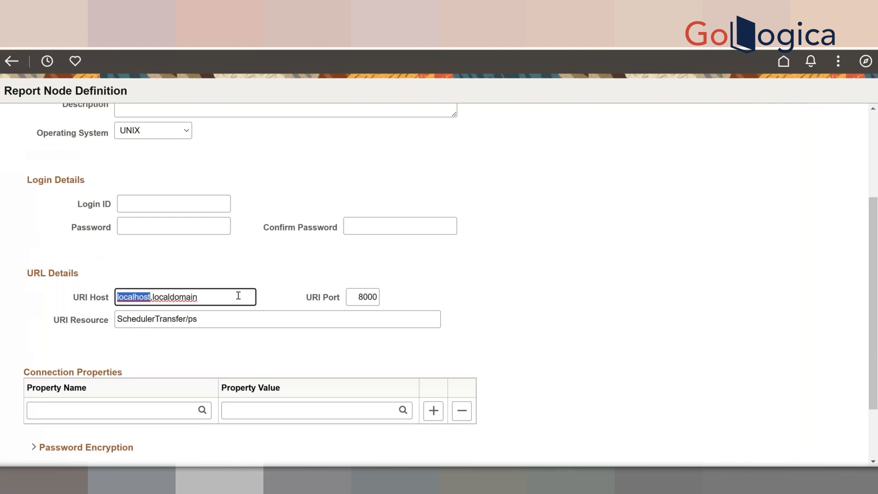
{"action": "left_click", "coordinate": [215, 298]}
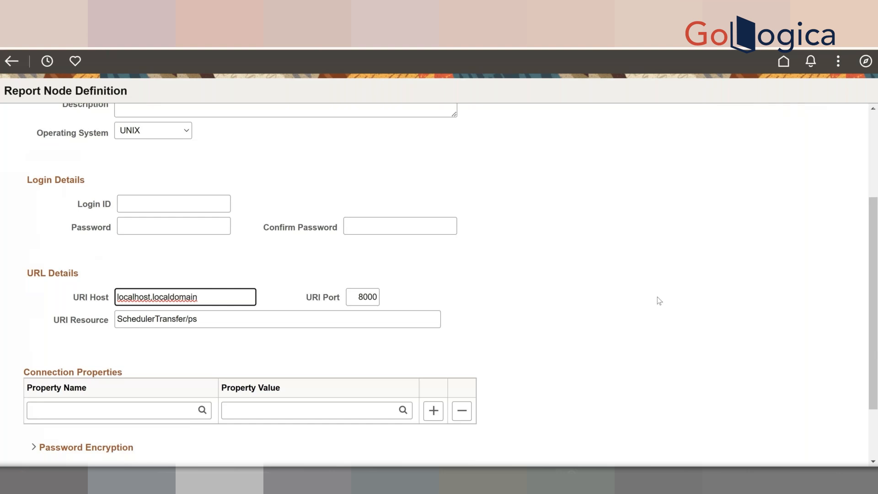
- Scroll the PRCS1658 URL details and look up the available connection property names
{"action": "scroll", "coordinate": [657, 298], "scroll_direction": "down", "scroll_amount": 2}
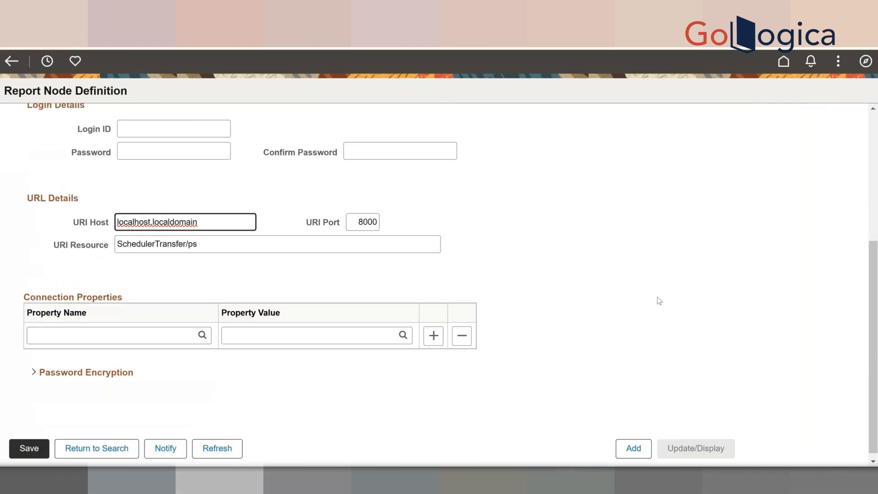
{"action": "scroll", "coordinate": [658, 300], "scroll_direction": "up", "scroll_amount": 5}
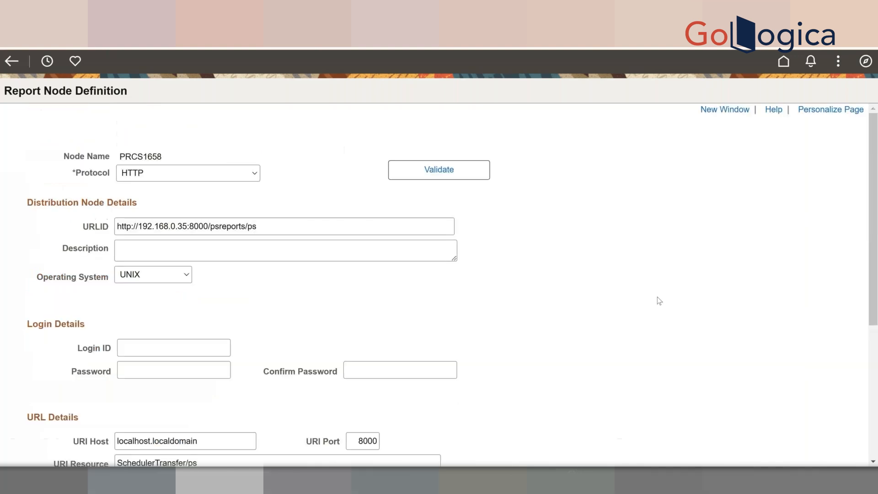
{"action": "scroll", "coordinate": [658, 300], "scroll_direction": "down", "scroll_amount": 1}
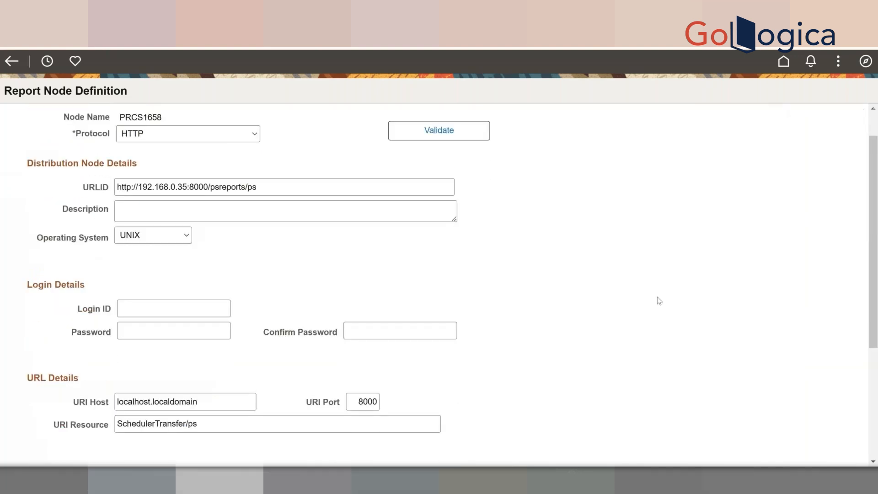
{"action": "scroll", "coordinate": [658, 300], "scroll_direction": "up", "scroll_amount": 1}
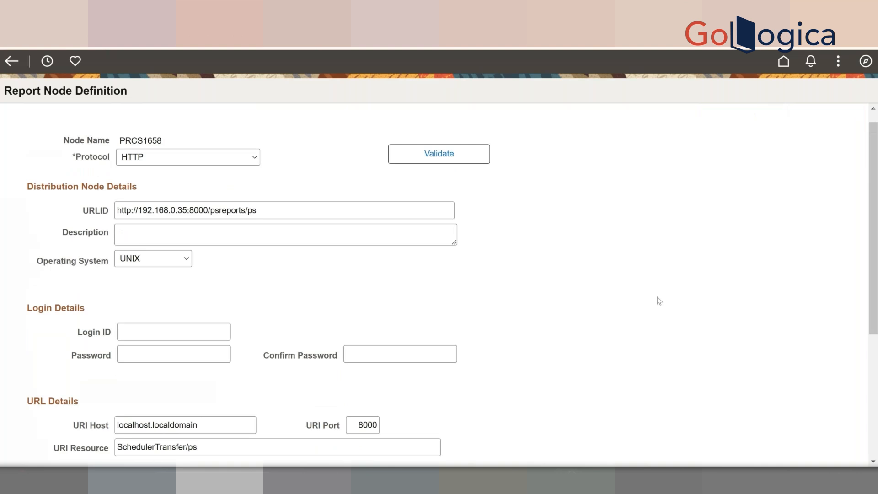
{"action": "scroll", "coordinate": [659, 300], "scroll_direction": "down", "scroll_amount": 4}
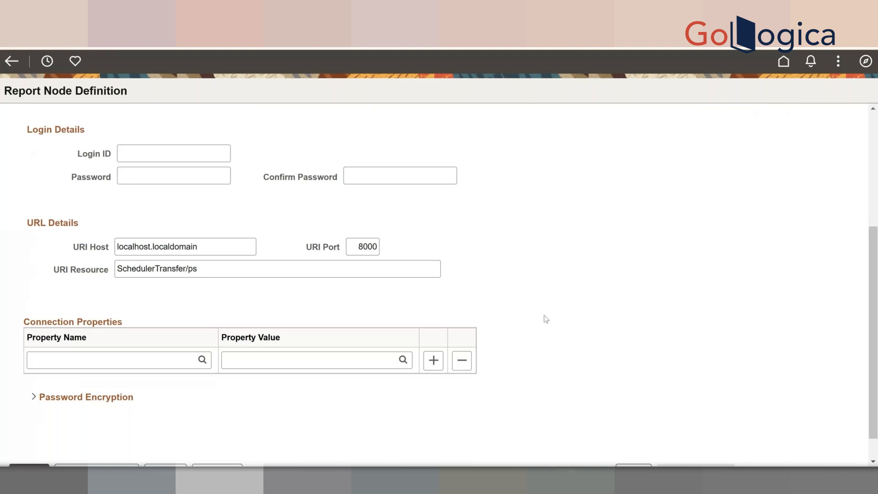
{"action": "left_click", "coordinate": [210, 364]}
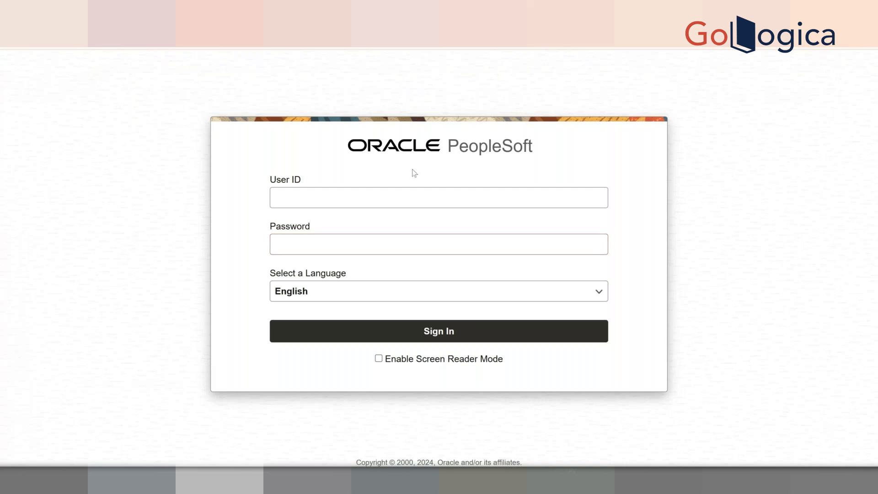
- Sign back in using the saved user ID and the account password
{"action": "left_click", "coordinate": [439, 197]}
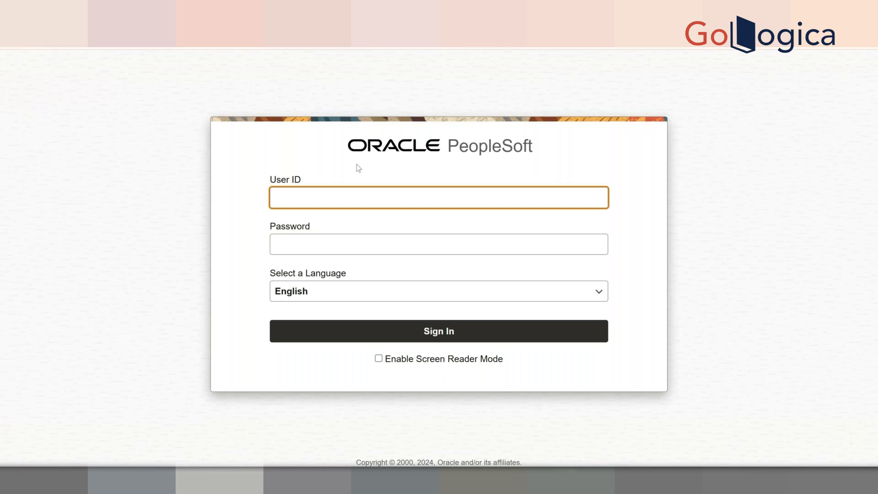
{"action": "left_click", "coordinate": [333, 203]}
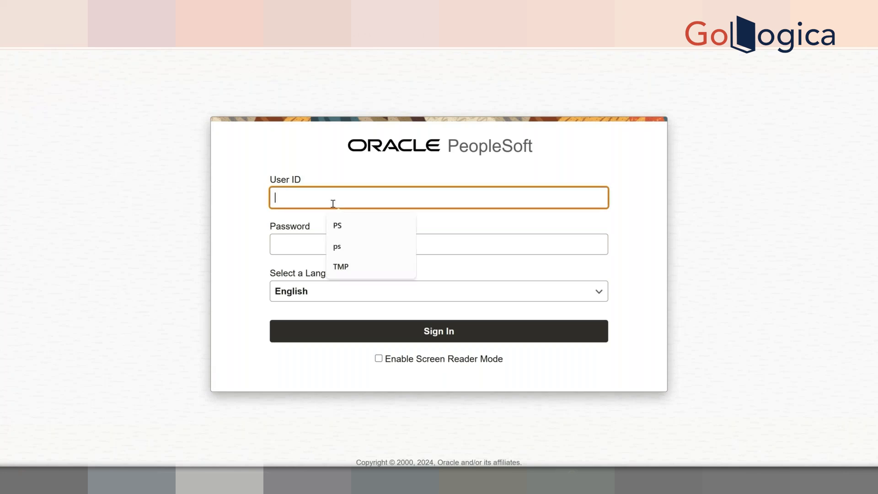
{"action": "left_click", "coordinate": [347, 225]}
{"action": "left_click", "coordinate": [333, 245]}
{"action": "type", "text": "••••"}
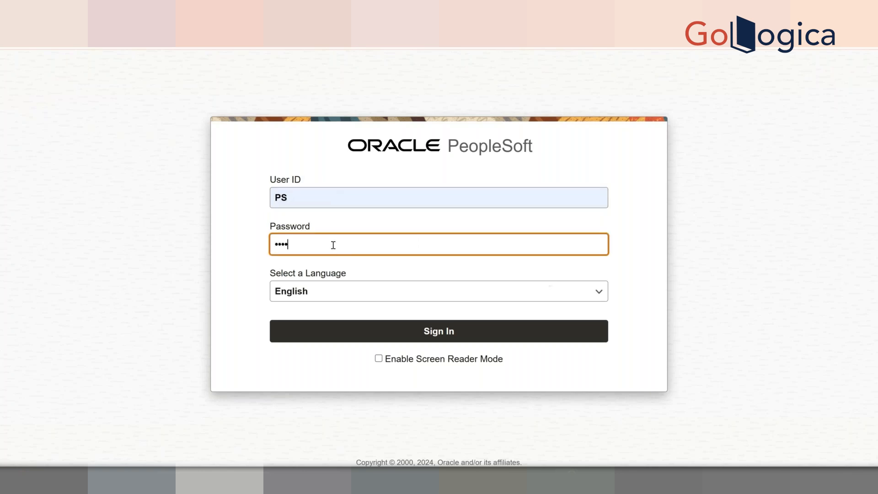
{"action": "key", "text": "Return"}
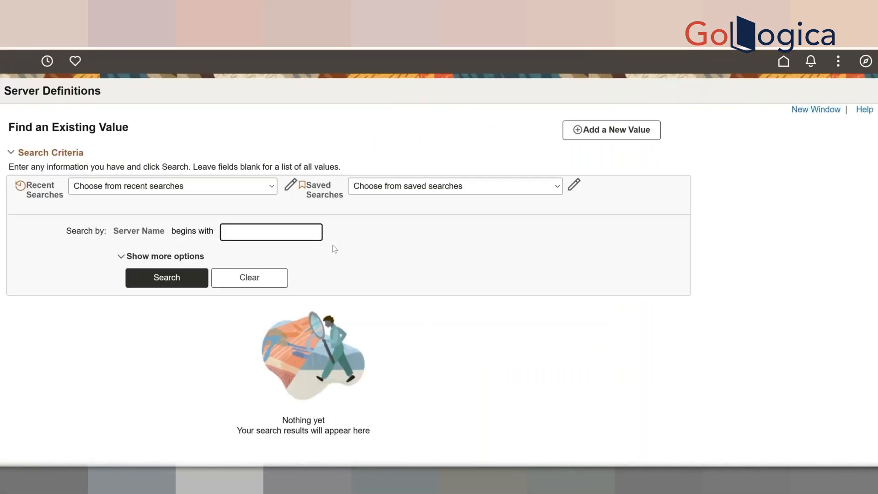
- List the five server definitions, then reopen Process Scheduler Report Nodes from PeopleTools' Recently Visited
{"action": "left_click", "coordinate": [174, 284]}
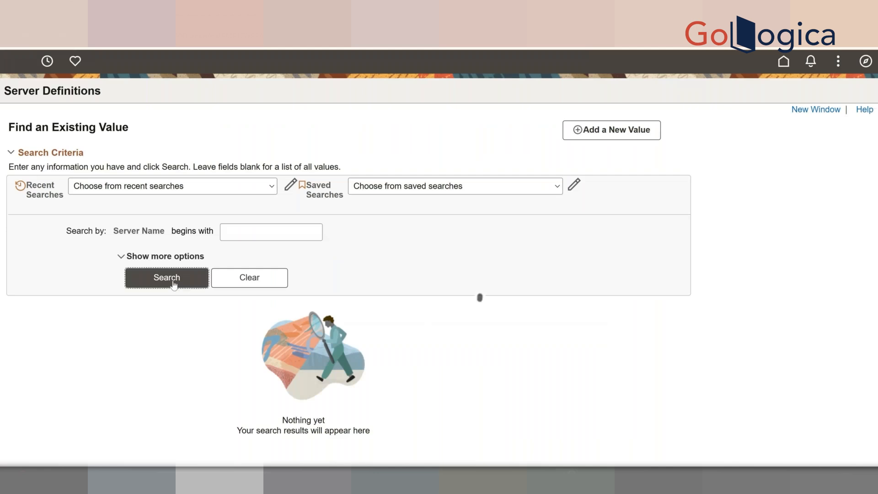
{"action": "left_click", "coordinate": [866, 62]}
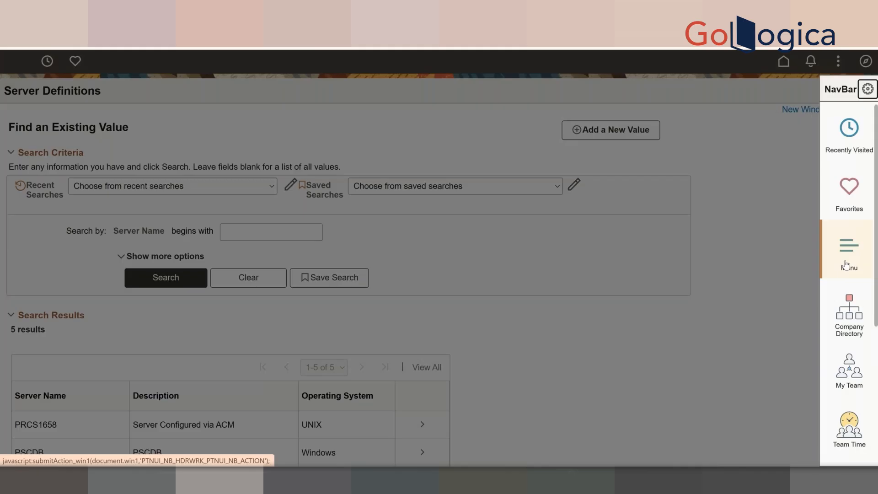
{"action": "left_click", "coordinate": [846, 265]}
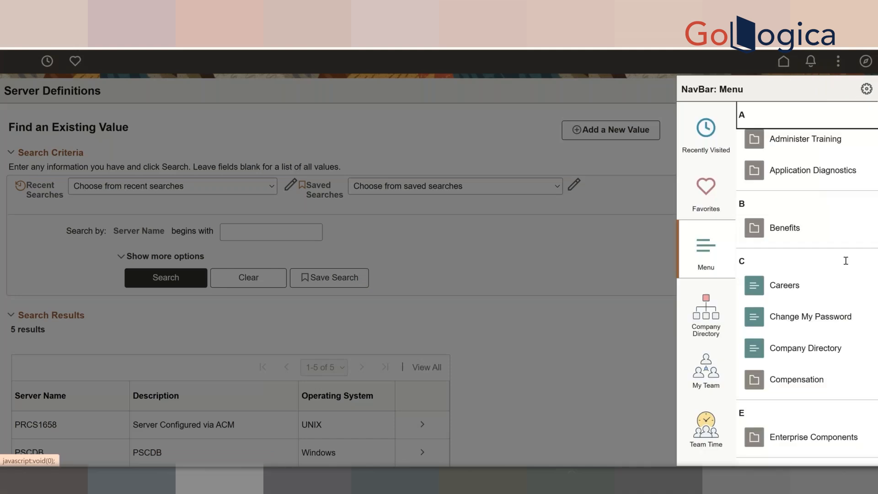
{"action": "scroll", "coordinate": [779, 344], "scroll_direction": "down", "scroll_amount": 8}
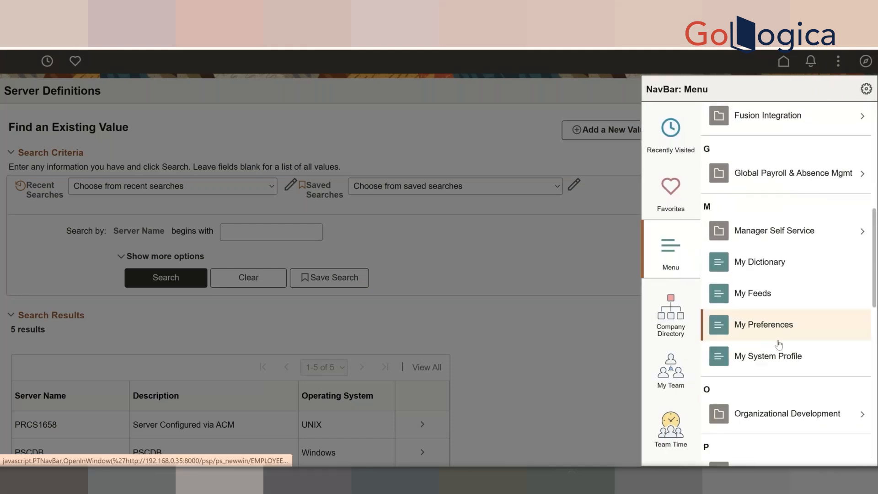
{"action": "scroll", "coordinate": [779, 344], "scroll_direction": "down", "scroll_amount": 4}
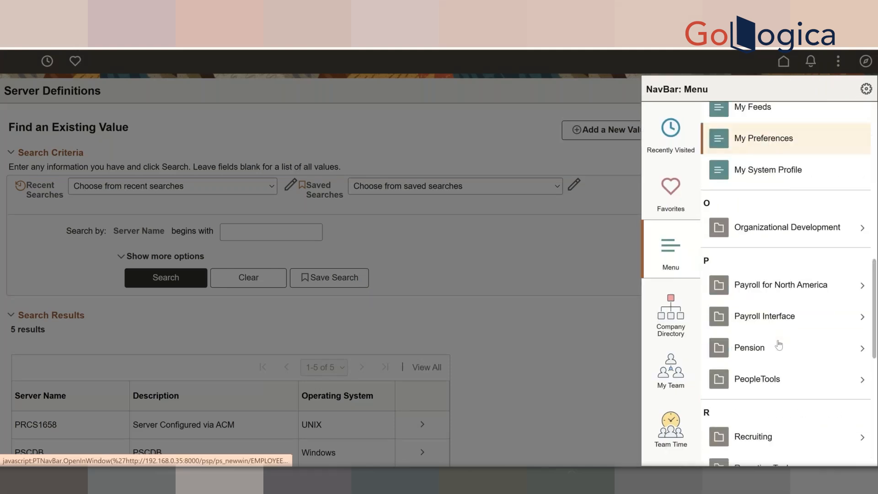
{"action": "left_click", "coordinate": [763, 382]}
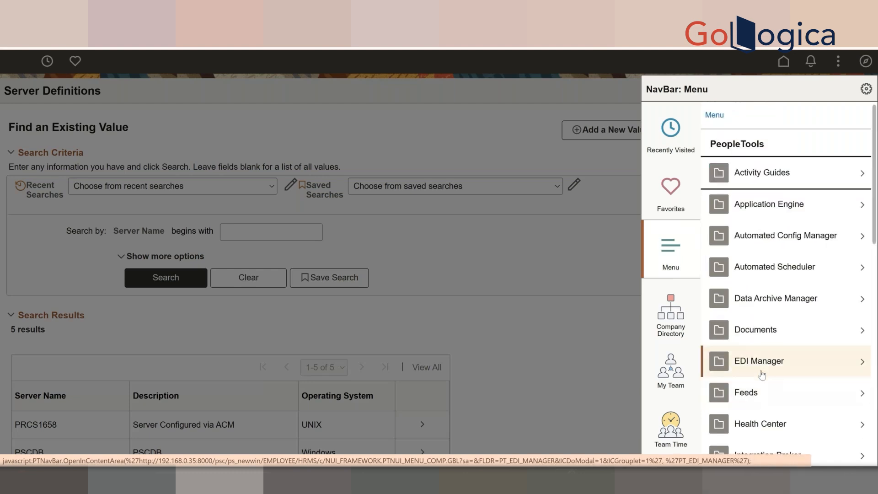
{"action": "left_click", "coordinate": [672, 135]}
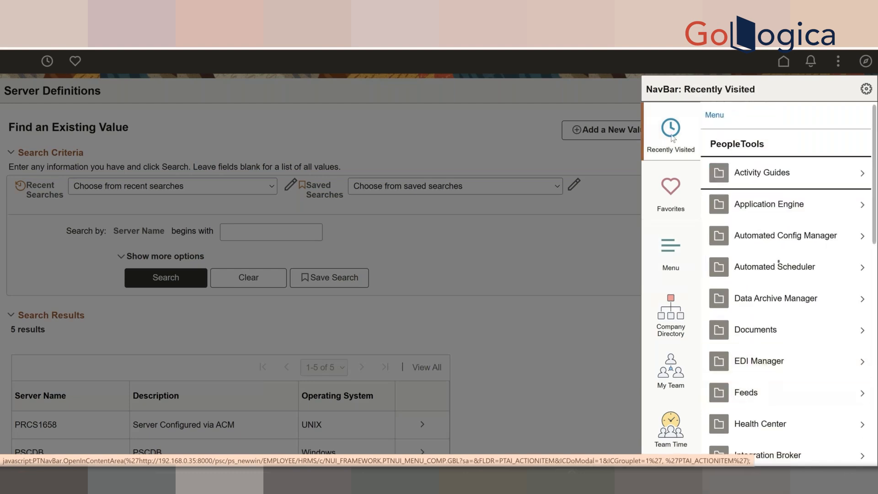
{"action": "left_click", "coordinate": [792, 129]}
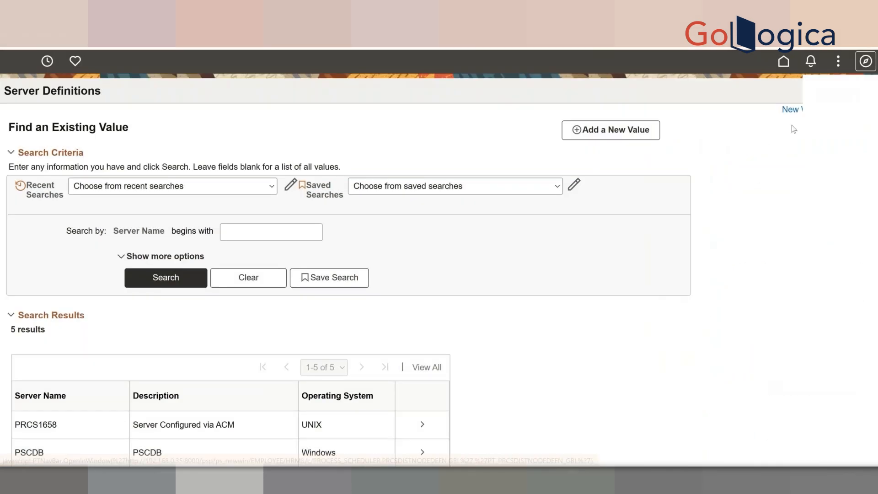
- Open report node PRCS1658 and expand Password Encryption to review its HTTP URLID settings
{"action": "left_click", "coordinate": [163, 278]}
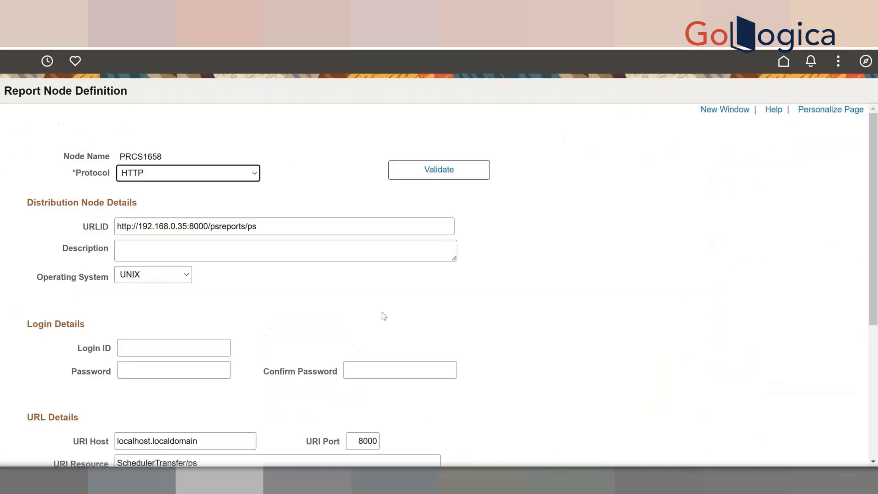
{"action": "scroll", "coordinate": [383, 316], "scroll_direction": "down", "scroll_amount": 3}
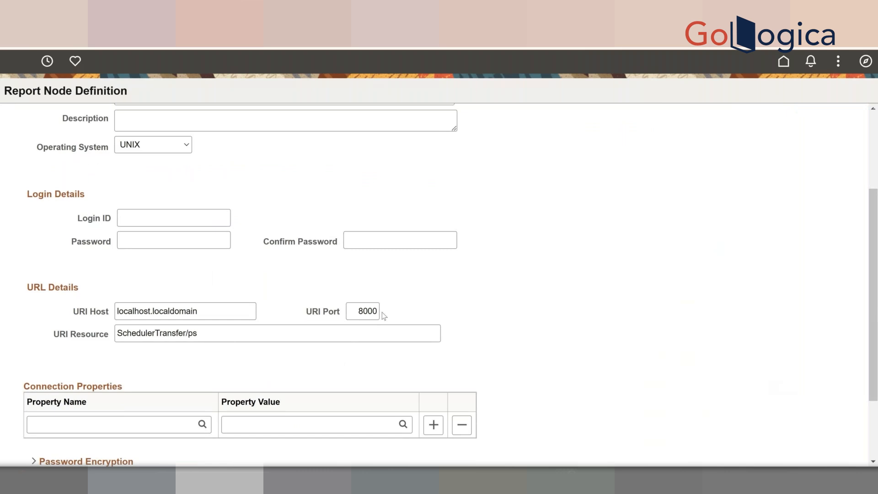
{"action": "scroll", "coordinate": [382, 312], "scroll_direction": "down", "scroll_amount": 2}
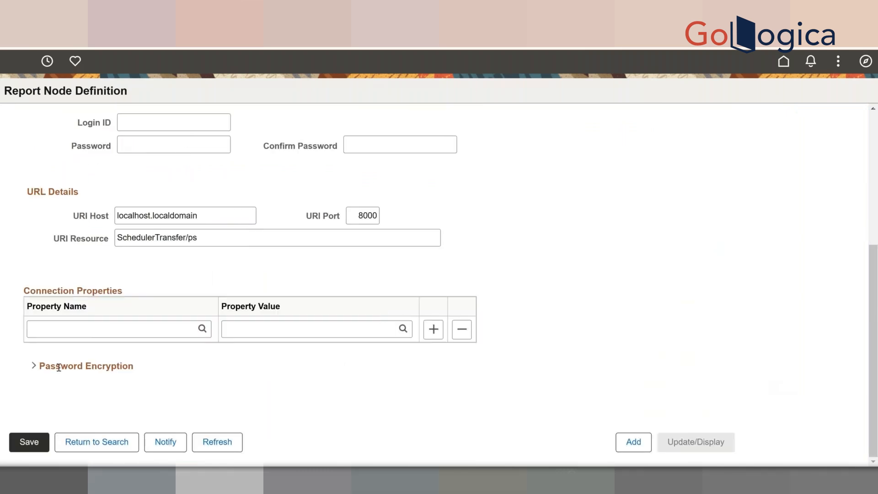
{"action": "left_click", "coordinate": [33, 367]}
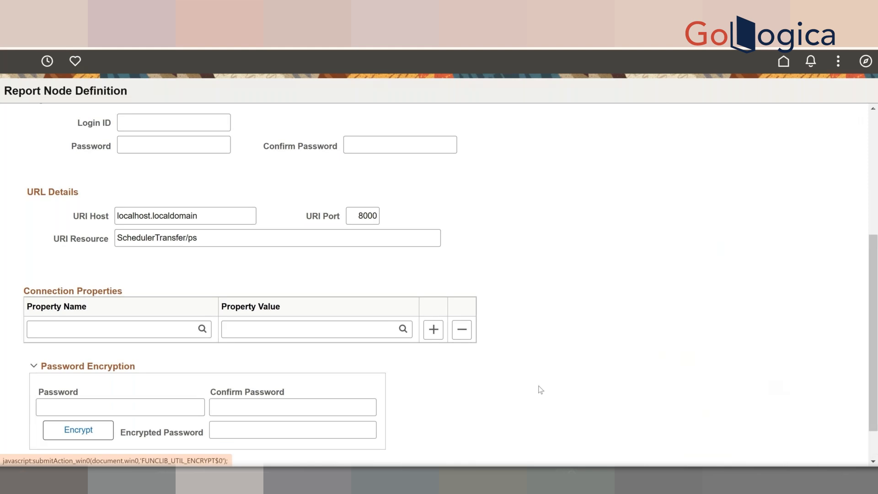
{"action": "scroll", "coordinate": [540, 389], "scroll_direction": "down", "scroll_amount": 1}
{"action": "scroll", "coordinate": [538, 388], "scroll_direction": "up", "scroll_amount": 6}
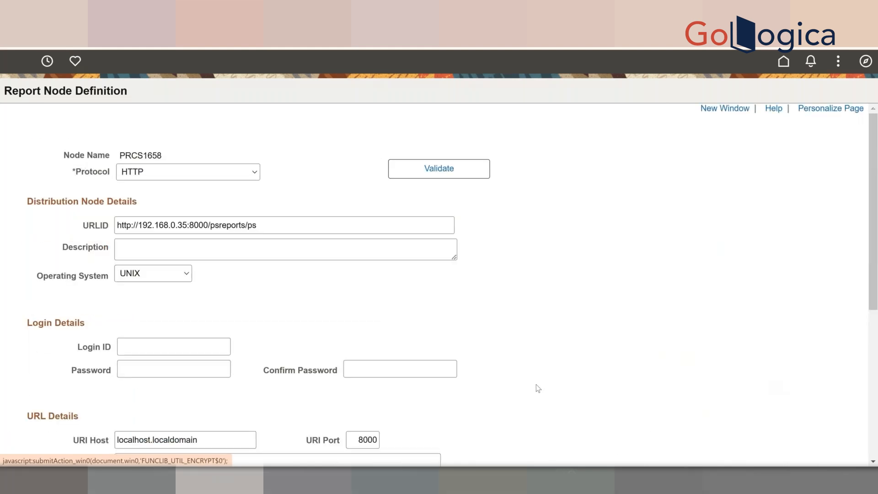
{"action": "scroll", "coordinate": [538, 388], "scroll_direction": "down", "scroll_amount": 6}
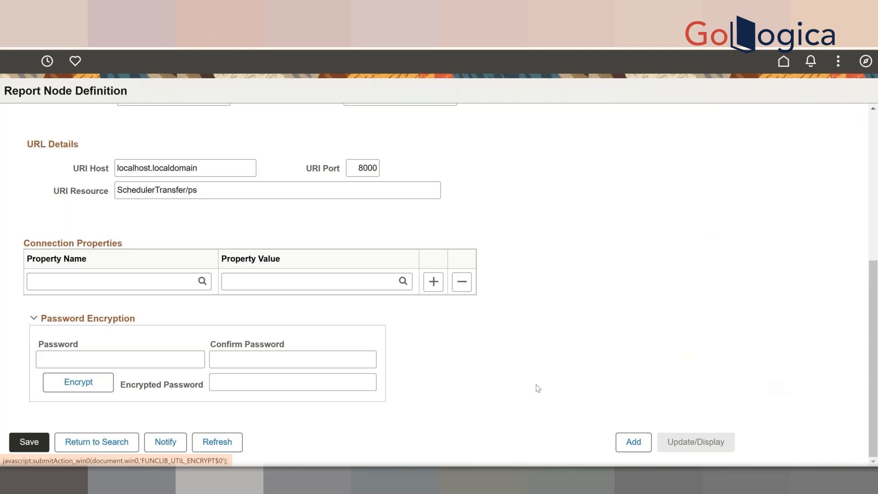
{"action": "scroll", "coordinate": [537, 389], "scroll_direction": "up", "scroll_amount": 6}
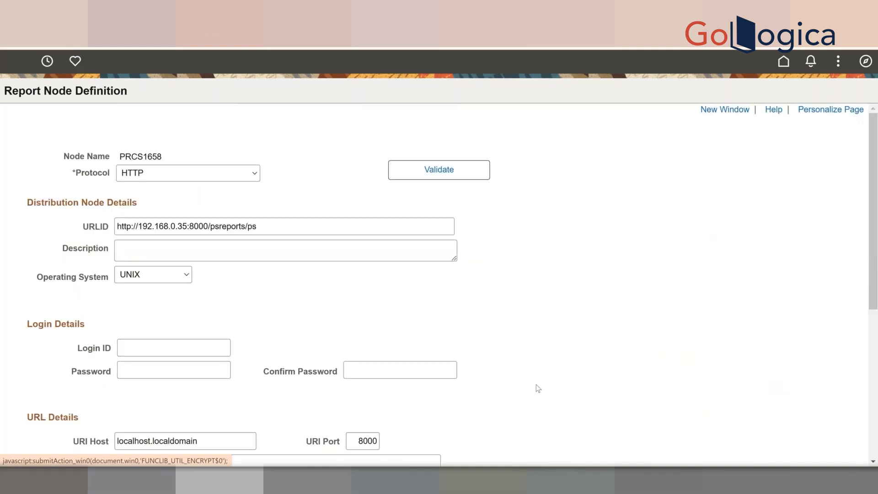
{"action": "scroll", "coordinate": [538, 388], "scroll_direction": "down", "scroll_amount": 3}
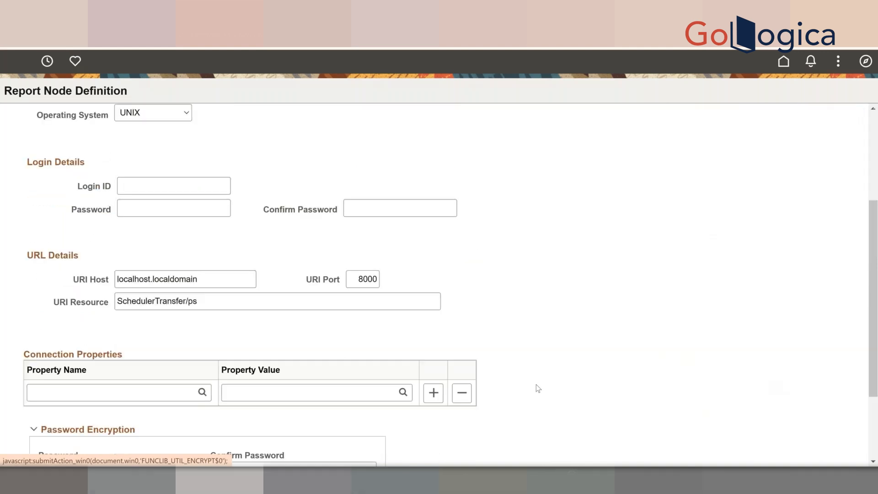
{"action": "scroll", "coordinate": [538, 388], "scroll_direction": "down", "scroll_amount": 2}
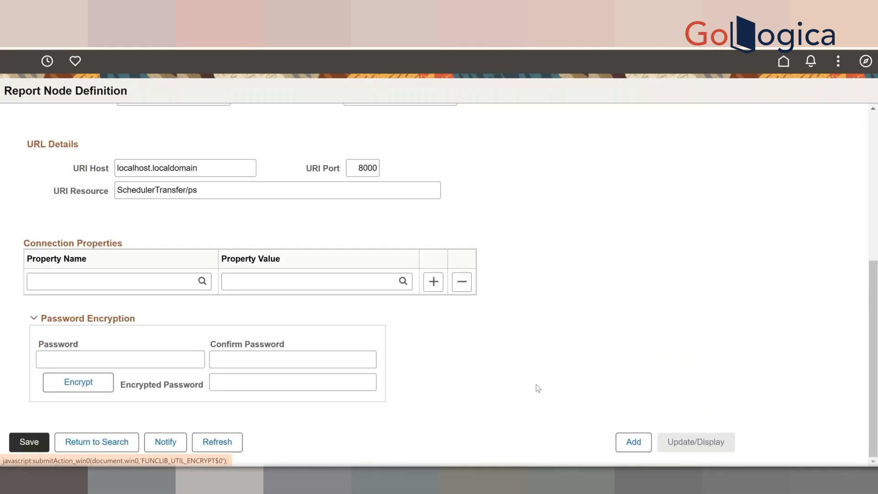
{"action": "scroll", "coordinate": [538, 389], "scroll_direction": "up", "scroll_amount": 5}
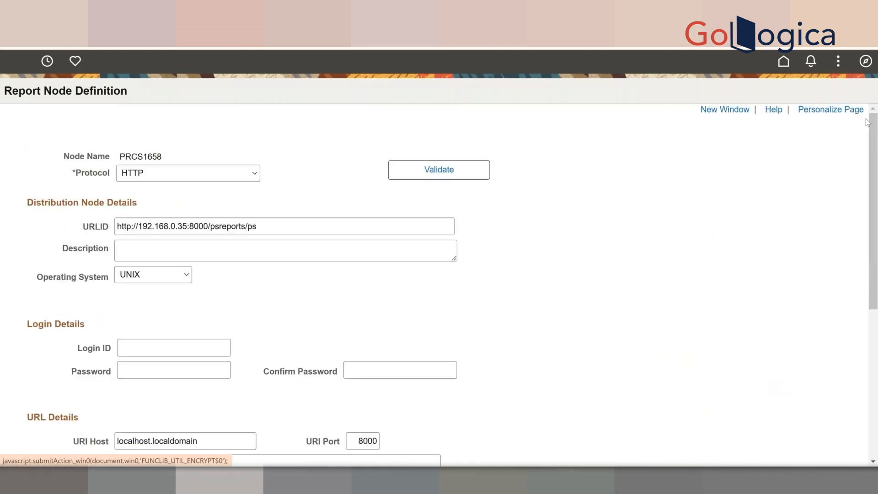
- Navigate through PeopleTools > Process Scheduler to the Processes definitions search page
{"action": "left_click", "coordinate": [865, 62]}
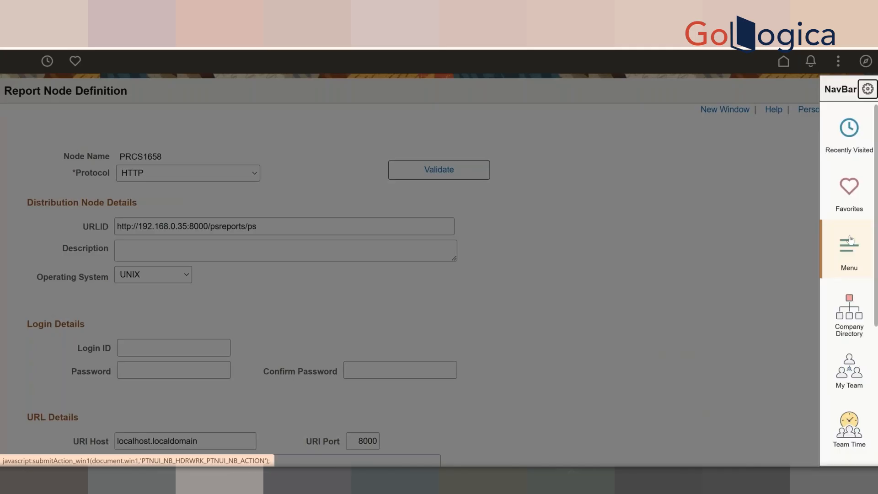
{"action": "left_click", "coordinate": [849, 240]}
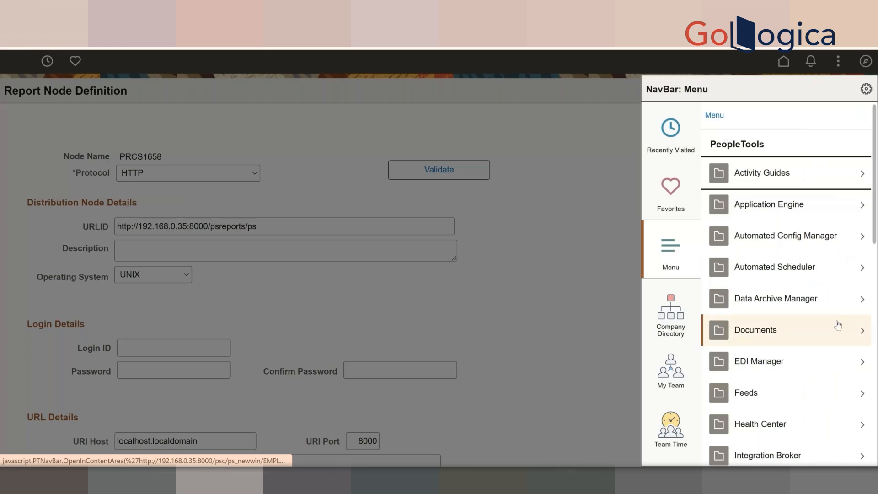
{"action": "scroll", "coordinate": [837, 325], "scroll_direction": "down", "scroll_amount": 5}
{"action": "scroll", "coordinate": [837, 325], "scroll_direction": "down", "scroll_amount": 1}
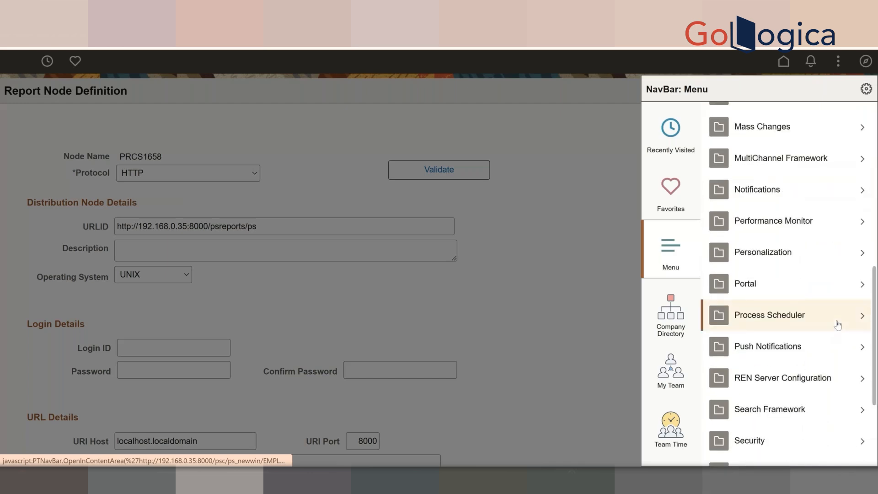
{"action": "left_click", "coordinate": [837, 325]}
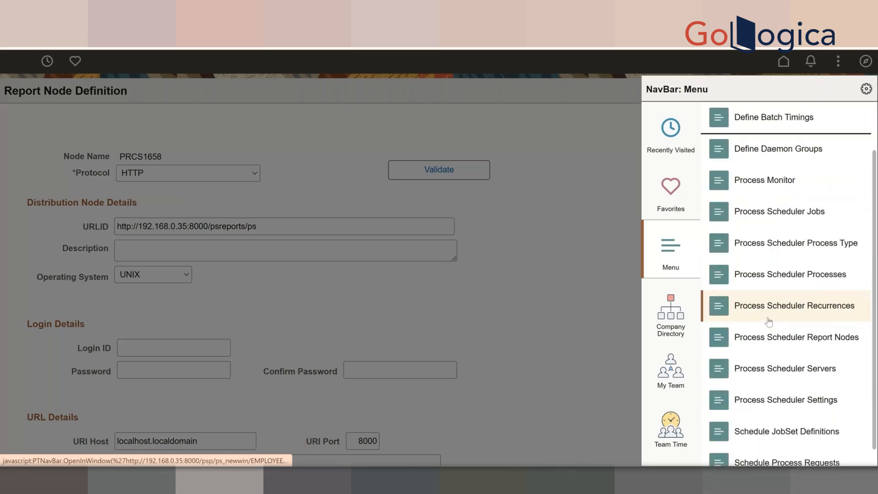
{"action": "scroll", "coordinate": [769, 321], "scroll_direction": "up", "scroll_amount": 1}
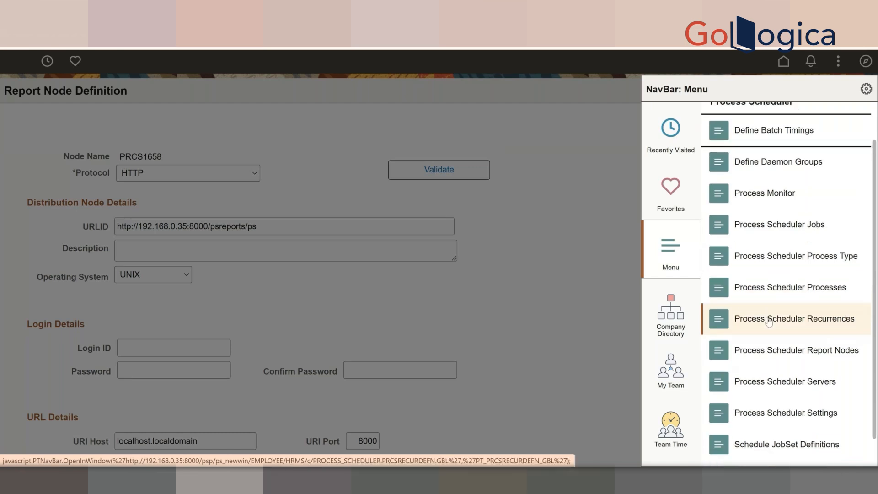
{"action": "scroll", "coordinate": [789, 376], "scroll_direction": "down", "scroll_amount": 2}
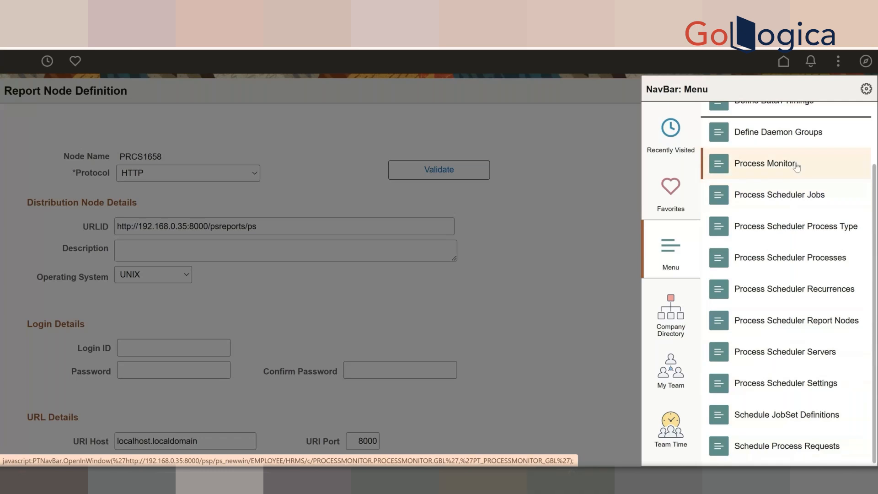
{"action": "scroll", "coordinate": [796, 167], "scroll_direction": "up", "scroll_amount": 1}
{"action": "scroll", "coordinate": [790, 261], "scroll_direction": "down", "scroll_amount": 1}
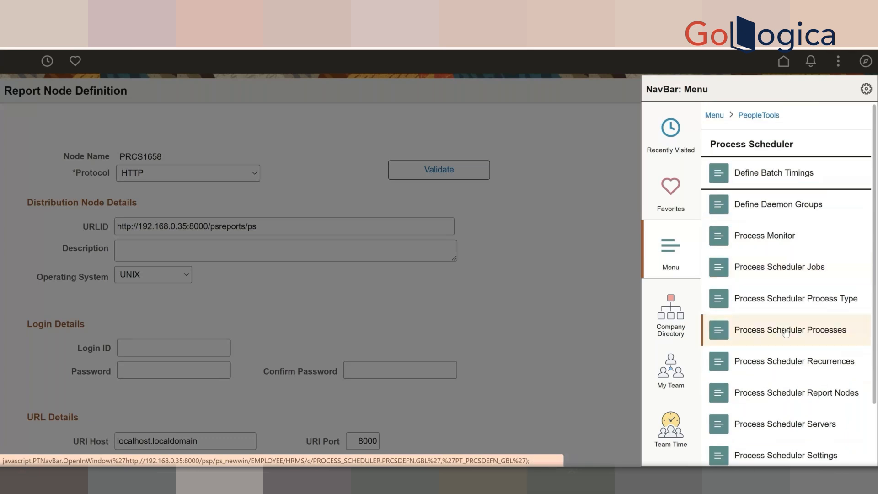
{"action": "scroll", "coordinate": [795, 376], "scroll_direction": "down", "scroll_amount": 2}
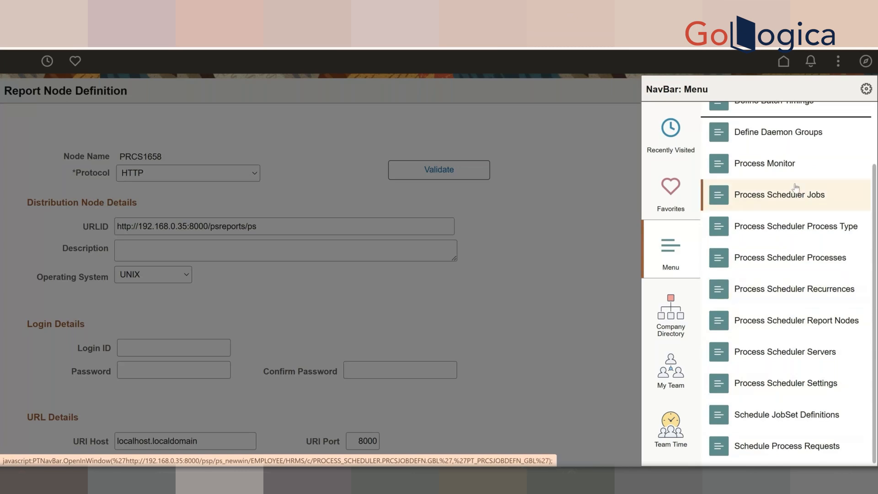
{"action": "scroll", "coordinate": [789, 186], "scroll_direction": "up", "scroll_amount": 2}
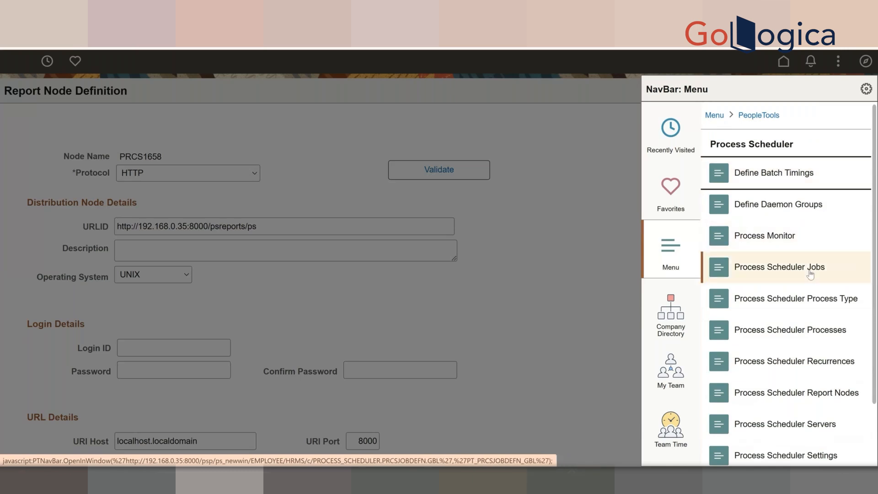
{"action": "scroll", "coordinate": [810, 274], "scroll_direction": "down", "scroll_amount": 1}
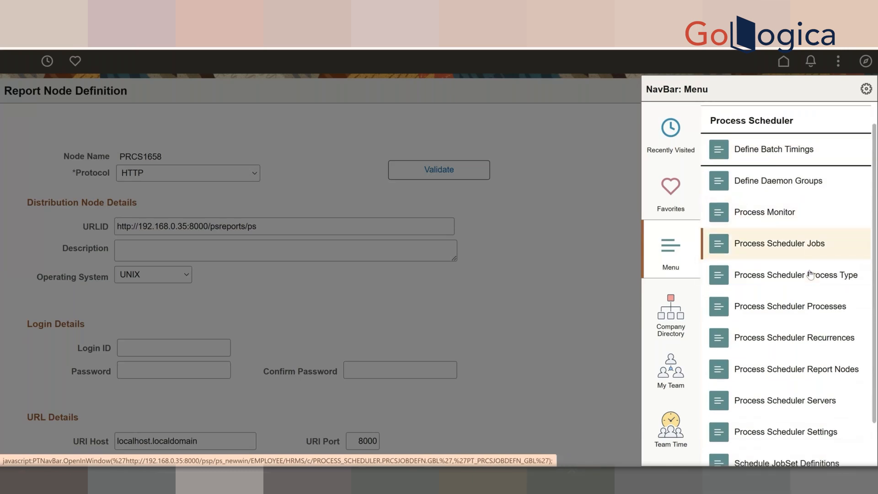
{"action": "scroll", "coordinate": [810, 273], "scroll_direction": "down", "scroll_amount": 1}
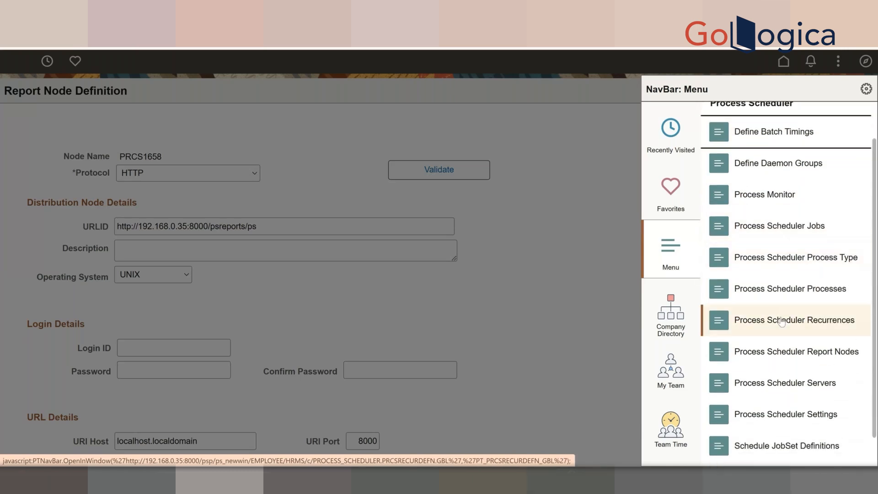
{"action": "left_click", "coordinate": [785, 295]}
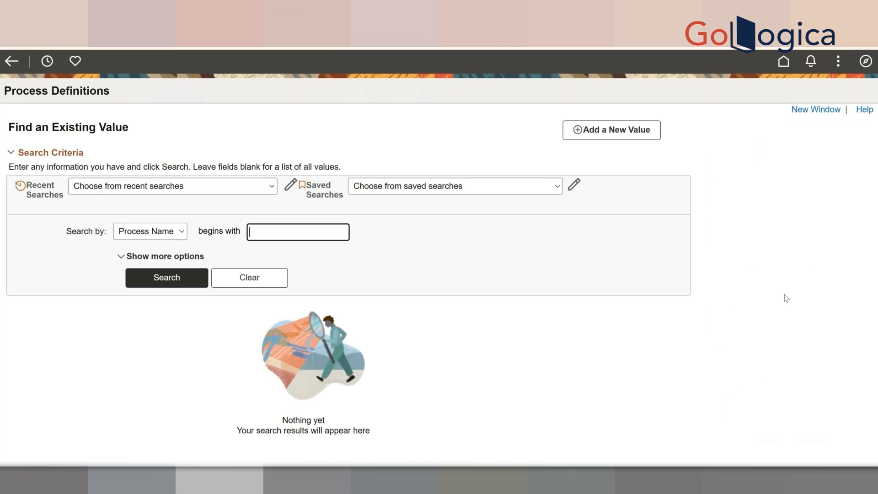
- Search with blank criteria, showing the first 100 of 2846 processes starting at AA_CONV_JPN
{"action": "left_click", "coordinate": [192, 284]}
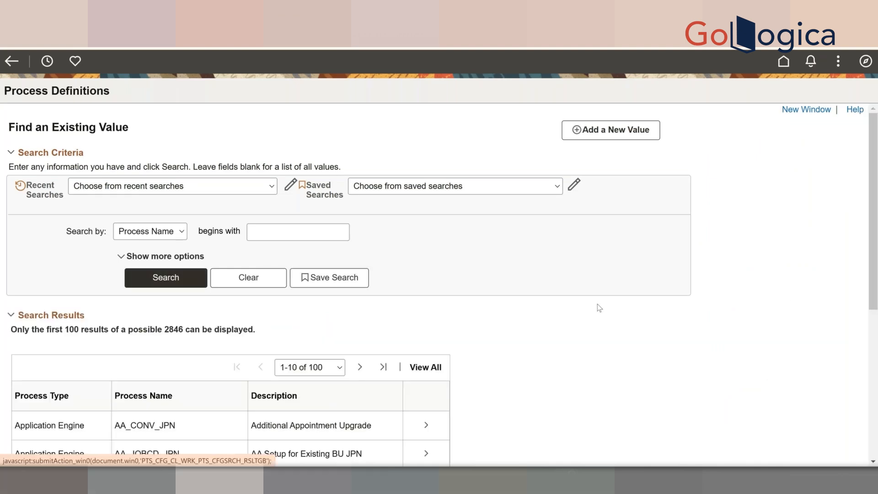
{"action": "scroll", "coordinate": [600, 308], "scroll_direction": "down", "scroll_amount": 1}
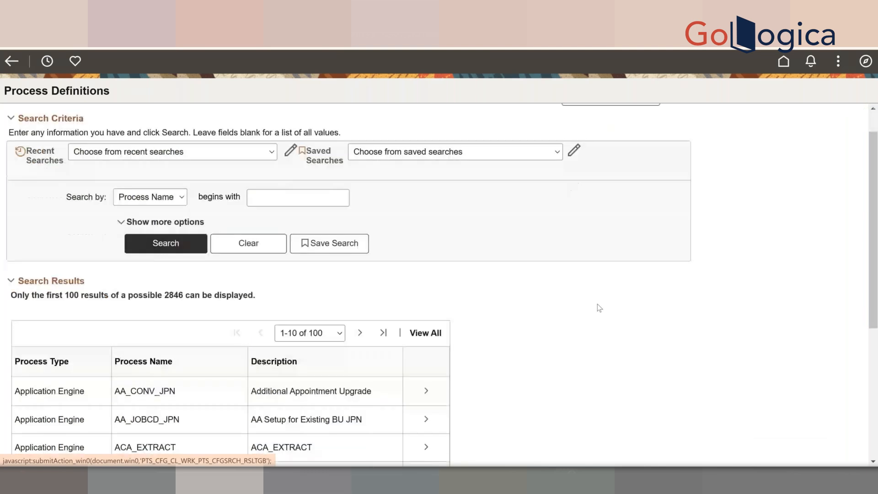
{"action": "scroll", "coordinate": [599, 307], "scroll_direction": "down", "scroll_amount": 1}
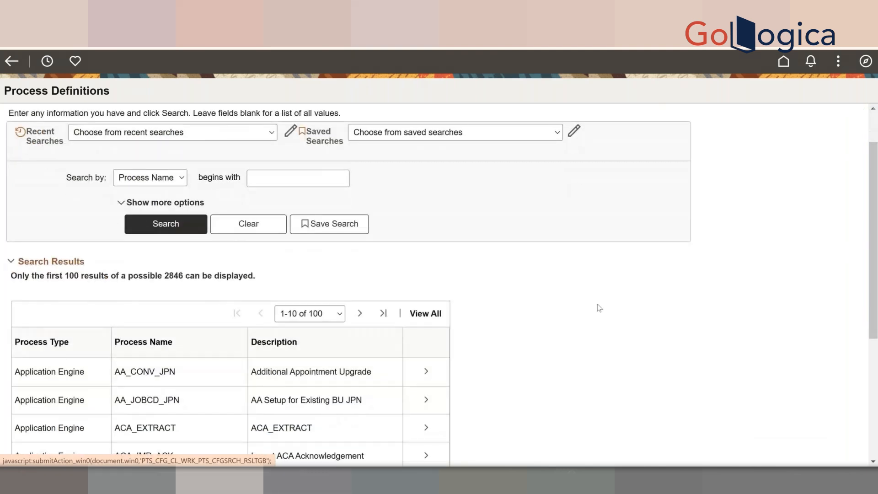
{"action": "scroll", "coordinate": [600, 307], "scroll_direction": "up", "scroll_amount": 1}
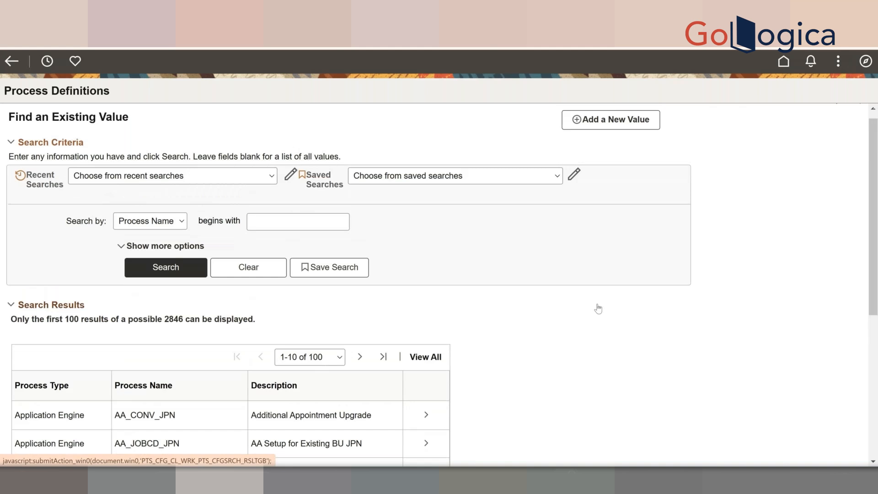
{"action": "scroll", "coordinate": [598, 309], "scroll_direction": "down", "scroll_amount": 2}
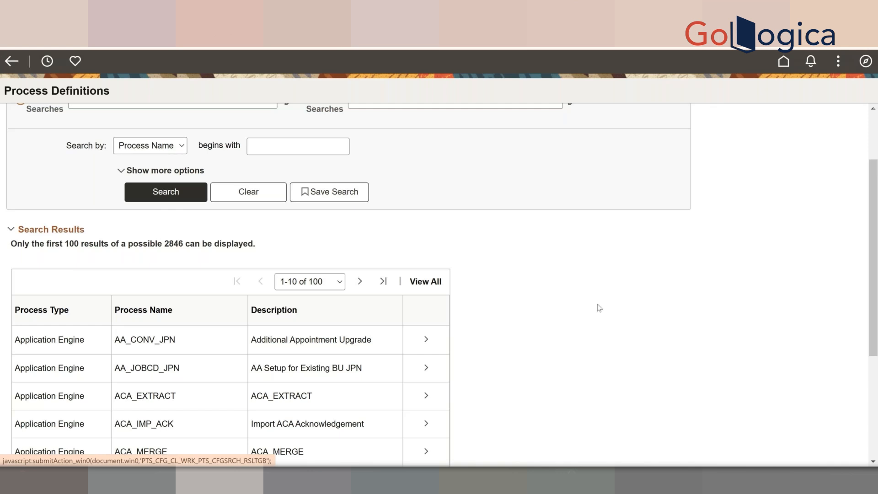
- Open AA_CONV_JPN and review its Medium priority, Default category and Informational logging settings
{"action": "left_click", "coordinate": [320, 380]}
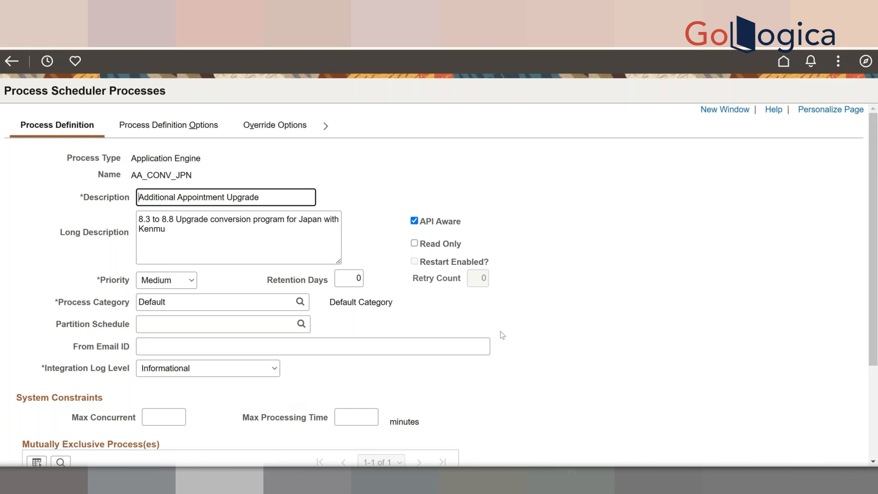
{"action": "scroll", "coordinate": [500, 331], "scroll_direction": "down", "scroll_amount": 1}
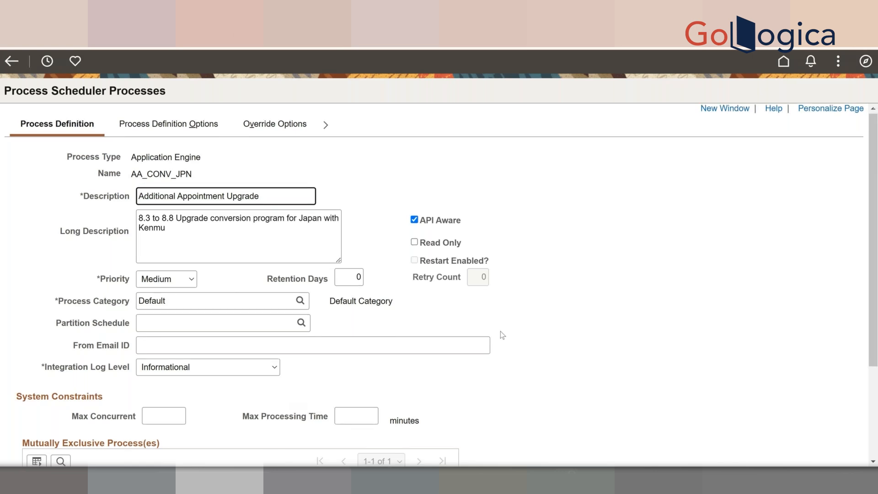
{"action": "scroll", "coordinate": [500, 331], "scroll_direction": "down", "scroll_amount": 1}
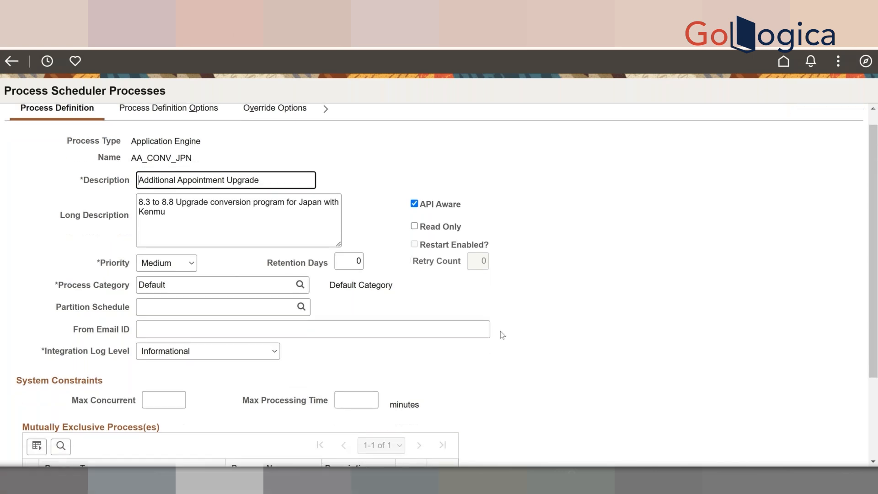
{"action": "scroll", "coordinate": [503, 335], "scroll_direction": "down", "scroll_amount": 1}
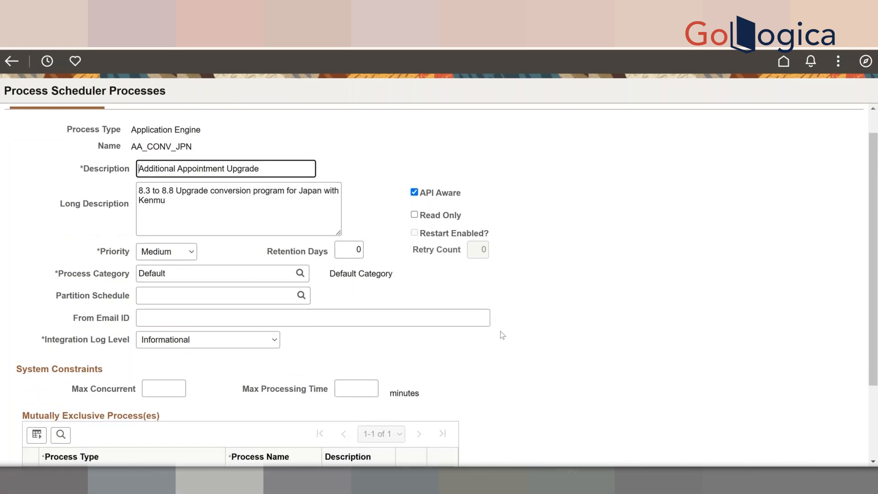
{"action": "scroll", "coordinate": [503, 335], "scroll_direction": "up", "scroll_amount": 1}
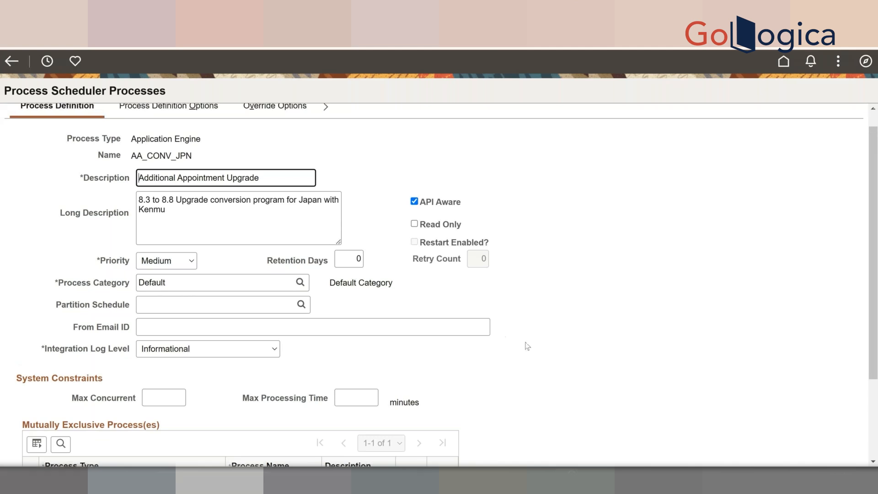
{"action": "scroll", "coordinate": [528, 346], "scroll_direction": "down", "scroll_amount": 1}
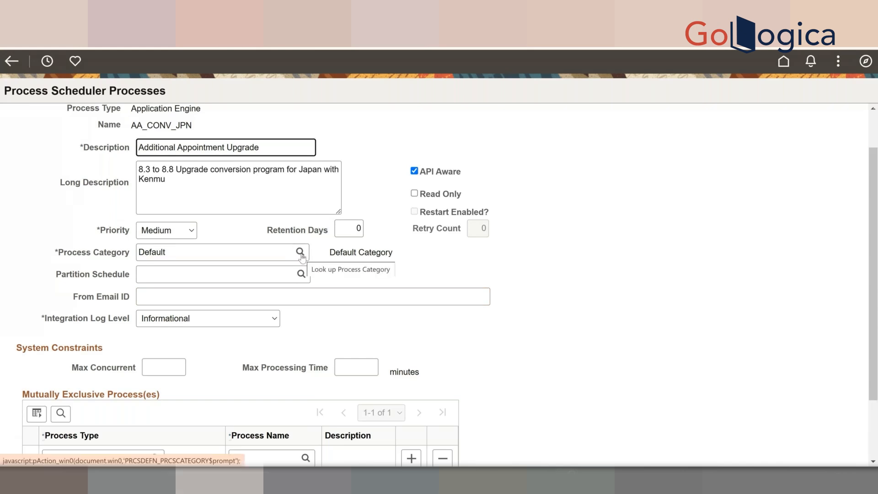
{"action": "scroll", "coordinate": [472, 329], "scroll_direction": "down", "scroll_amount": 1}
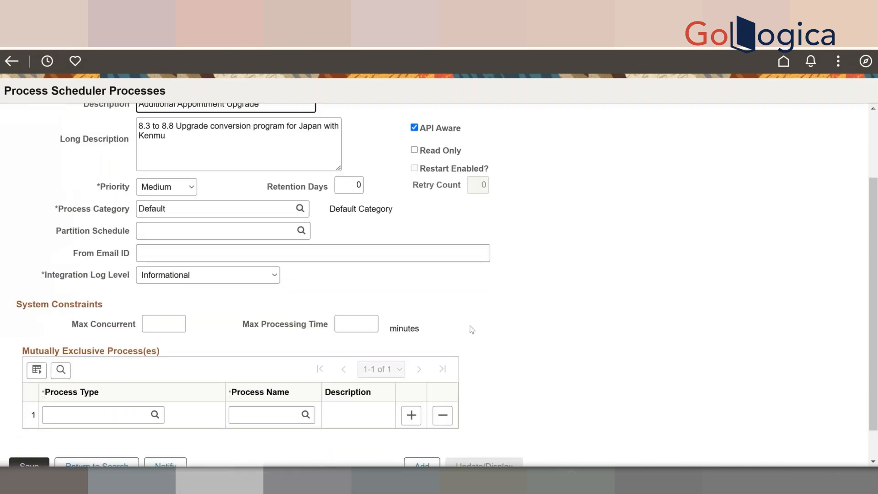
{"action": "scroll", "coordinate": [472, 329], "scroll_direction": "down", "scroll_amount": 1}
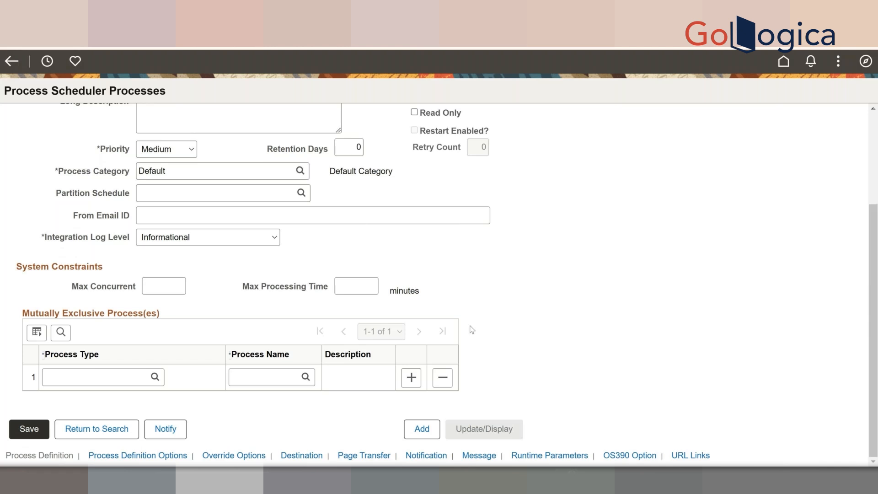
{"action": "left_click", "coordinate": [222, 212]}
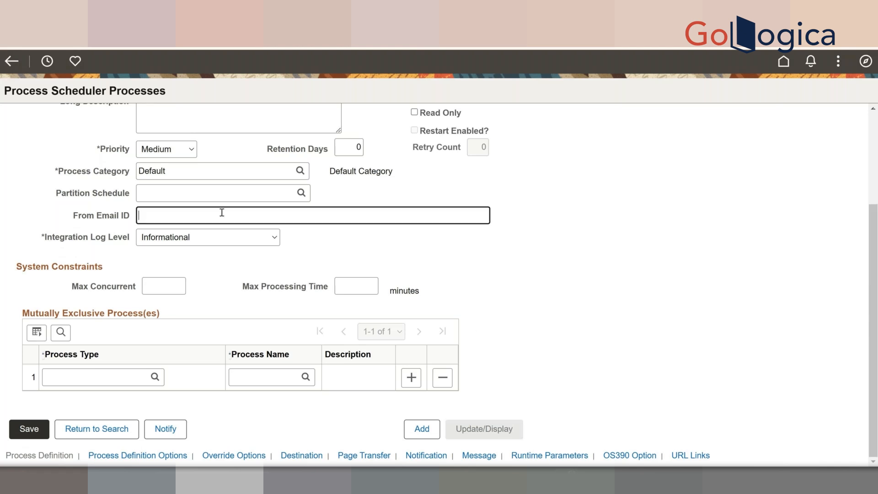
{"action": "scroll", "coordinate": [536, 281], "scroll_direction": "up", "scroll_amount": 2}
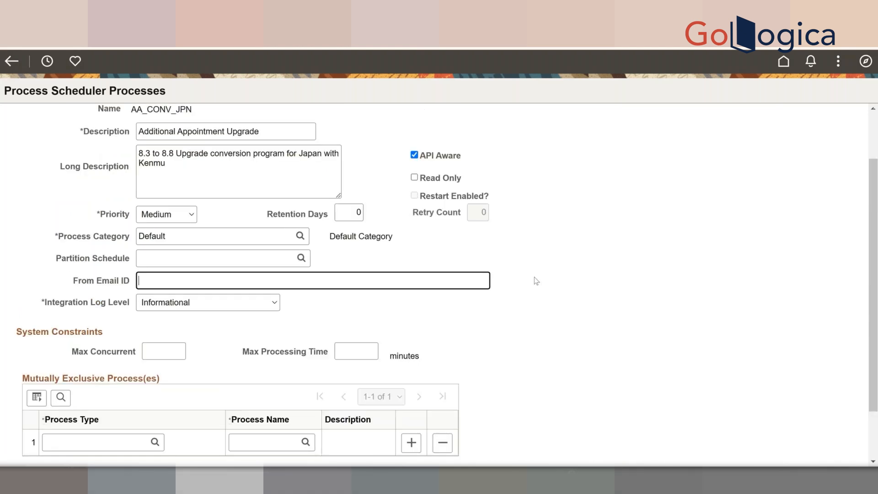
{"action": "scroll", "coordinate": [535, 281], "scroll_direction": "up", "scroll_amount": 1}
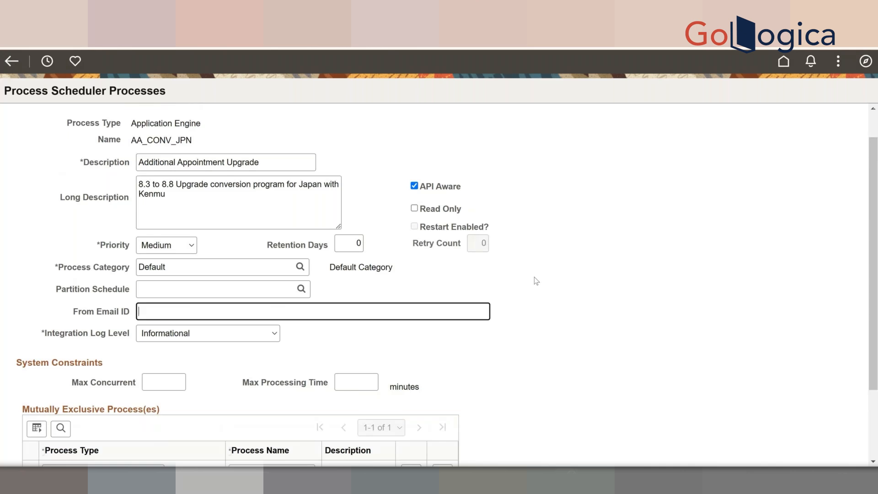
{"action": "scroll", "coordinate": [536, 280], "scroll_direction": "down", "scroll_amount": 3}
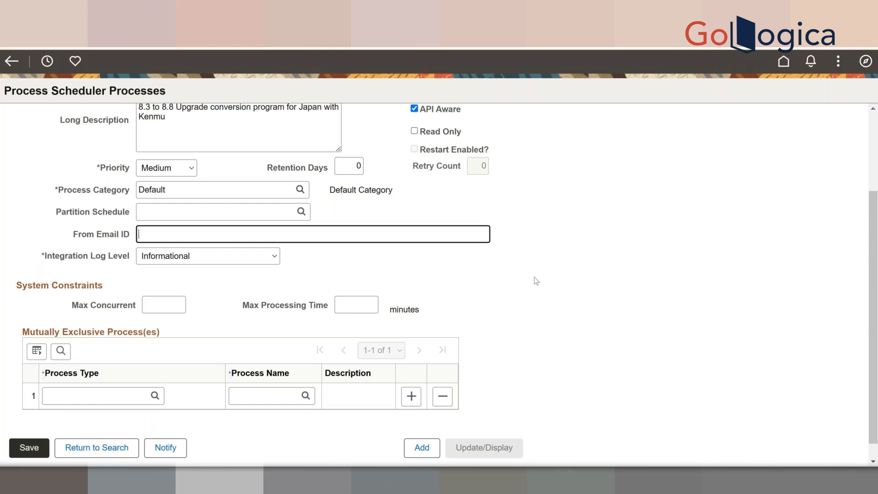
{"action": "scroll", "coordinate": [536, 281], "scroll_direction": "down", "scroll_amount": 1}
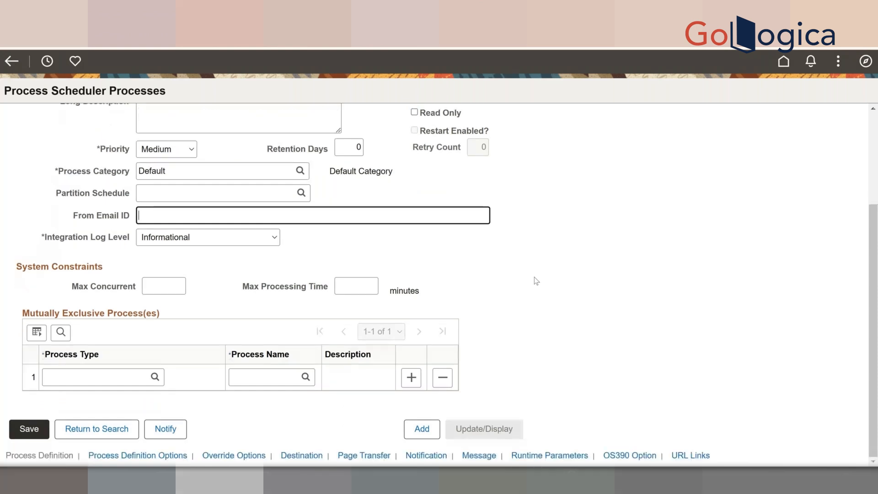
{"action": "scroll", "coordinate": [536, 281], "scroll_direction": "up", "scroll_amount": 5}
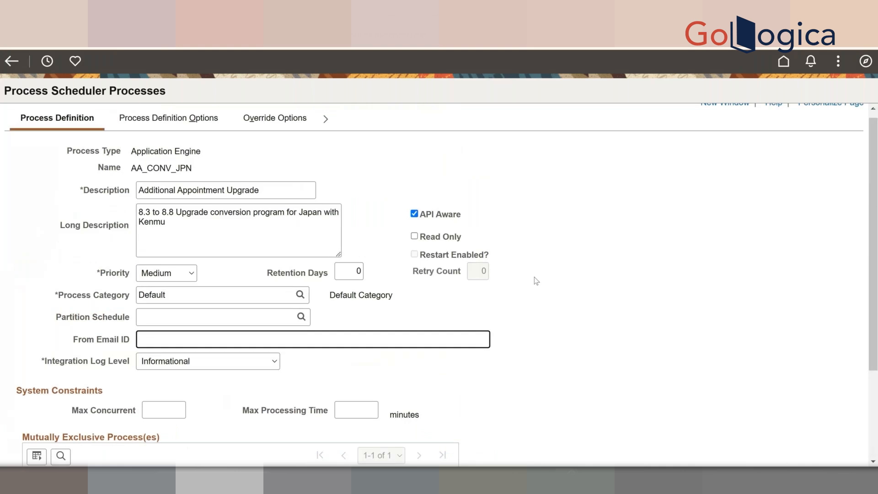
{"action": "scroll", "coordinate": [536, 280], "scroll_direction": "up", "scroll_amount": 1}
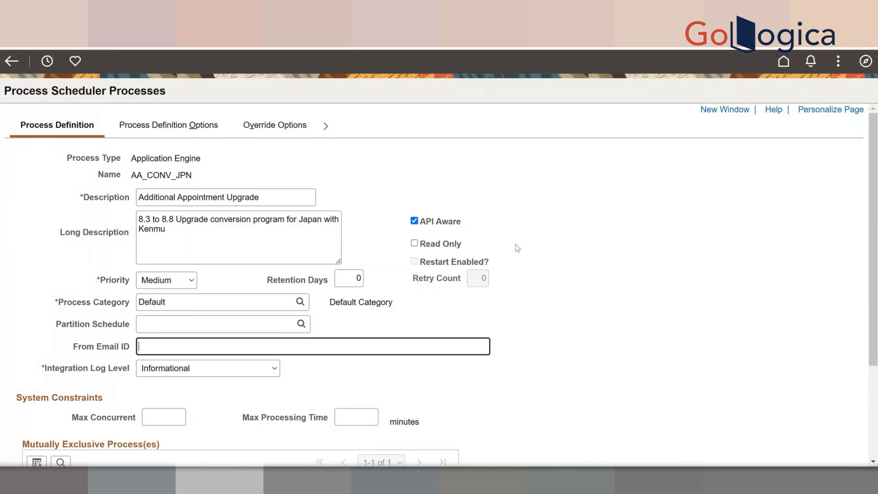
{"action": "scroll", "coordinate": [515, 245], "scroll_direction": "down", "scroll_amount": 2}
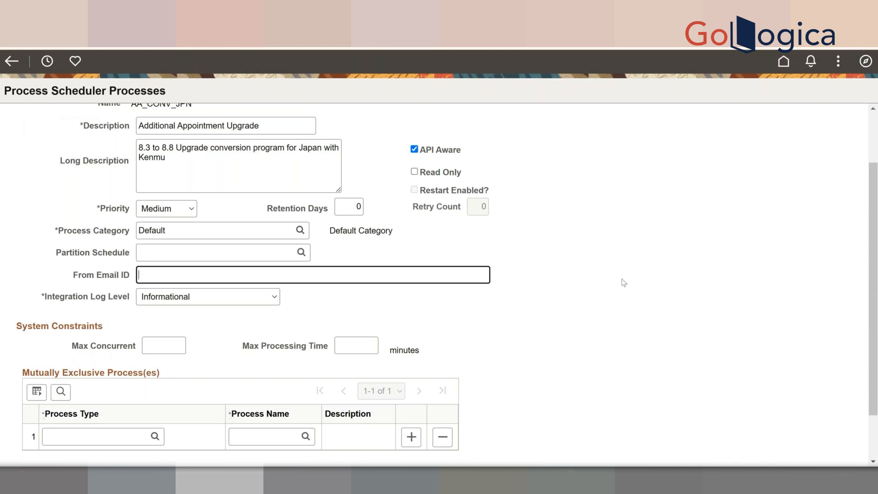
{"action": "scroll", "coordinate": [623, 282], "scroll_direction": "up", "scroll_amount": 1}
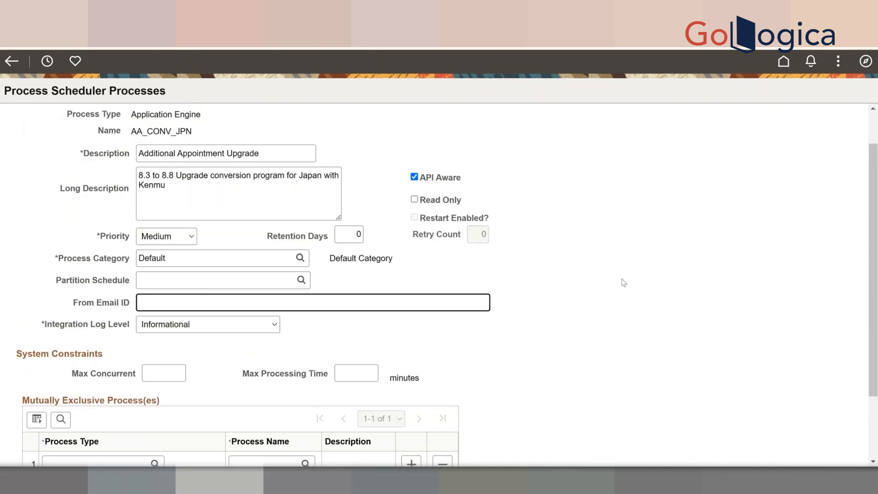
{"action": "scroll", "coordinate": [623, 282], "scroll_direction": "down", "scroll_amount": 1}
{"action": "scroll", "coordinate": [624, 283], "scroll_direction": "down", "scroll_amount": 1}
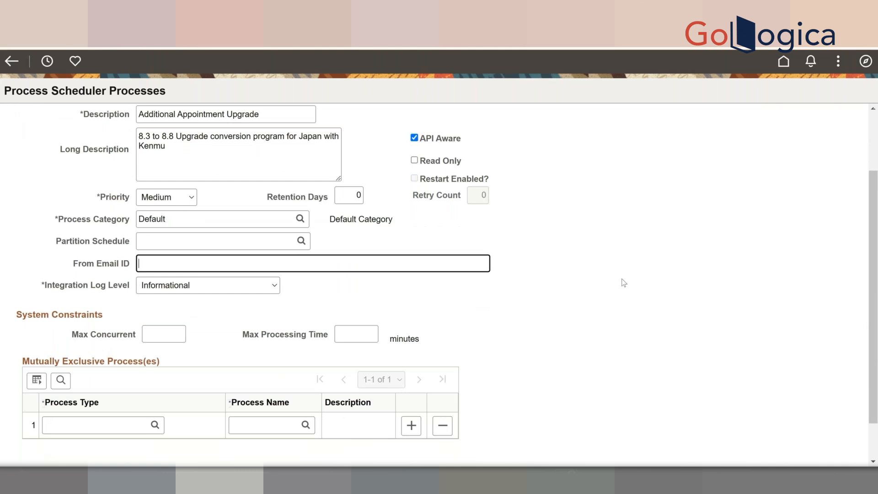
{"action": "scroll", "coordinate": [626, 260], "scroll_direction": "up", "scroll_amount": 1}
{"action": "scroll", "coordinate": [626, 260], "scroll_direction": "up", "scroll_amount": 2}
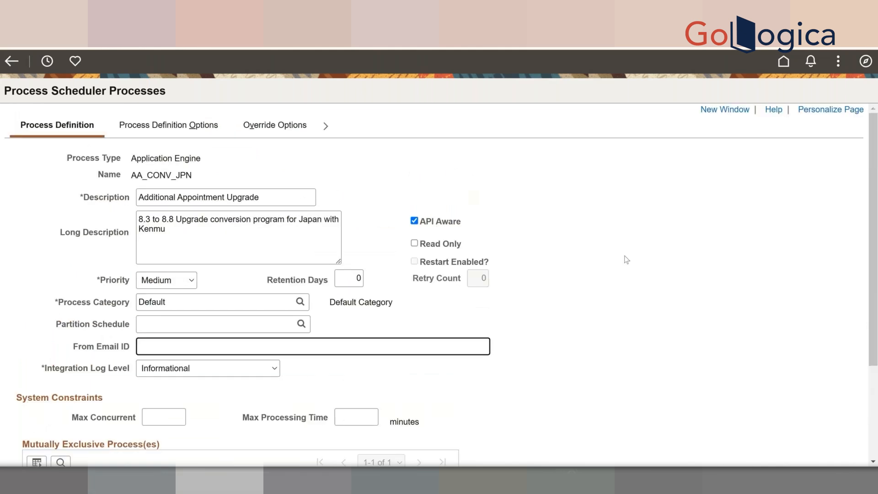
{"action": "scroll", "coordinate": [534, 317], "scroll_direction": "down", "scroll_amount": 3}
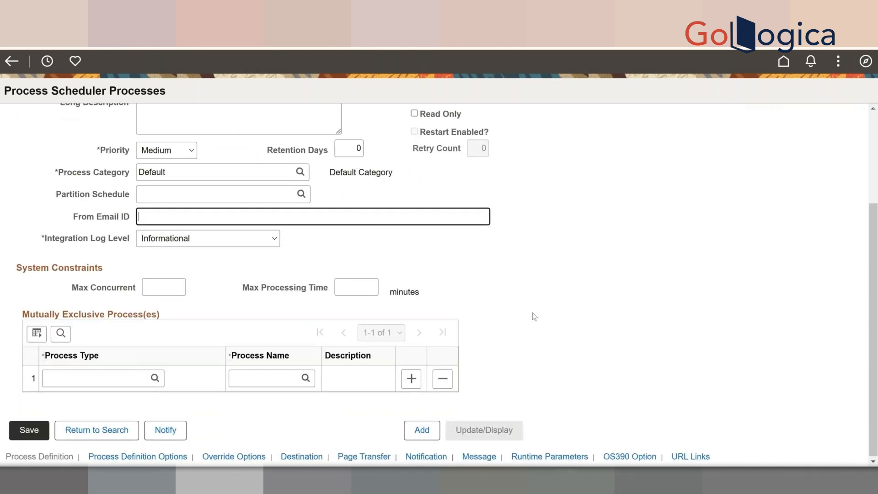
- Add the Application Engine process ACA_MERGE as a mutually exclusive process
{"action": "left_click", "coordinate": [155, 380]}
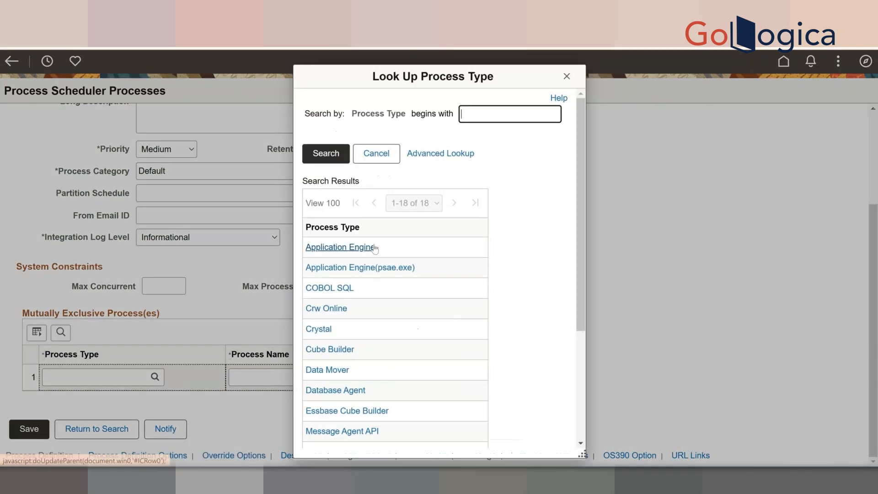
{"action": "left_click_drag", "start_coordinate": [375, 249], "coordinate": [345, 250]}
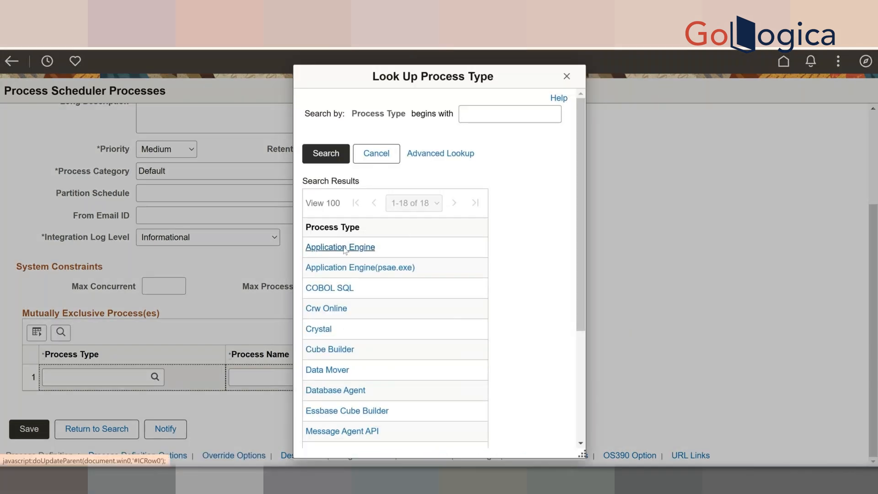
{"action": "left_click", "coordinate": [344, 248]}
{"action": "left_click", "coordinate": [306, 376]}
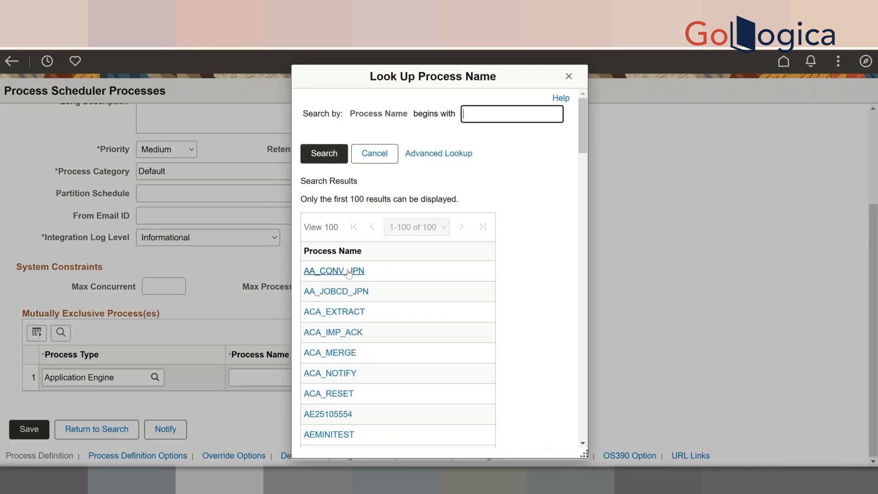
{"action": "left_click", "coordinate": [338, 348]}
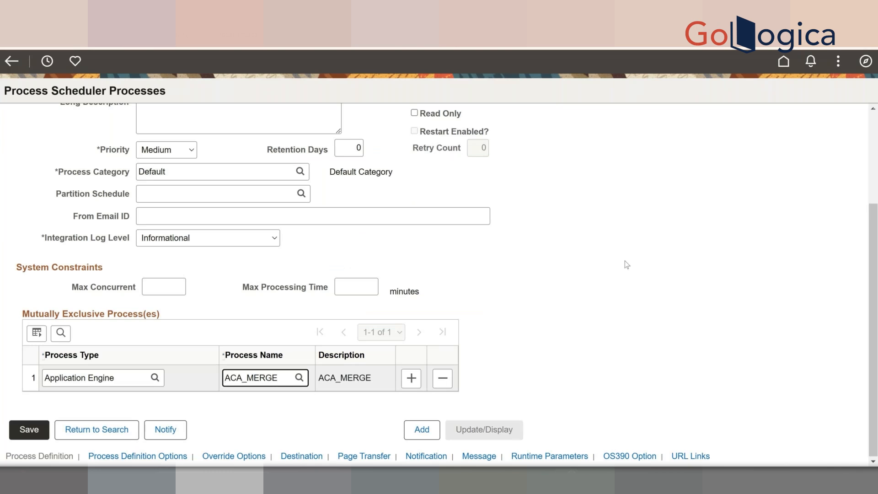
{"action": "scroll", "coordinate": [624, 264], "scroll_direction": "up", "scroll_amount": 3}
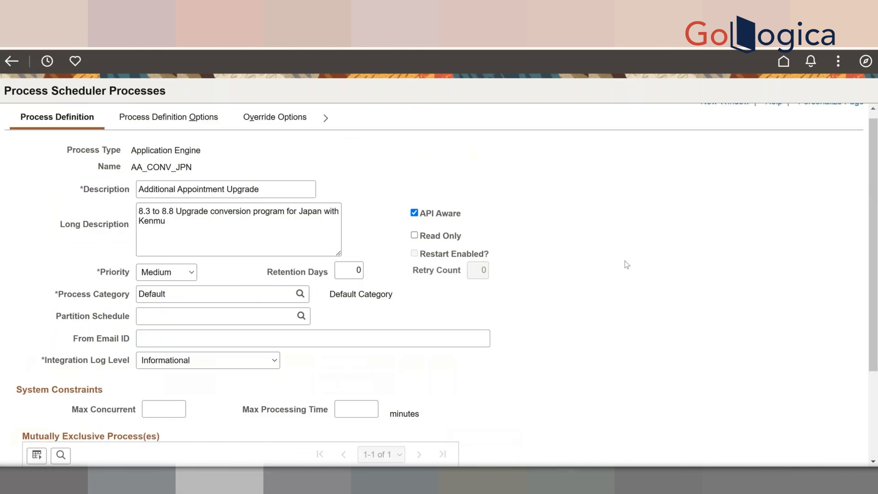
{"action": "scroll", "coordinate": [624, 261], "scroll_direction": "down", "scroll_amount": 1}
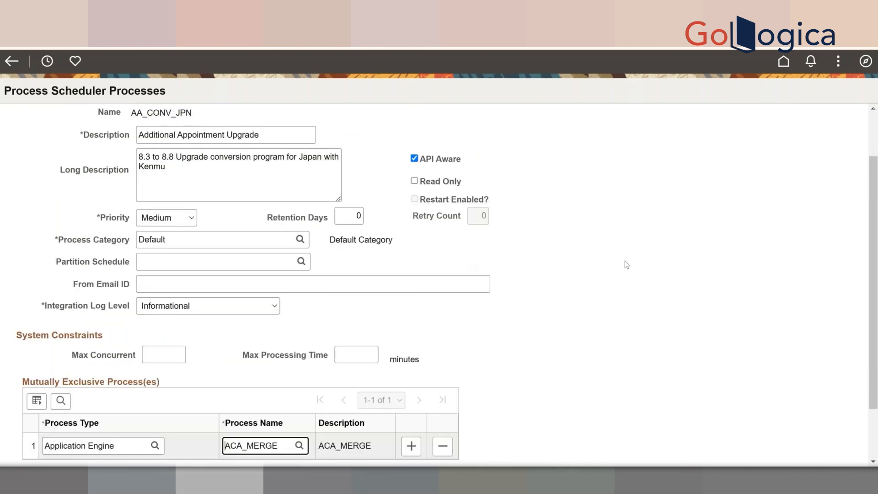
{"action": "scroll", "coordinate": [626, 264], "scroll_direction": "down", "scroll_amount": 2}
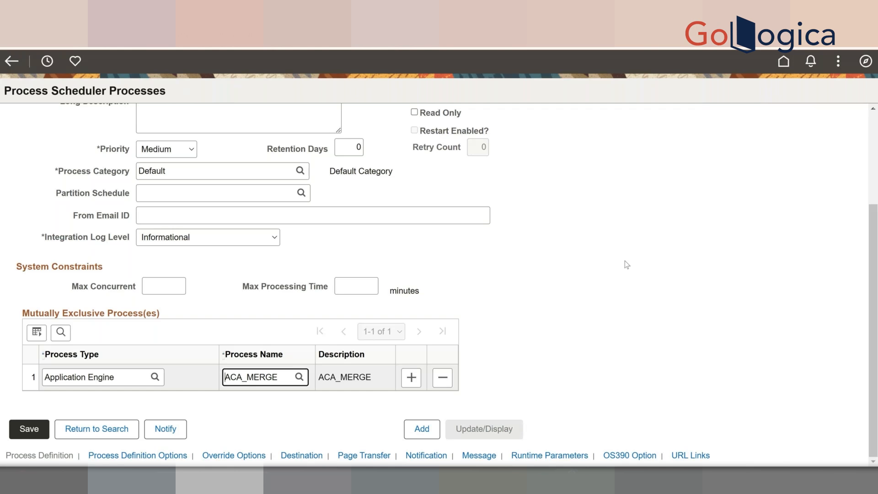
{"action": "left_click", "coordinate": [625, 260]}
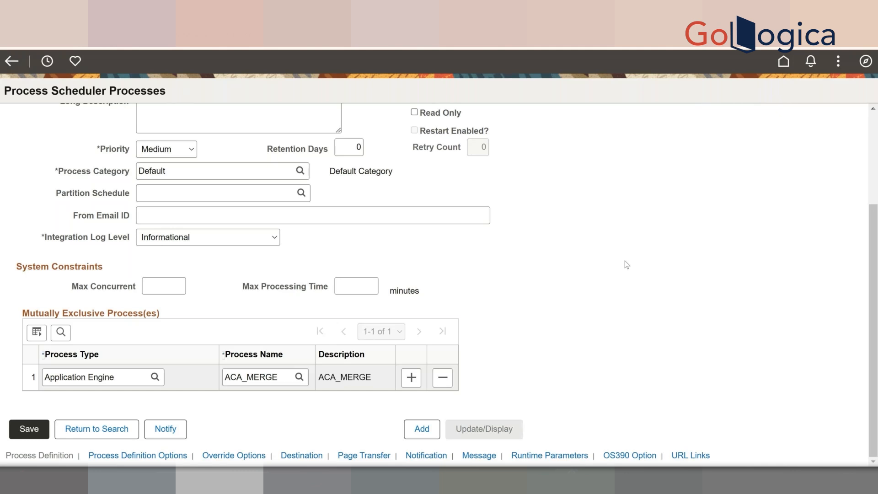
{"action": "scroll", "coordinate": [625, 261], "scroll_direction": "up", "scroll_amount": 3}
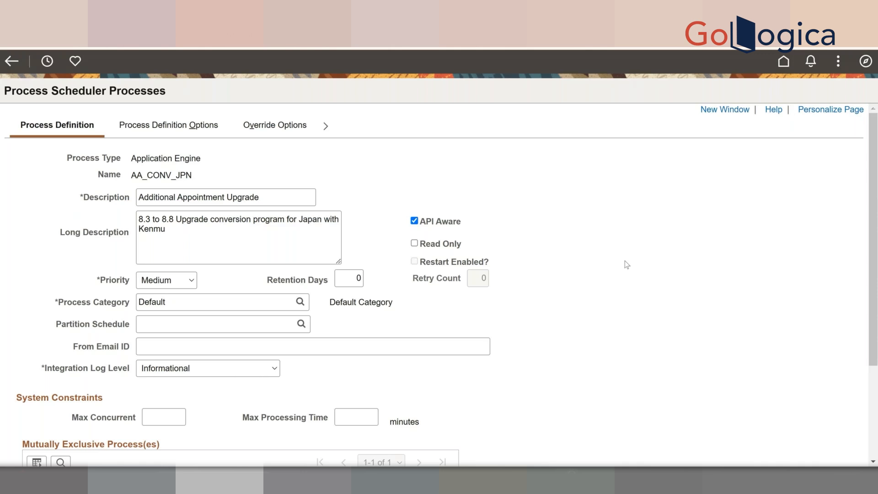
{"action": "scroll", "coordinate": [625, 265], "scroll_direction": "down", "scroll_amount": 3}
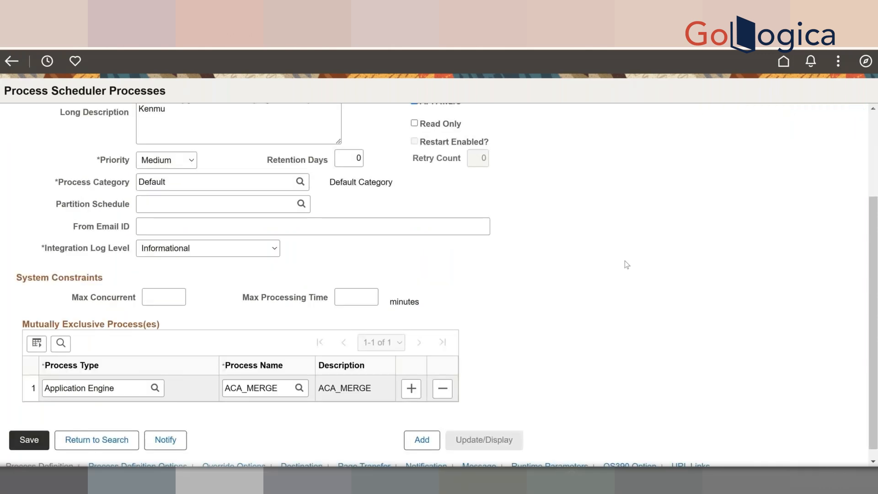
{"action": "left_click", "coordinate": [253, 389]}
{"action": "scroll", "coordinate": [498, 246], "scroll_direction": "up", "scroll_amount": 3}
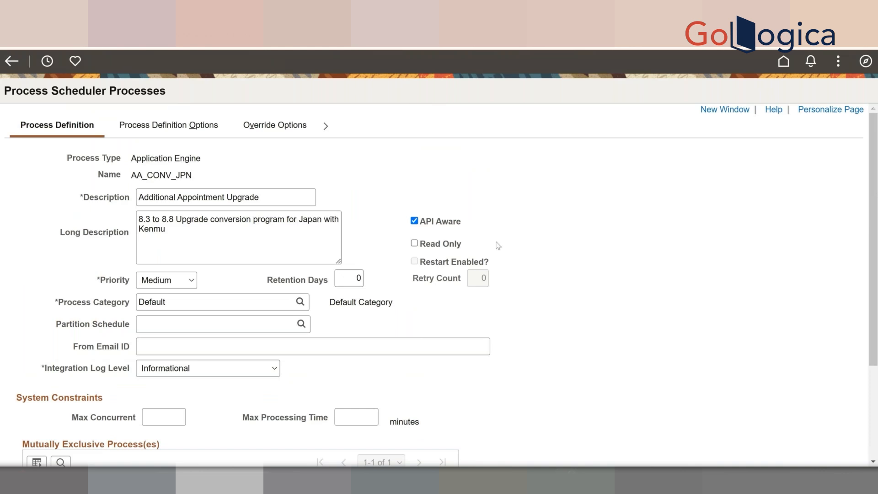
{"action": "scroll", "coordinate": [498, 245], "scroll_direction": "down", "scroll_amount": 3}
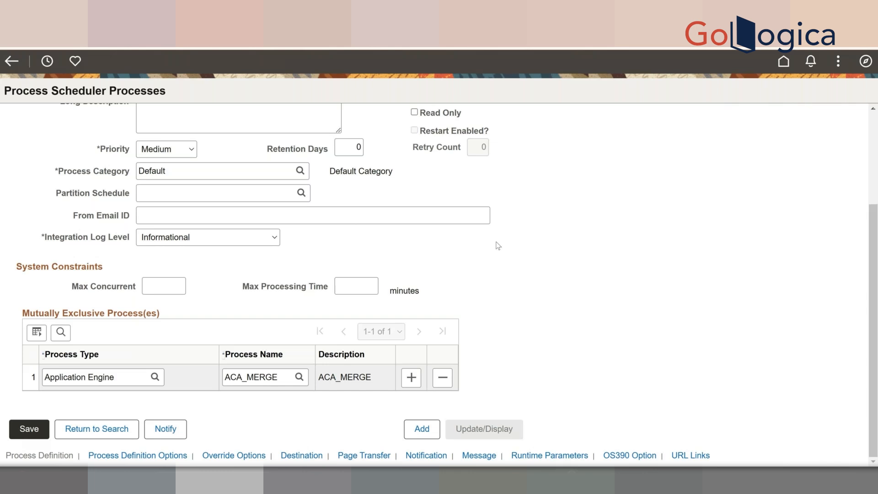
{"action": "scroll", "coordinate": [498, 246], "scroll_direction": "up", "scroll_amount": 3}
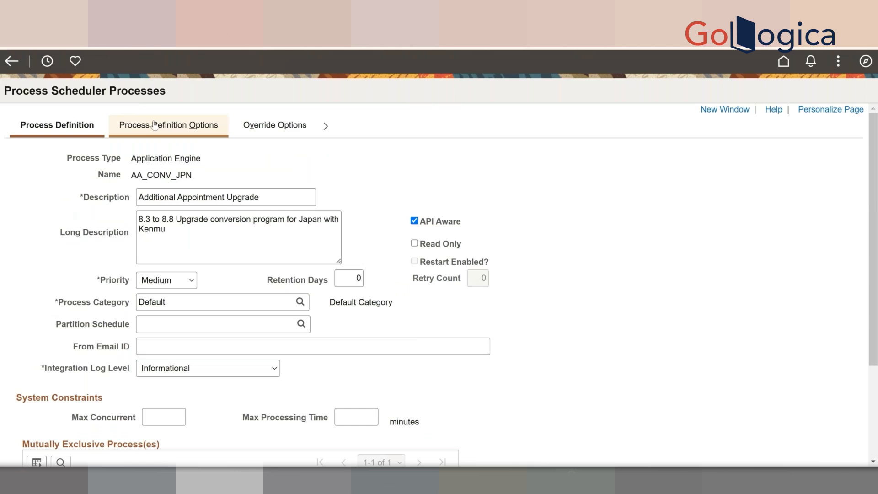
- Review AA_CONV_JPN's options: component PRCSMULTI, process group HRALL, and no server name
{"action": "left_click", "coordinate": [156, 126]}
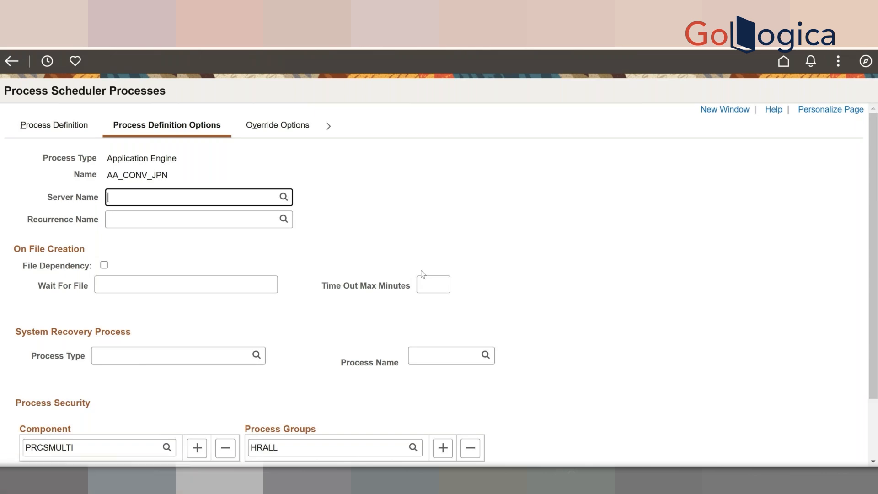
{"action": "scroll", "coordinate": [422, 273], "scroll_direction": "down", "scroll_amount": 2}
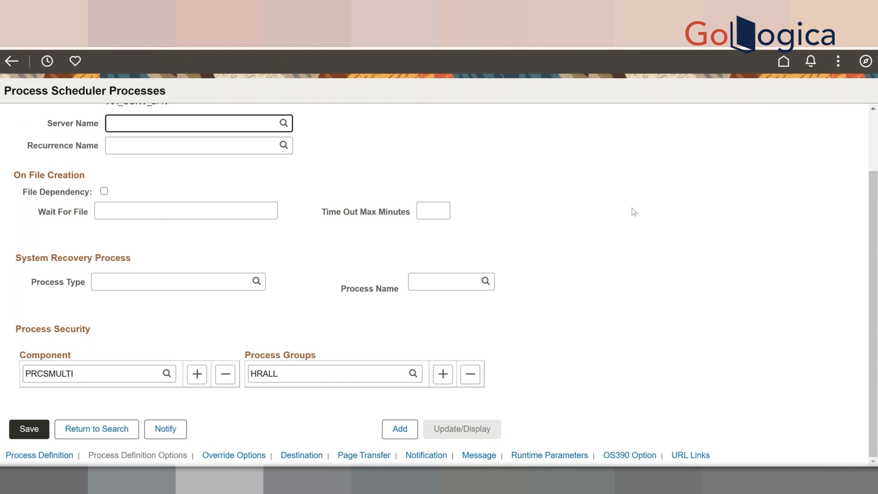
{"action": "scroll", "coordinate": [634, 212], "scroll_direction": "up", "scroll_amount": 1}
{"action": "scroll", "coordinate": [606, 211], "scroll_direction": "up", "scroll_amount": 1}
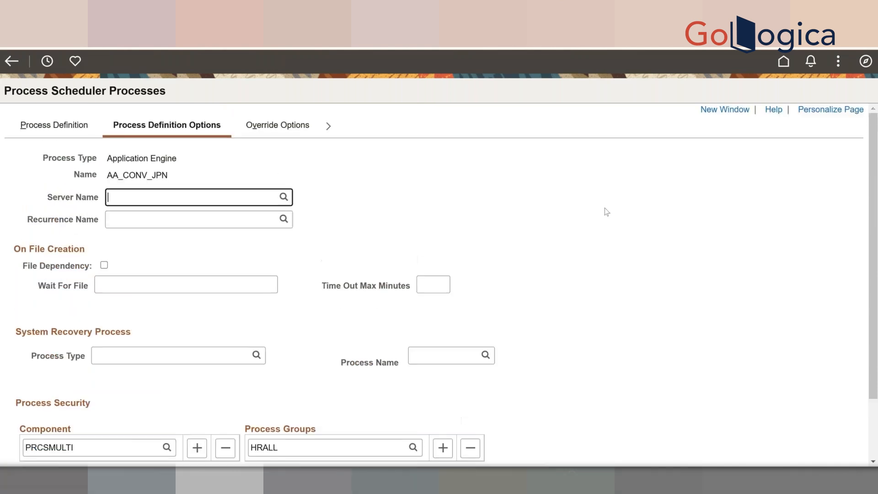
{"action": "scroll", "coordinate": [594, 226], "scroll_direction": "down", "scroll_amount": 2}
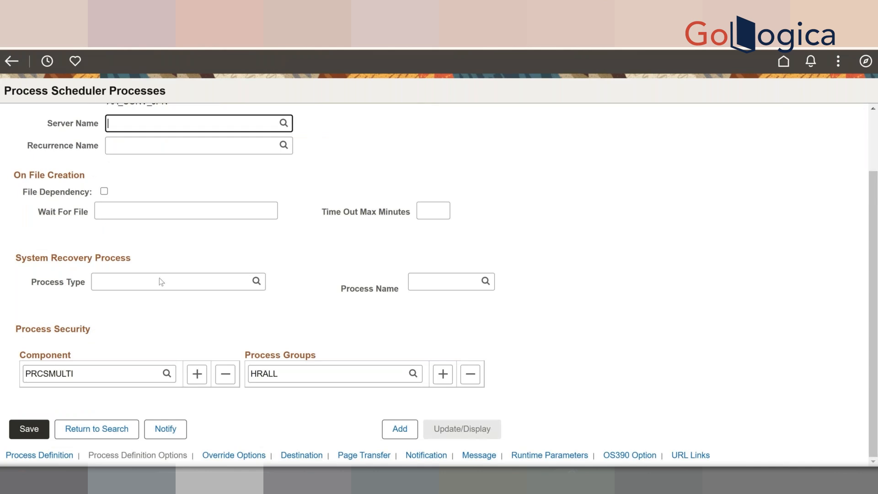
{"action": "left_click", "coordinate": [284, 123]}
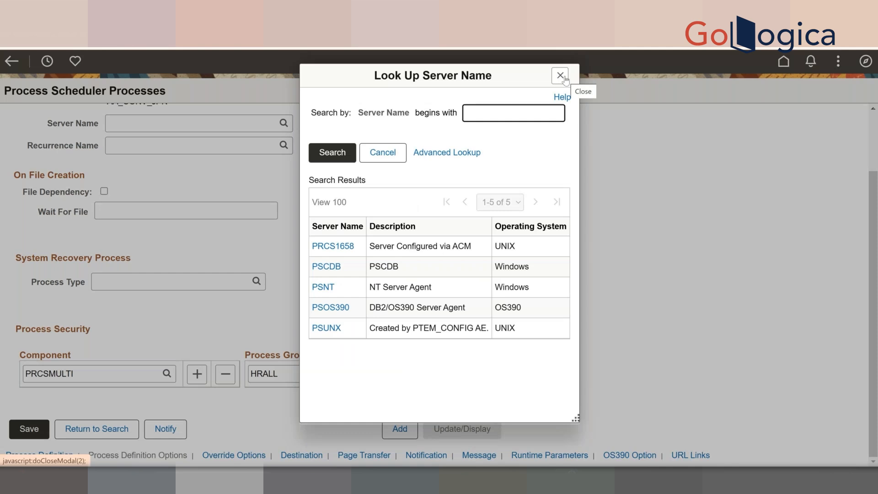
{"action": "left_click", "coordinate": [560, 76]}
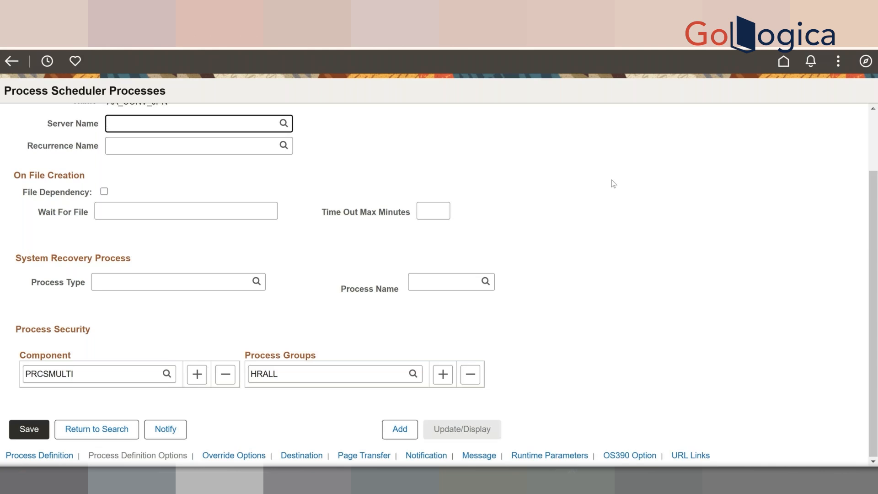
{"action": "scroll", "coordinate": [620, 132], "scroll_direction": "up", "scroll_amount": 1}
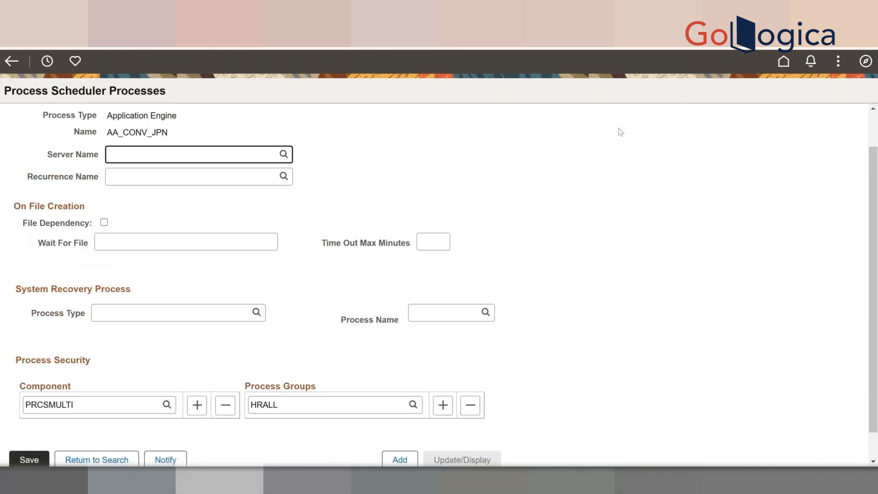
{"action": "scroll", "coordinate": [621, 132], "scroll_direction": "up", "scroll_amount": 1}
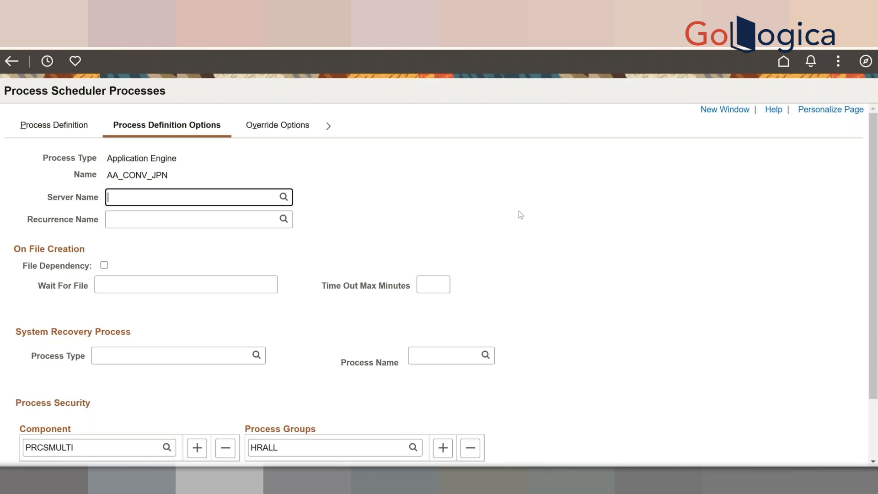
- On the Override Options tab, set the Parameter List override to Append
{"action": "left_click", "coordinate": [281, 124]}
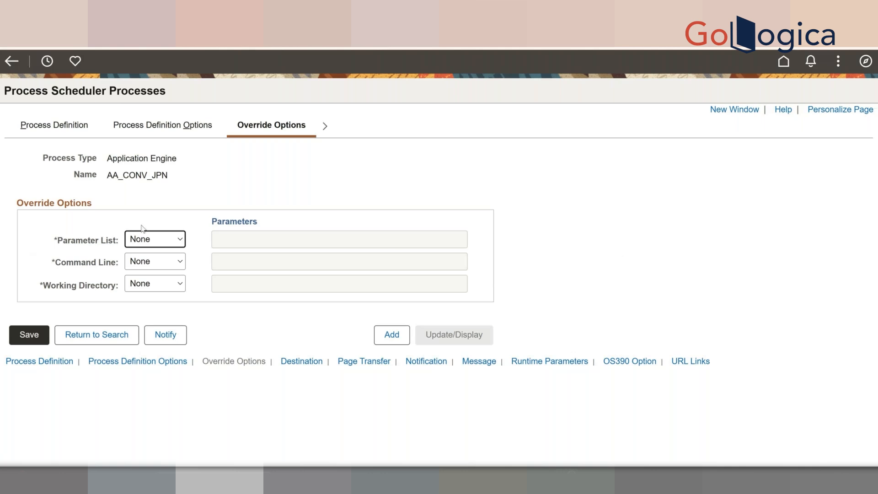
{"action": "left_click", "coordinate": [160, 240]}
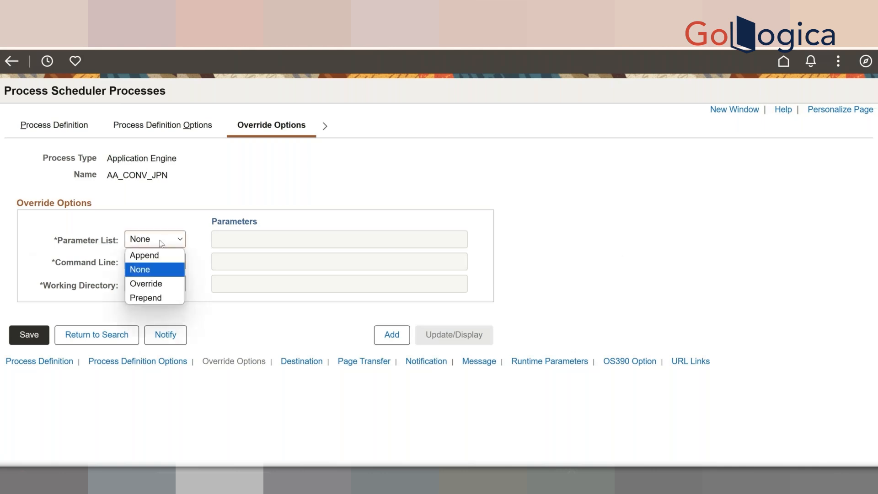
{"action": "left_click", "coordinate": [172, 253]}
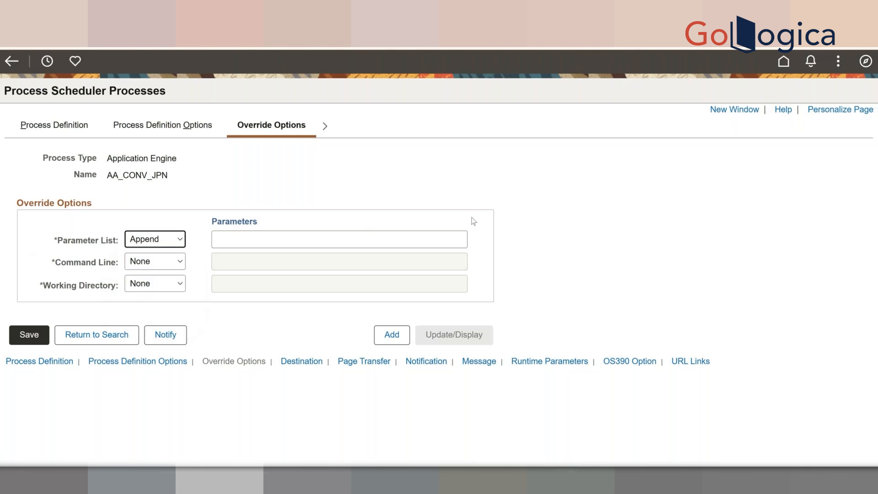
- Select the append parameters field, then reveal the later tabs from Destination through Message
{"action": "left_click", "coordinate": [409, 245]}
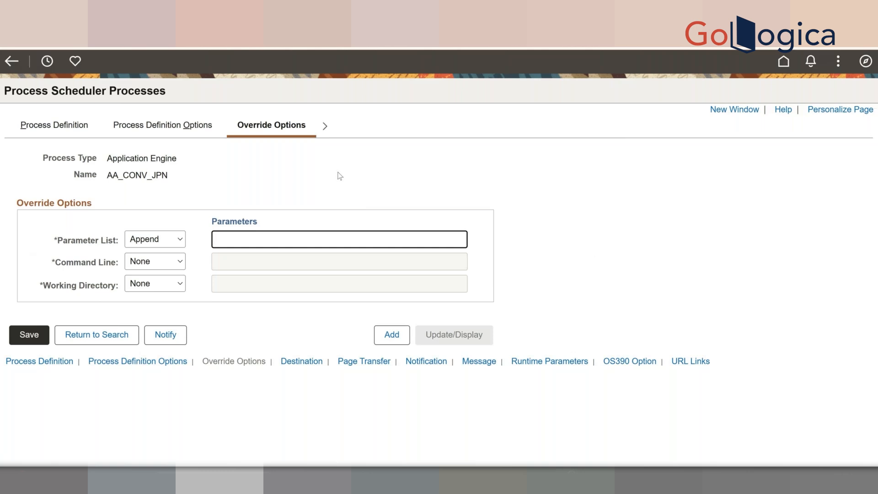
{"action": "left_click", "coordinate": [325, 126]}
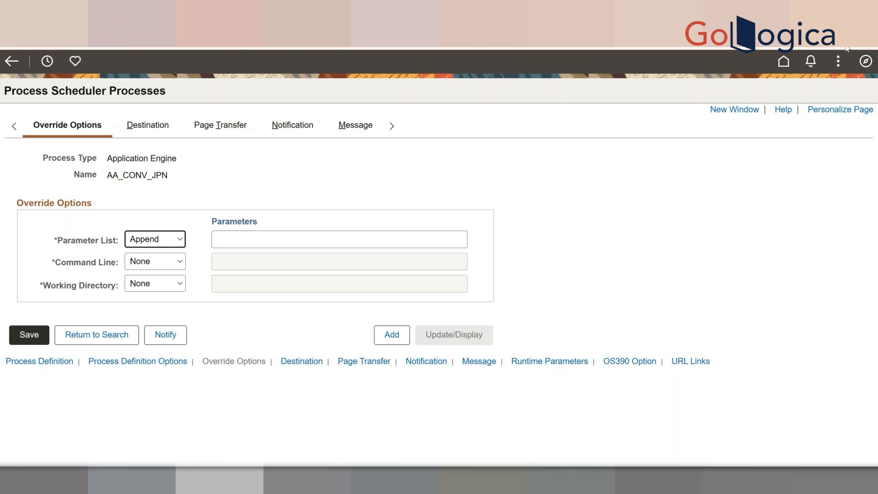
- Go to PeopleTools > Process Scheduler > Process Scheduler Jobs, discarding the unsaved AA_CONV_JPN edits
{"action": "left_click", "coordinate": [870, 66]}
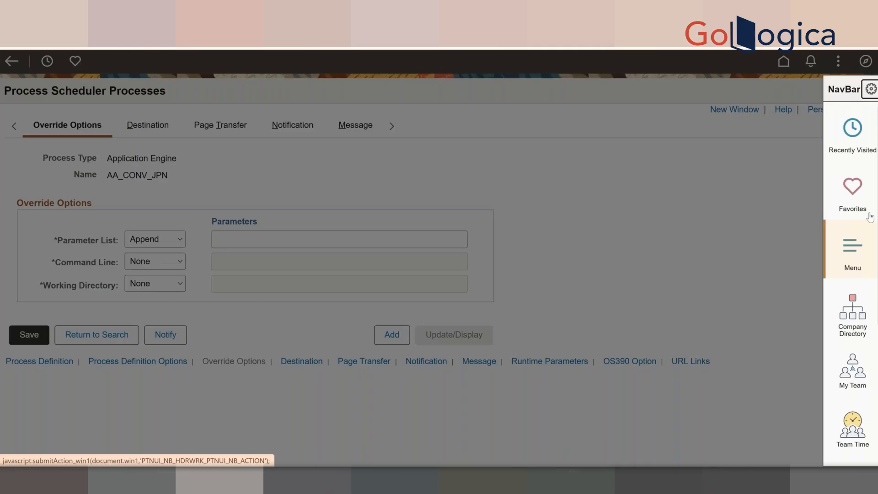
{"action": "left_click", "coordinate": [857, 270]}
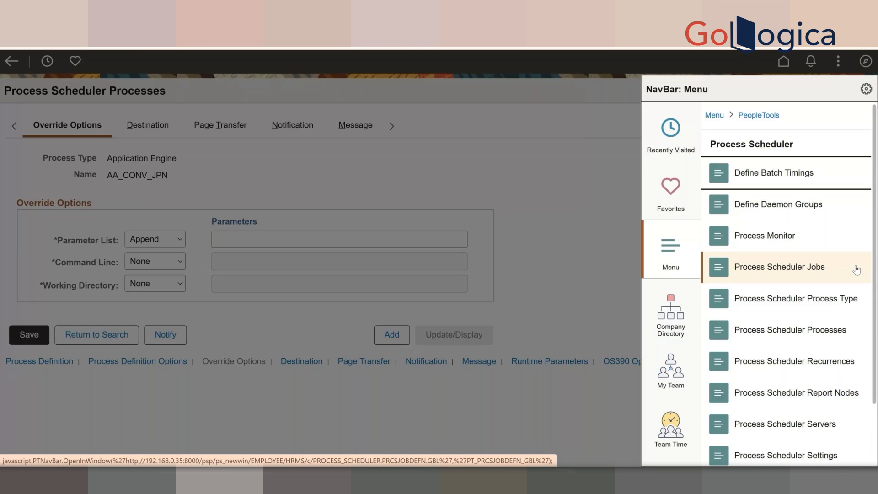
{"action": "left_click", "coordinate": [785, 276]}
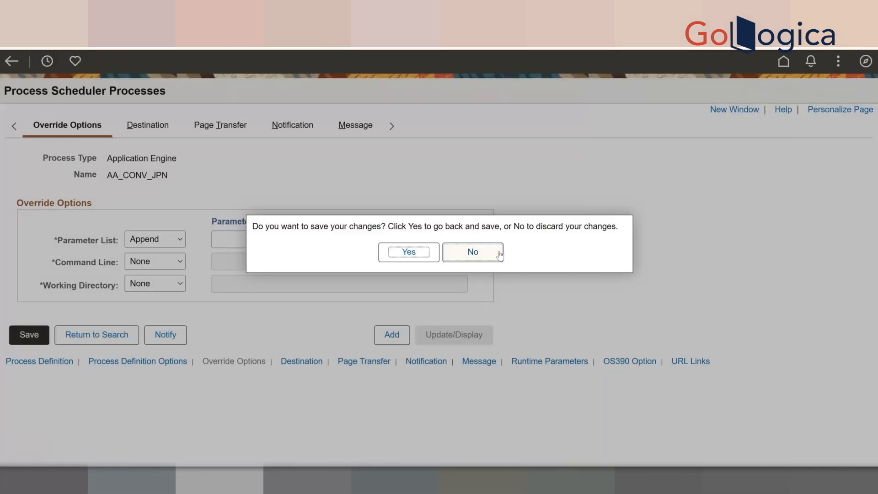
{"action": "left_click", "coordinate": [499, 256]}
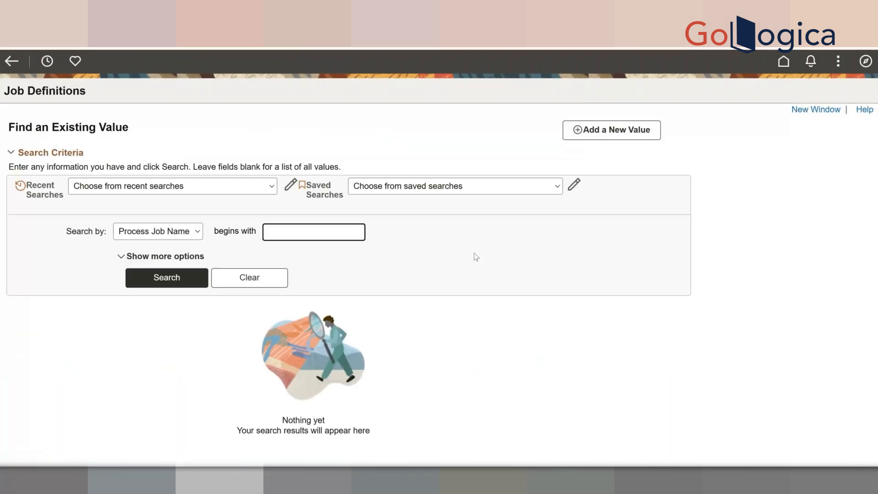
- List all job definitions, open 3CBL, and scroll through its three PTPDBTST process rows
{"action": "left_click", "coordinate": [162, 286]}
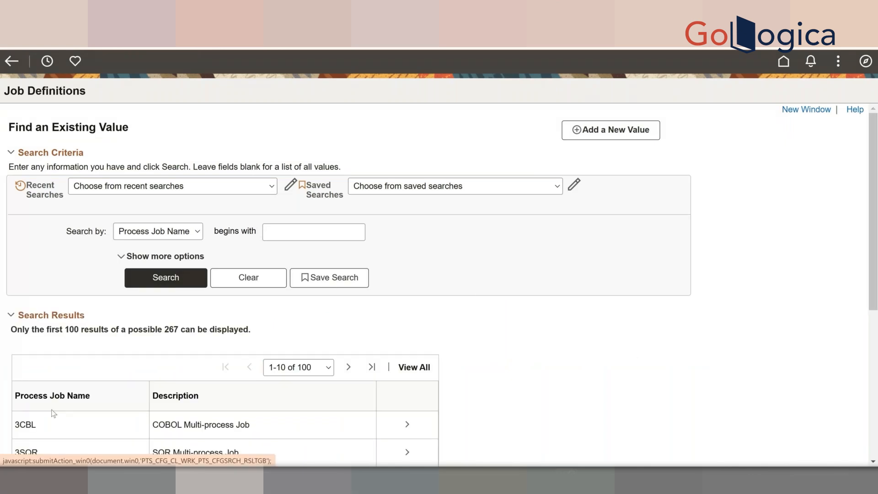
{"action": "left_click", "coordinate": [400, 430]}
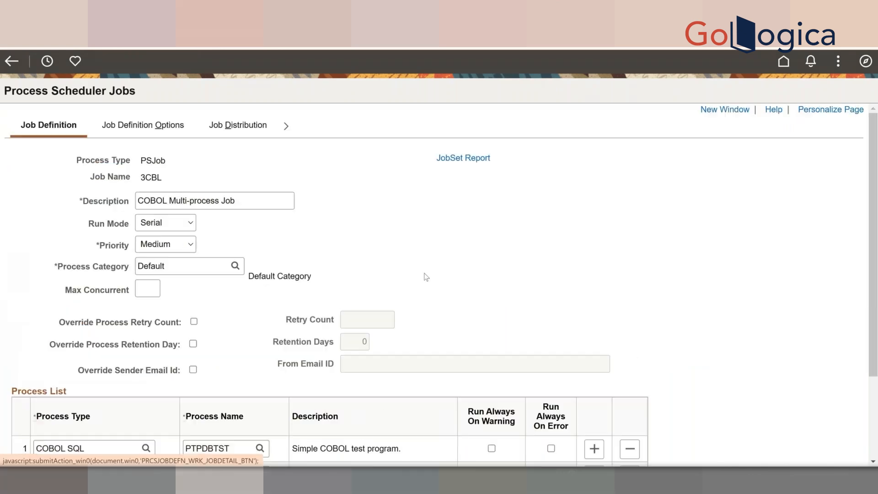
{"action": "scroll", "coordinate": [425, 276], "scroll_direction": "down", "scroll_amount": 1}
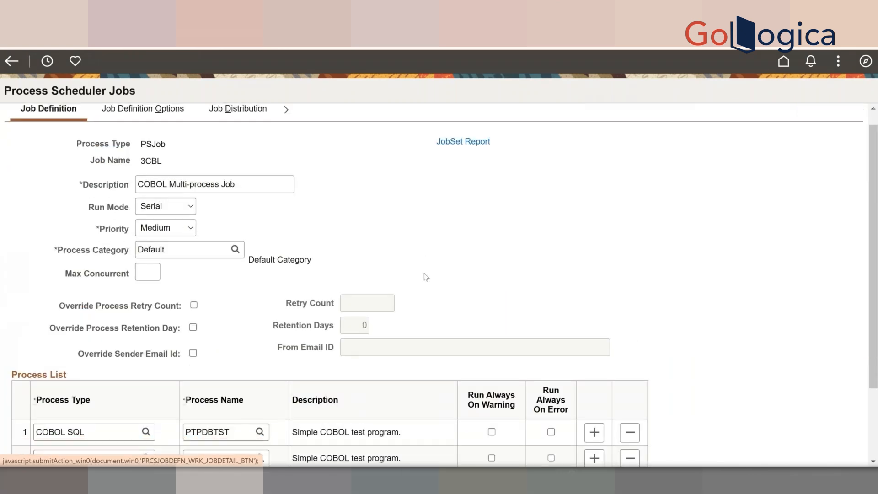
{"action": "scroll", "coordinate": [426, 277], "scroll_direction": "down", "scroll_amount": 3}
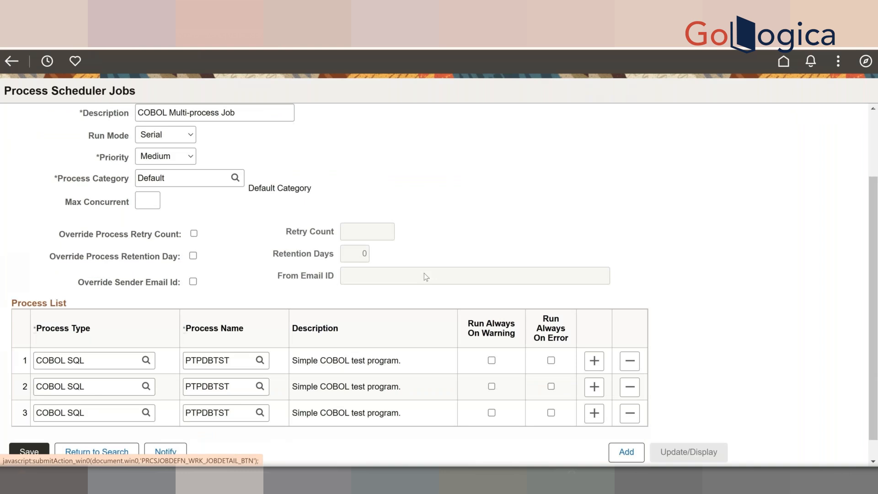
{"action": "scroll", "coordinate": [424, 272], "scroll_direction": "up", "scroll_amount": 4}
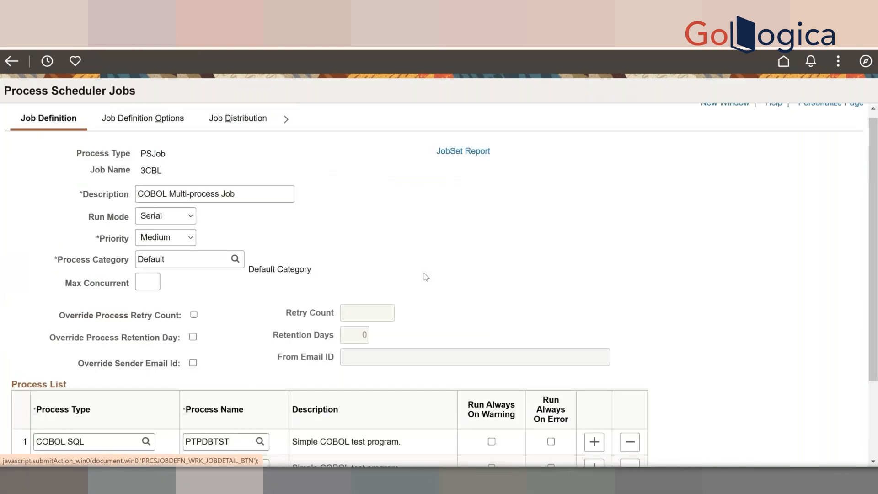
{"action": "scroll", "coordinate": [424, 277], "scroll_direction": "down", "scroll_amount": 1}
{"action": "scroll", "coordinate": [424, 273], "scroll_direction": "down", "scroll_amount": 3}
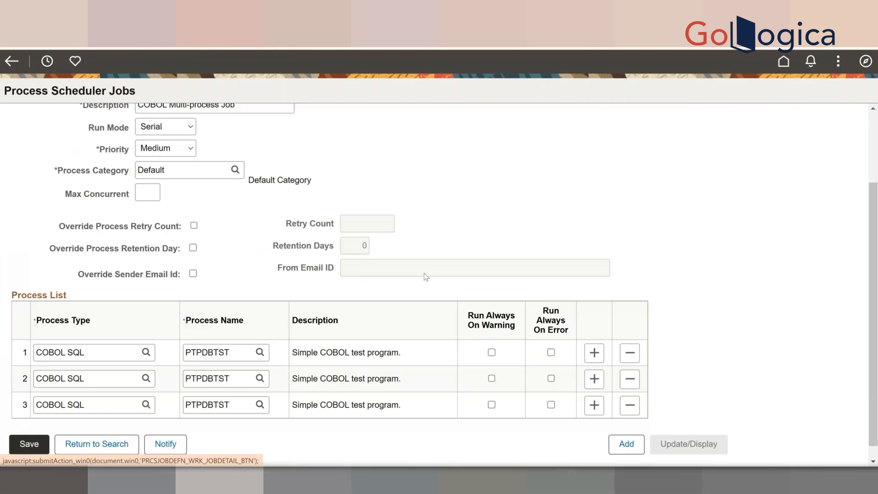
{"action": "scroll", "coordinate": [423, 277], "scroll_direction": "up", "scroll_amount": 1}
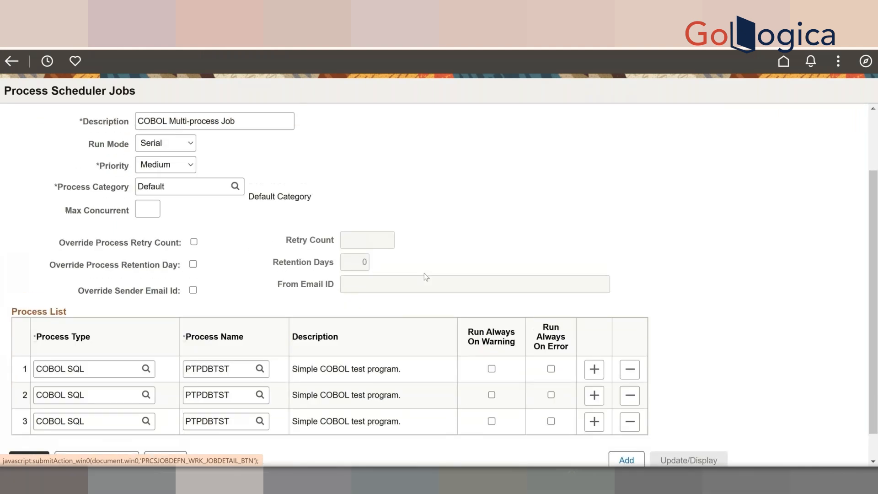
{"action": "scroll", "coordinate": [424, 274], "scroll_direction": "up", "scroll_amount": 4}
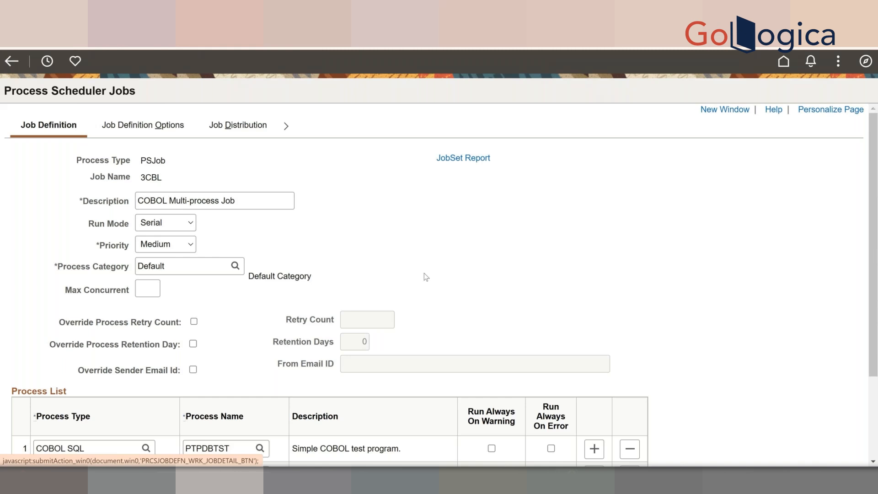
- Review 3CBL's Job Definition Options and Job Distribution tabs, checking ID Type choices without selecting one
{"action": "left_click", "coordinate": [148, 131]}
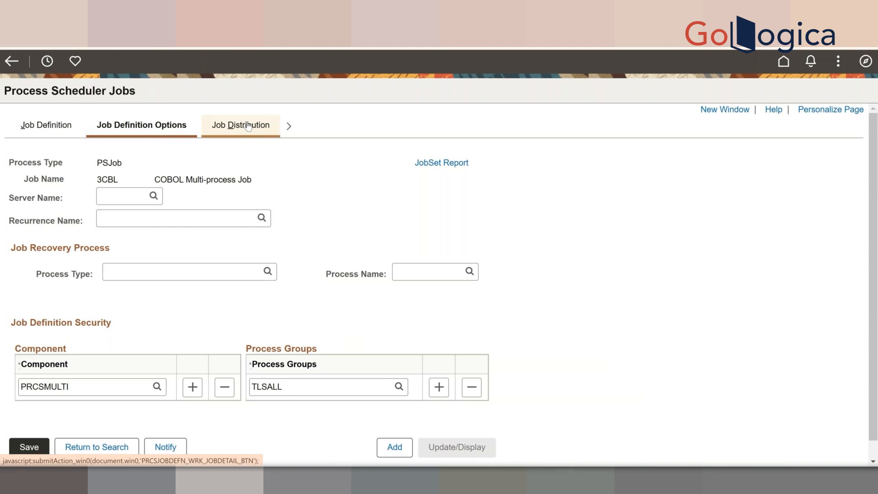
{"action": "left_click", "coordinate": [248, 126]}
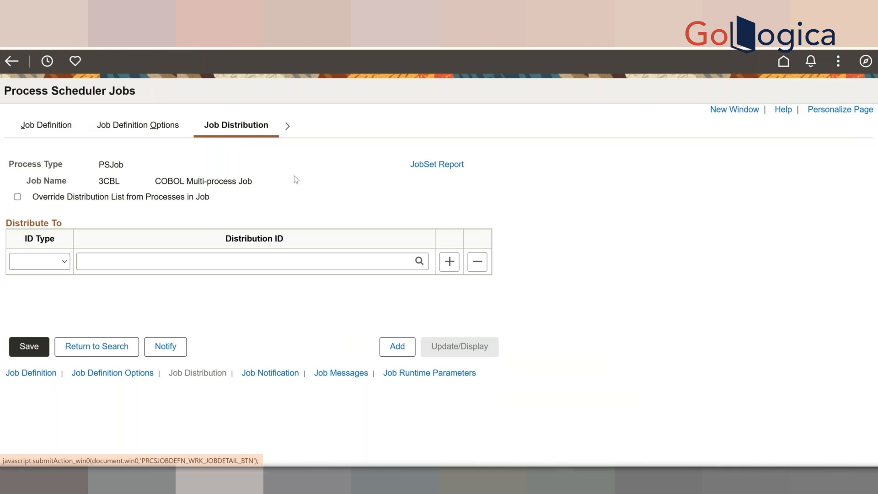
{"action": "left_click", "coordinate": [64, 261]}
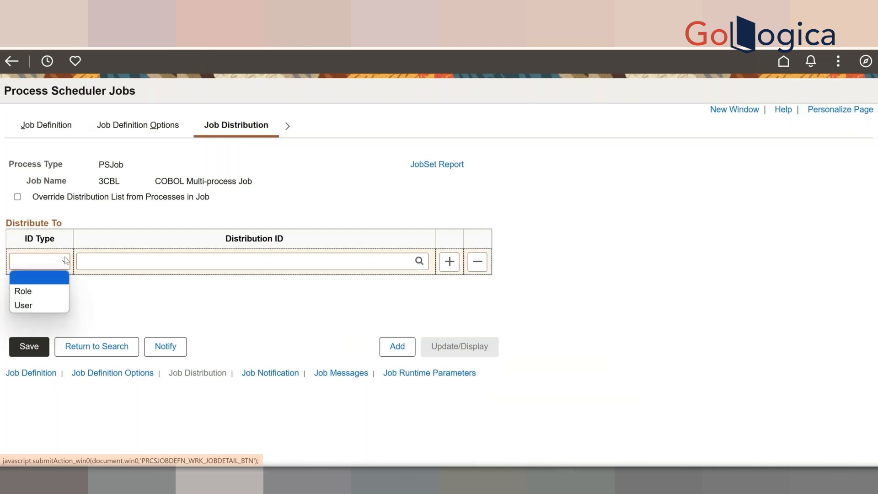
{"action": "left_click", "coordinate": [383, 184]}
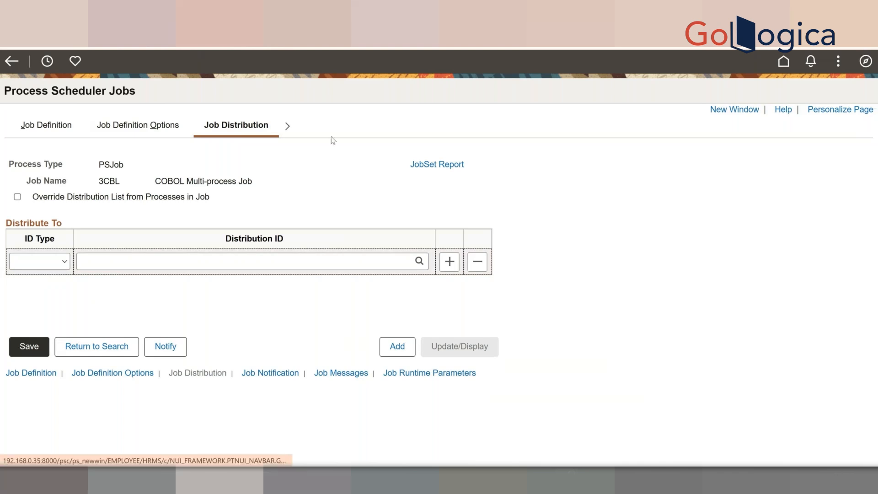
- Go to Process Scheduler Recurrences through the NavBar PeopleTools menu
{"action": "left_click", "coordinate": [865, 64]}
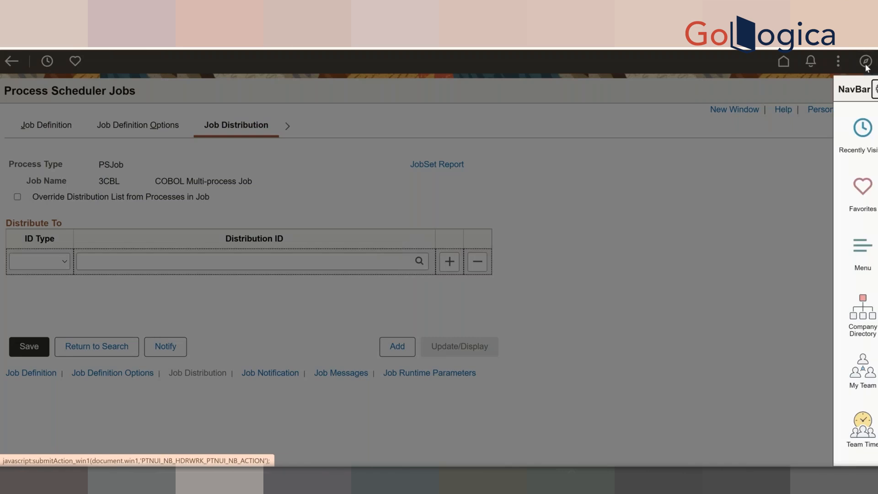
{"action": "left_click", "coordinate": [856, 248]}
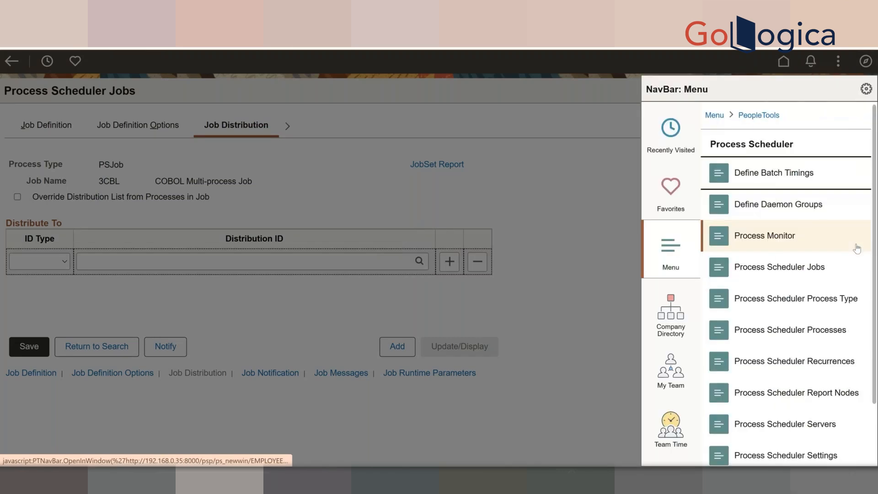
{"action": "left_click", "coordinate": [795, 364]}
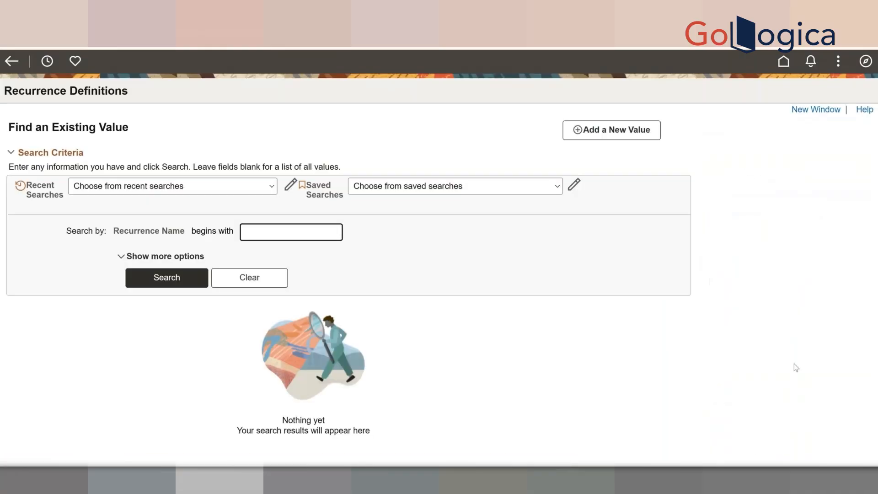
- Search all recurrence definitions and open the Daily recurrence
{"action": "left_click", "coordinate": [176, 281]}
{"action": "left_click", "coordinate": [178, 284]}
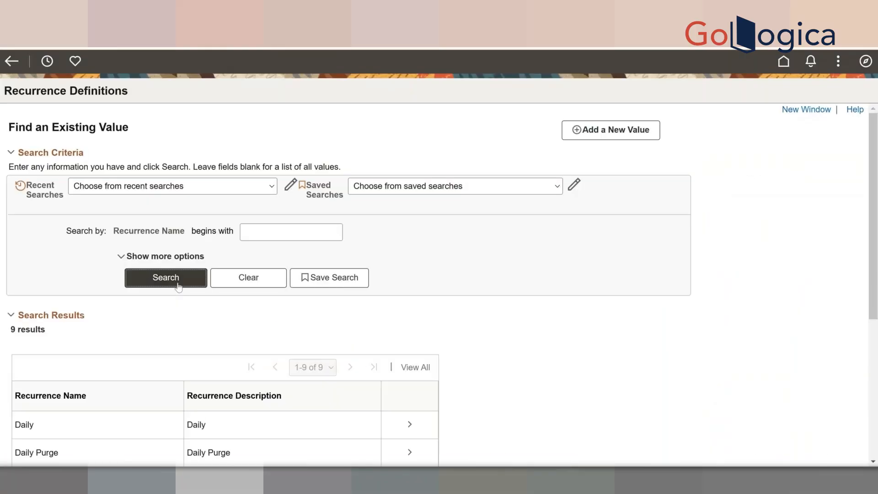
{"action": "left_click", "coordinate": [227, 426]}
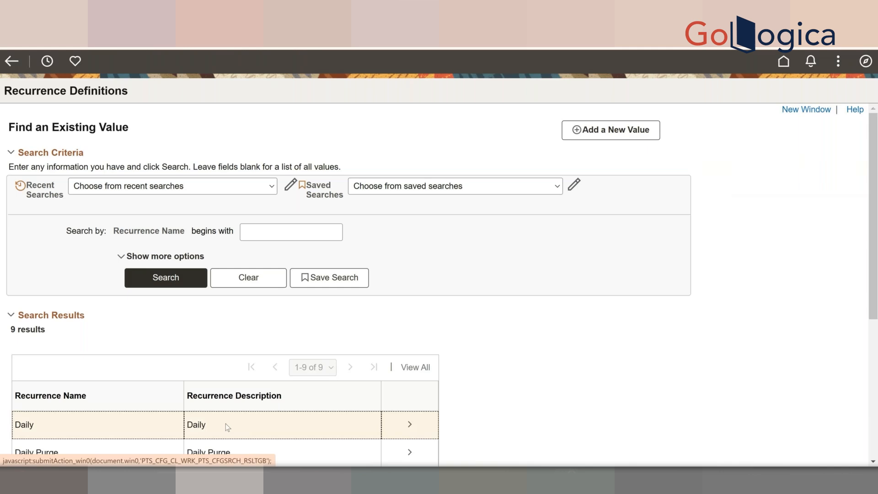
{"action": "scroll", "coordinate": [304, 391], "scroll_direction": "down", "scroll_amount": 2}
{"action": "scroll", "coordinate": [304, 392], "scroll_direction": "up", "scroll_amount": 1}
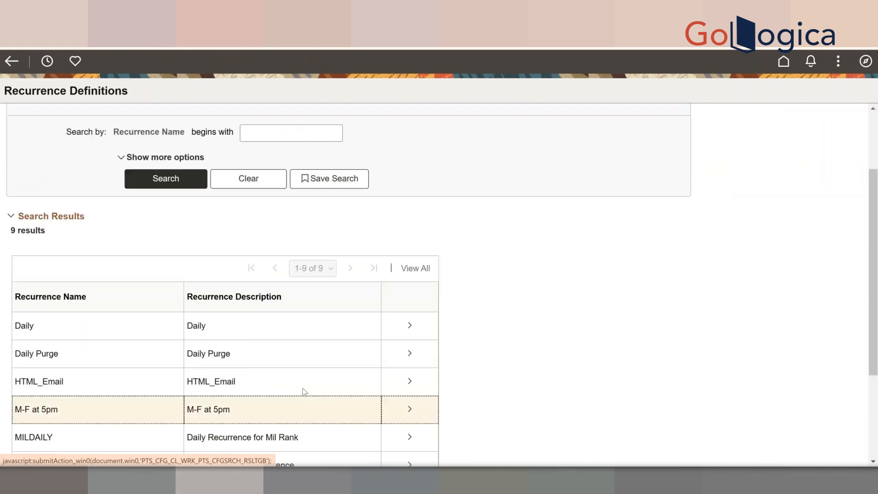
{"action": "scroll", "coordinate": [200, 349], "scroll_direction": "up", "scroll_amount": 1}
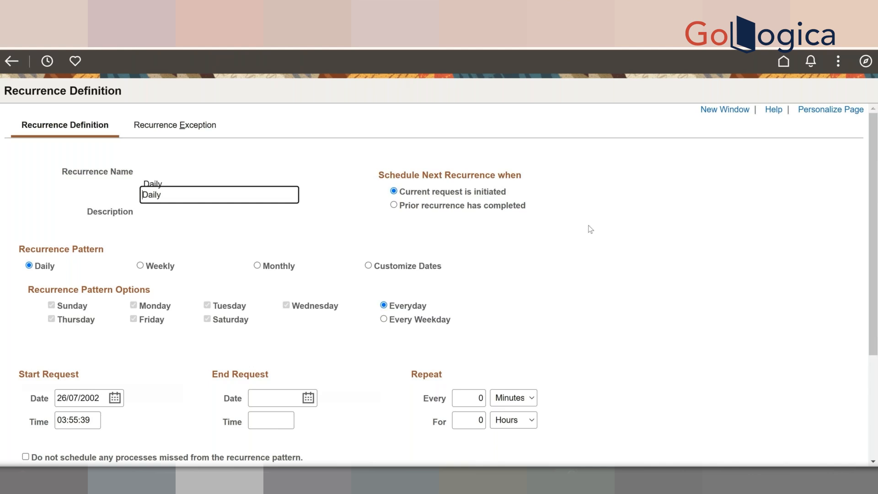
{"action": "scroll", "coordinate": [590, 229], "scroll_direction": "down", "scroll_amount": 1}
{"action": "scroll", "coordinate": [590, 229], "scroll_direction": "down", "scroll_amount": 2}
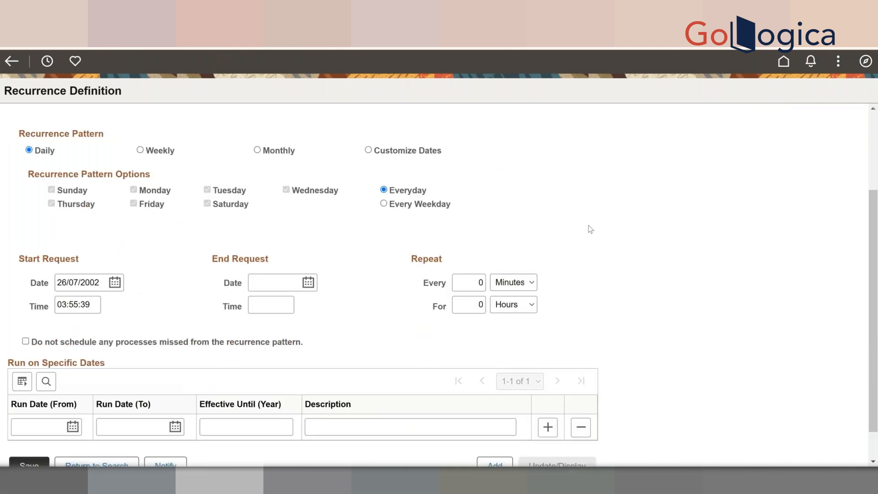
{"action": "scroll", "coordinate": [590, 229], "scroll_direction": "down", "scroll_amount": 1}
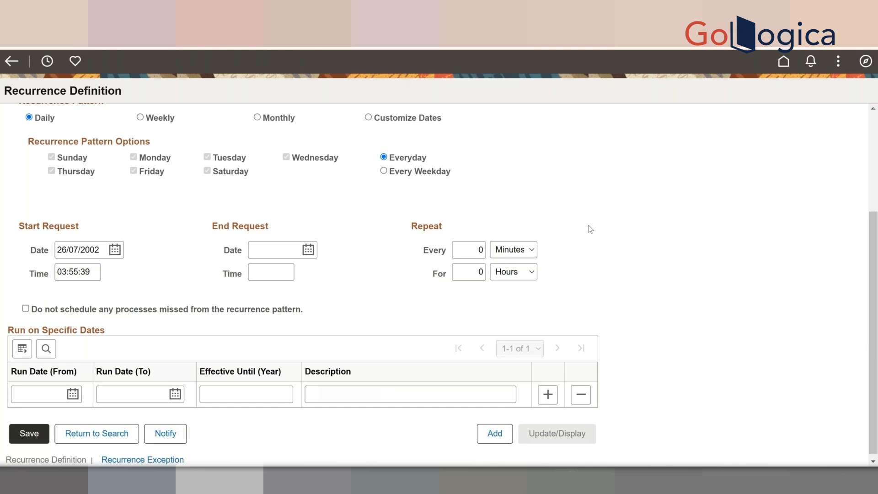
{"action": "scroll", "coordinate": [590, 229], "scroll_direction": "up", "scroll_amount": 3}
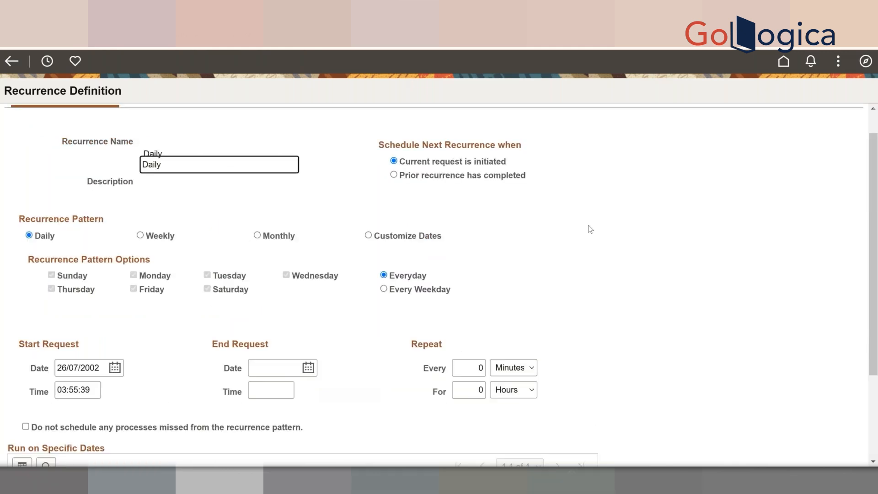
{"action": "scroll", "coordinate": [591, 229], "scroll_direction": "up", "scroll_amount": 1}
{"action": "left_click", "coordinate": [164, 131]}
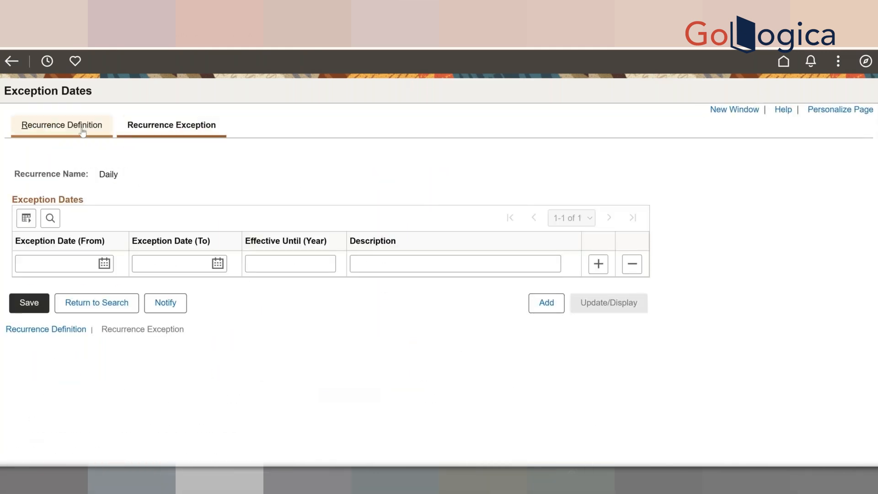
{"action": "left_click", "coordinate": [82, 132]}
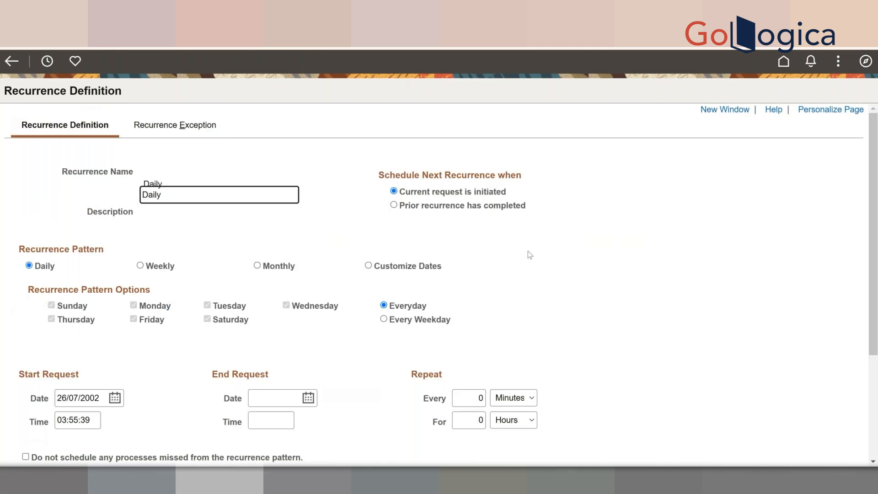
{"action": "scroll", "coordinate": [530, 255], "scroll_direction": "down", "scroll_amount": 1}
{"action": "scroll", "coordinate": [530, 255], "scroll_direction": "down", "scroll_amount": 1}
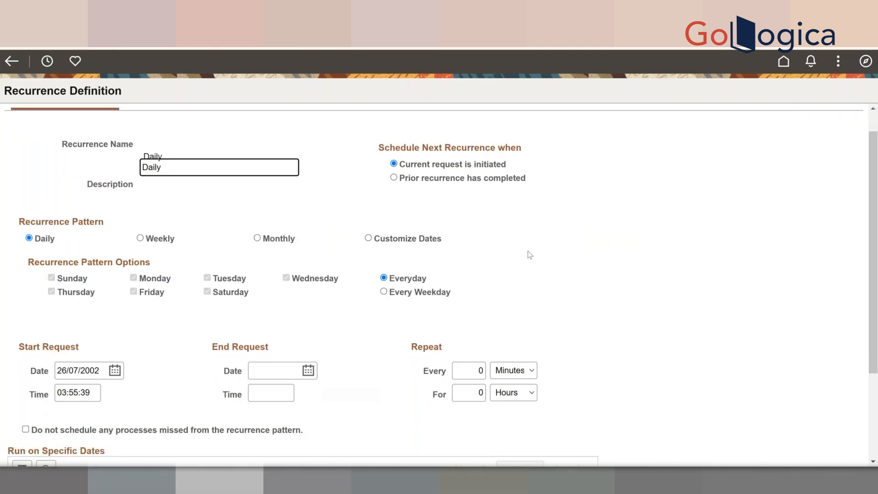
{"action": "scroll", "coordinate": [529, 255], "scroll_direction": "up", "scroll_amount": 2}
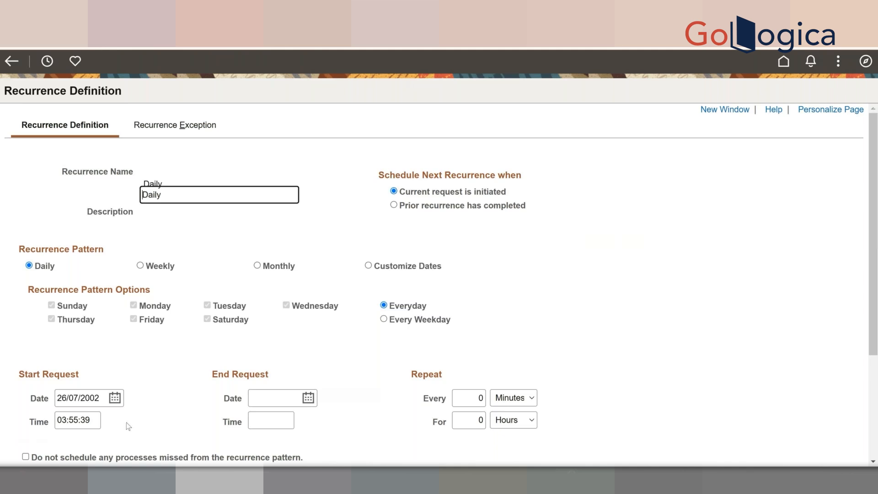
- Try the Weekly and Monthly patterns, reviewing the week-of-month and weekday Every choices
{"action": "left_click", "coordinate": [149, 268]}
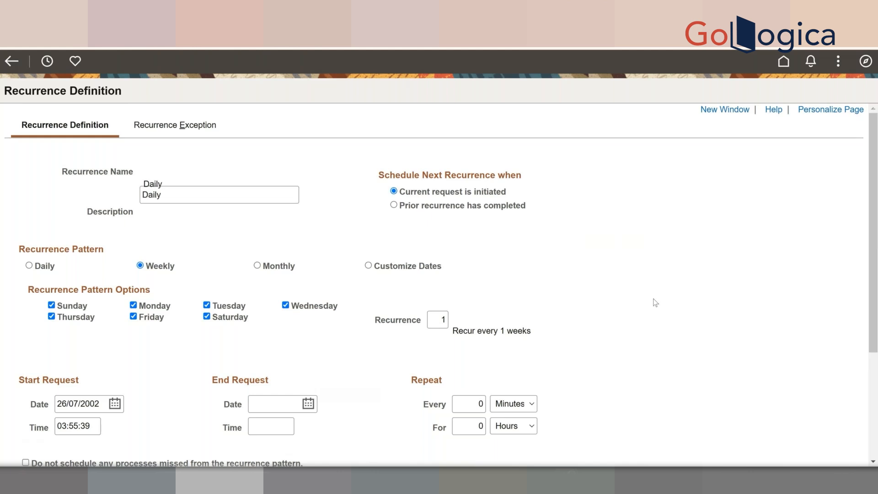
{"action": "left_click", "coordinate": [257, 266]}
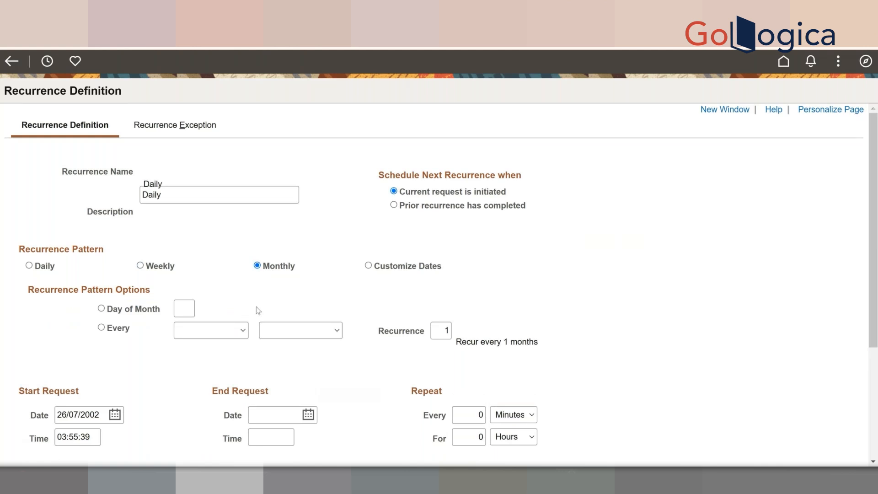
{"action": "left_click", "coordinate": [243, 330]}
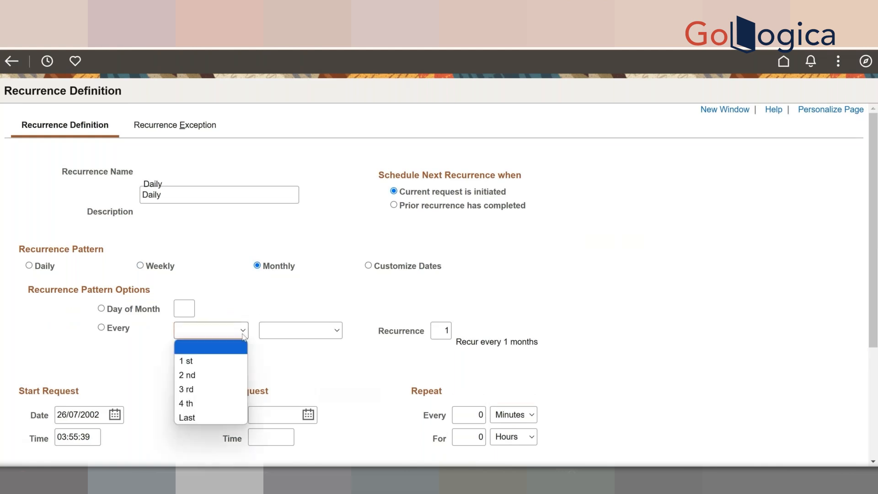
{"action": "left_click", "coordinate": [313, 339]}
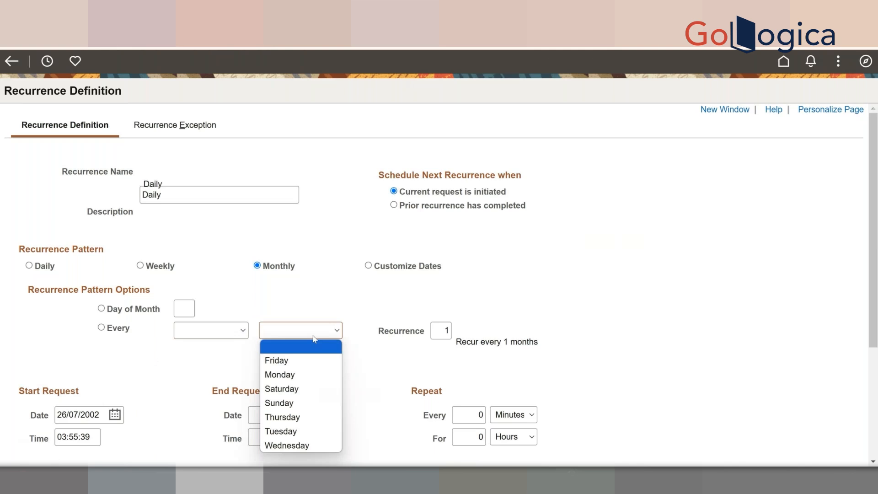
- Switch the Daily recurrence pattern to Customize Dates
{"action": "scroll", "coordinate": [352, 298], "scroll_direction": "down", "scroll_amount": 1}
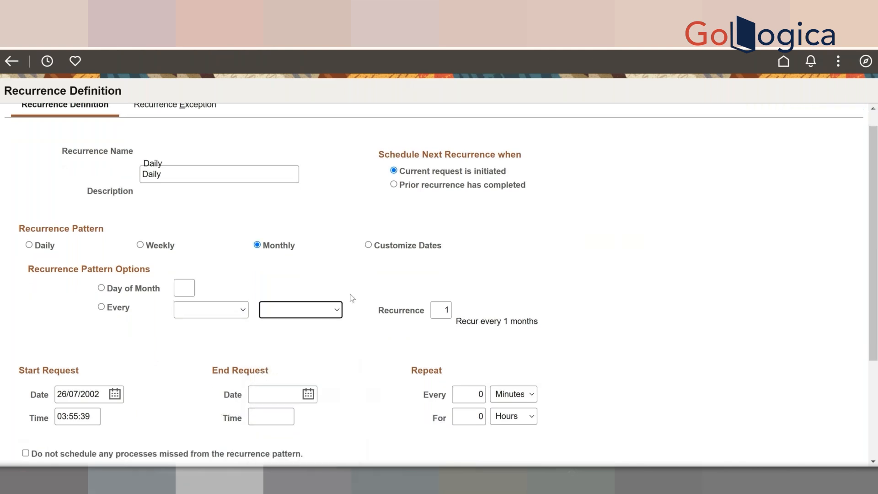
{"action": "scroll", "coordinate": [352, 298], "scroll_direction": "down", "scroll_amount": 3}
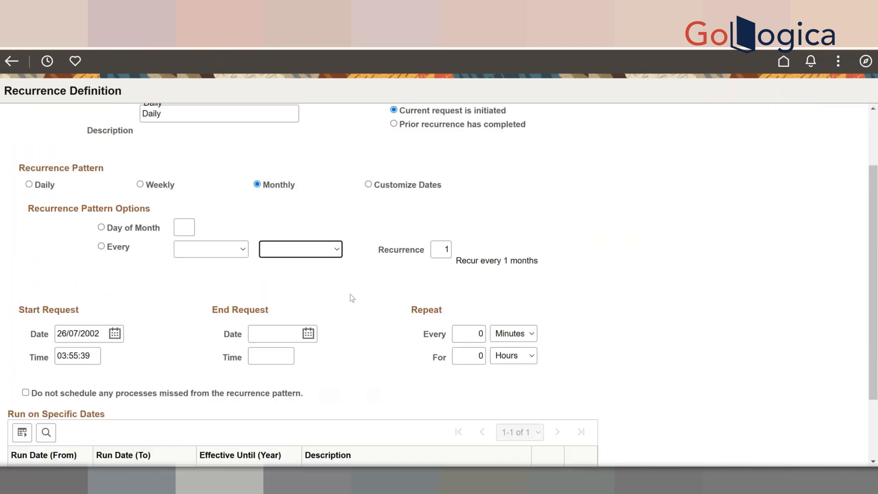
{"action": "scroll", "coordinate": [352, 298], "scroll_direction": "down", "scroll_amount": 1}
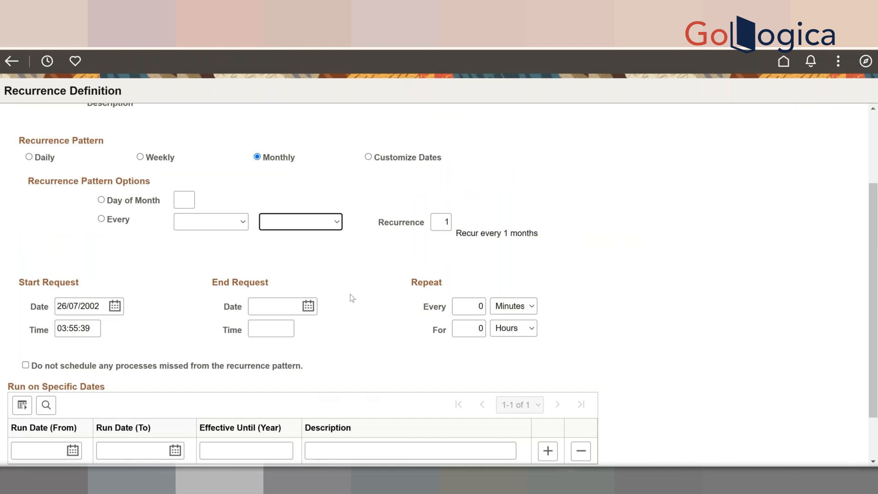
{"action": "scroll", "coordinate": [352, 298], "scroll_direction": "up", "scroll_amount": 5}
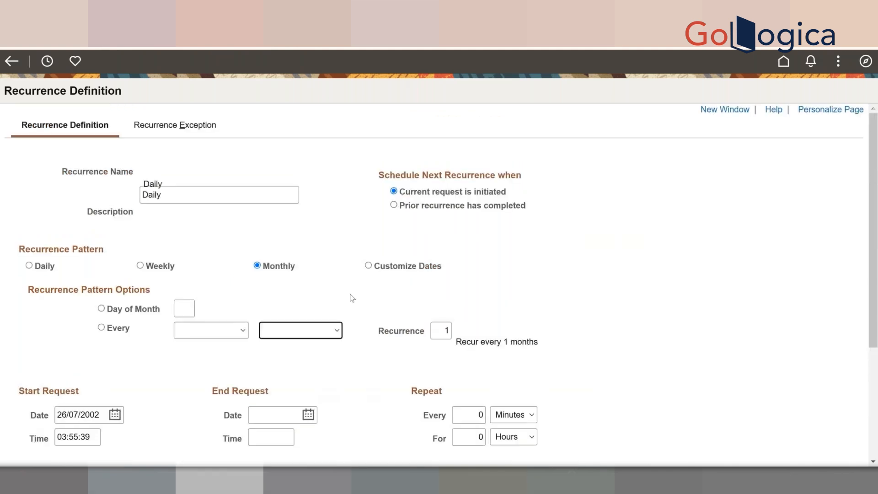
{"action": "left_click", "coordinate": [401, 271]}
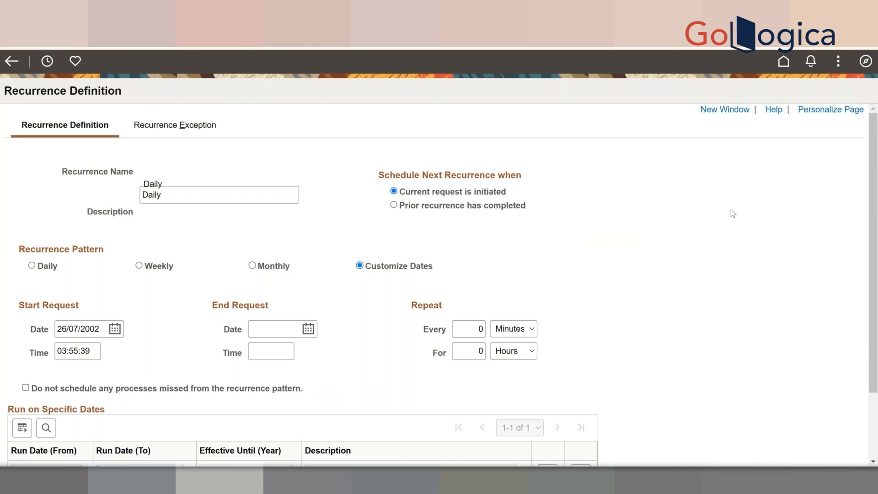
- Show the NavBar's PeopleTools Process Scheduler page list and scroll through it
{"action": "left_click", "coordinate": [866, 63]}
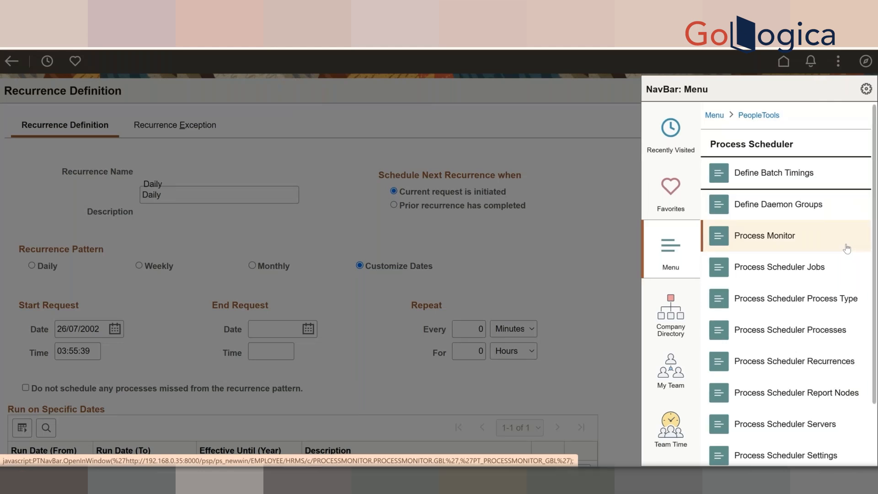
{"action": "scroll", "coordinate": [846, 248], "scroll_direction": "down", "scroll_amount": 2}
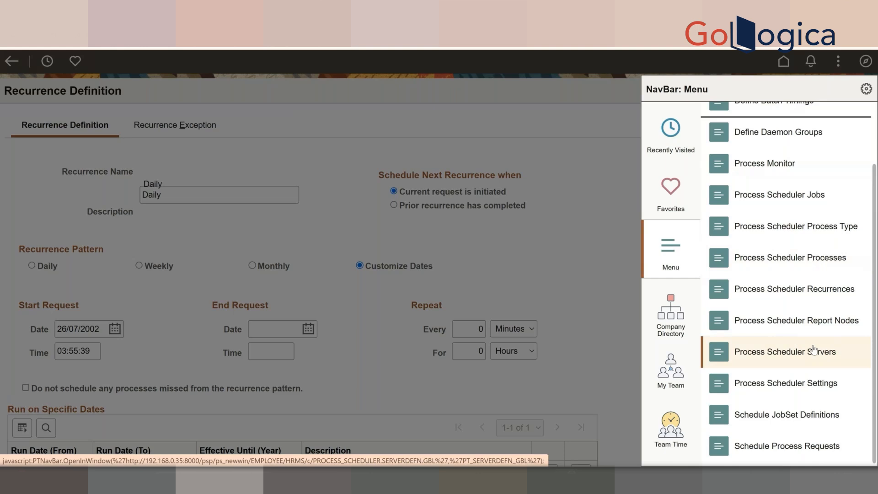
- Discard the Daily recurrence changes and open Schedule Process Requests for run control ID 1
{"action": "left_click", "coordinate": [772, 257]}
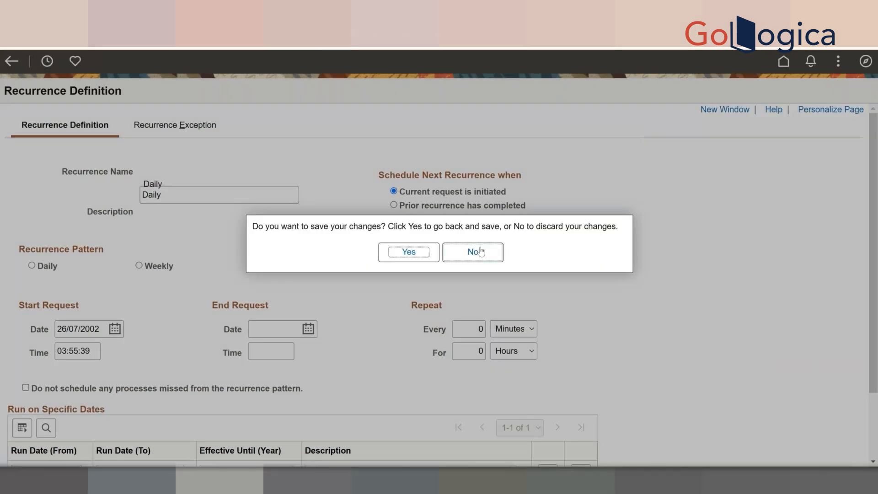
{"action": "left_click", "coordinate": [472, 252]}
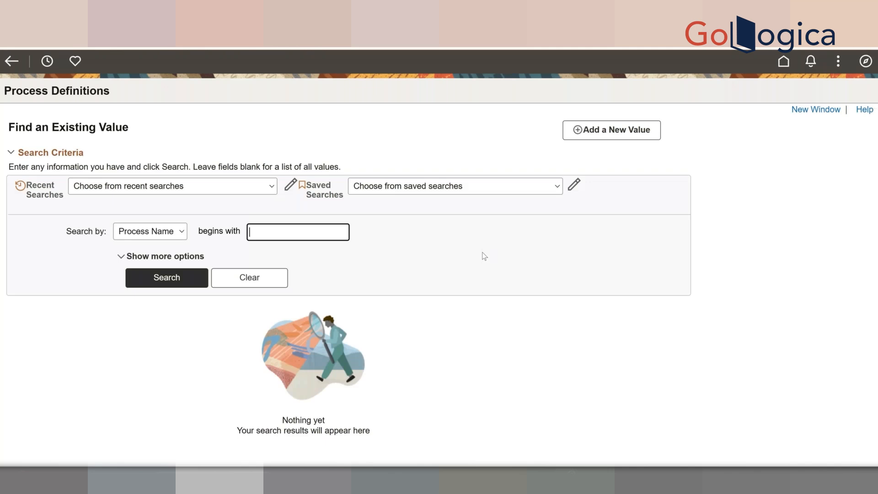
{"action": "left_click", "coordinate": [866, 62]}
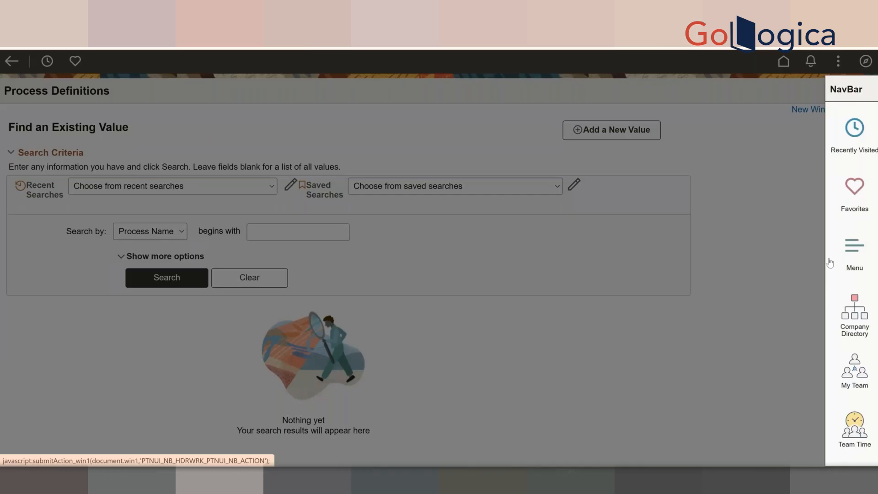
{"action": "left_click", "coordinate": [829, 263]}
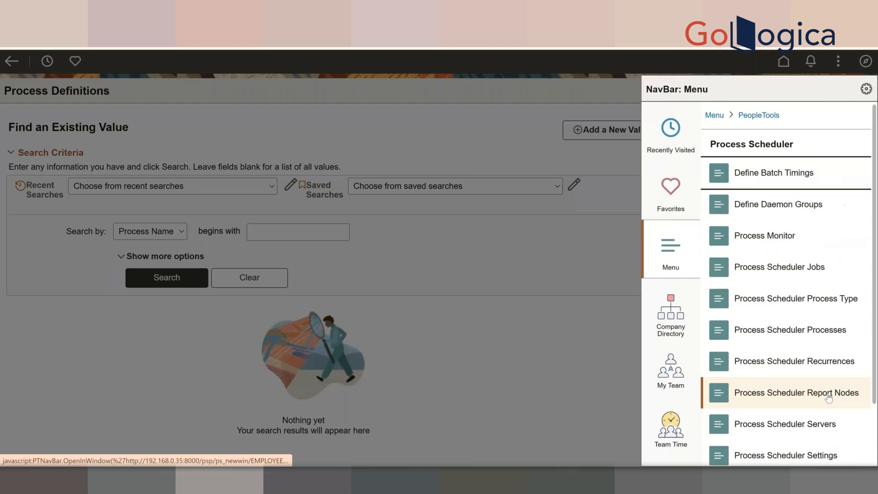
{"action": "scroll", "coordinate": [804, 452], "scroll_direction": "down", "scroll_amount": 2}
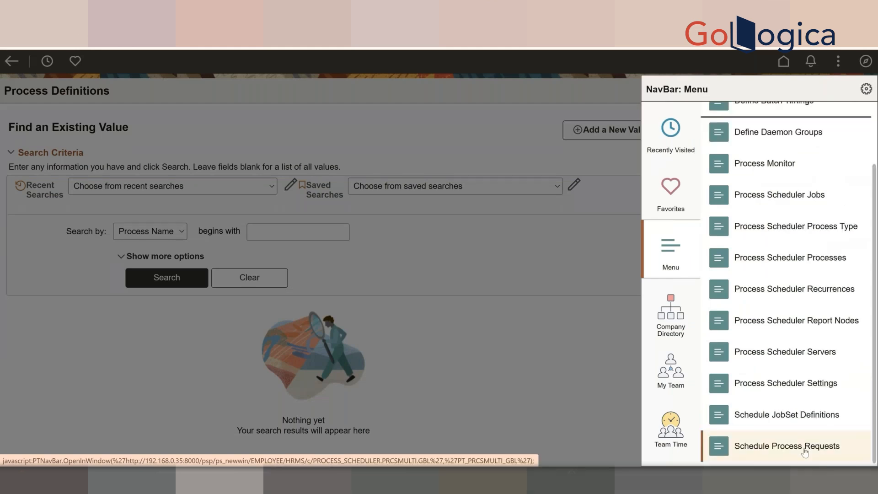
{"action": "left_click", "coordinate": [805, 450]}
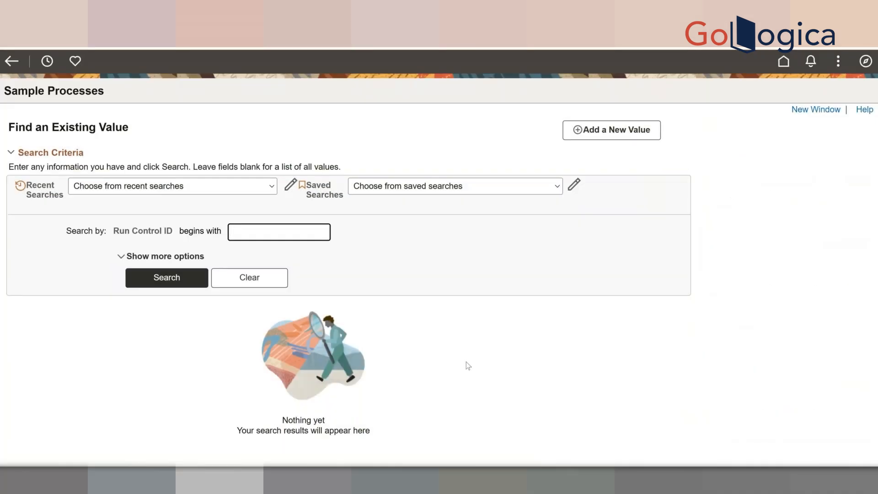
{"action": "left_click", "coordinate": [168, 279]}
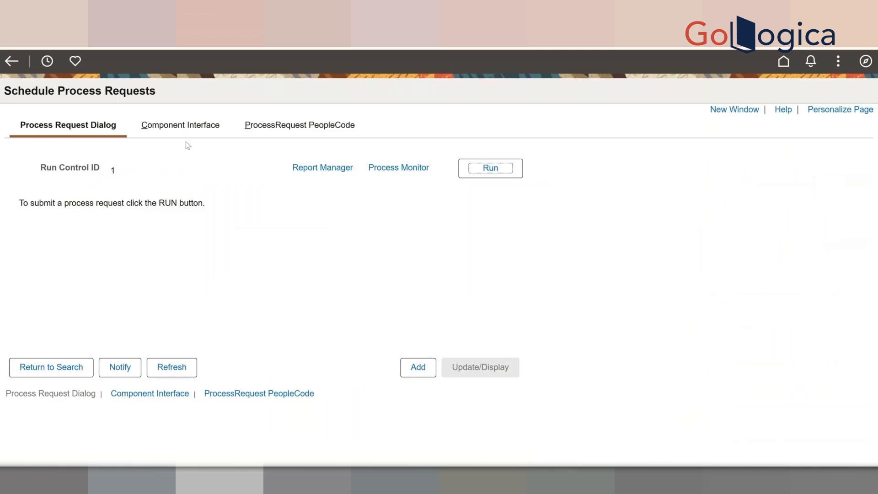
{"action": "left_click", "coordinate": [507, 169]}
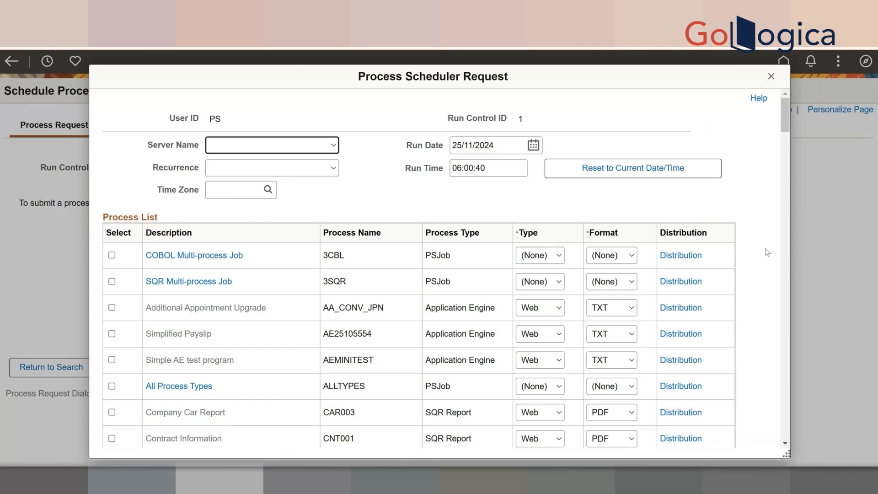
{"action": "scroll", "coordinate": [767, 252], "scroll_direction": "down", "scroll_amount": 1}
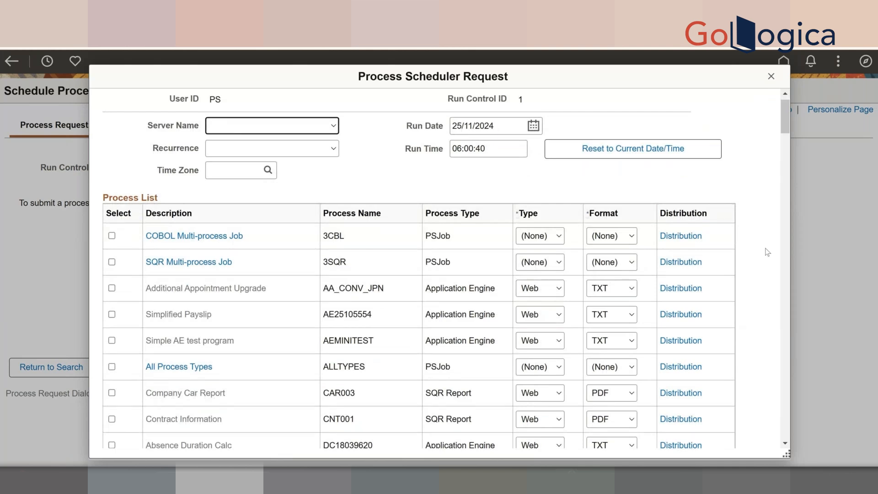
{"action": "left_click", "coordinate": [291, 227]}
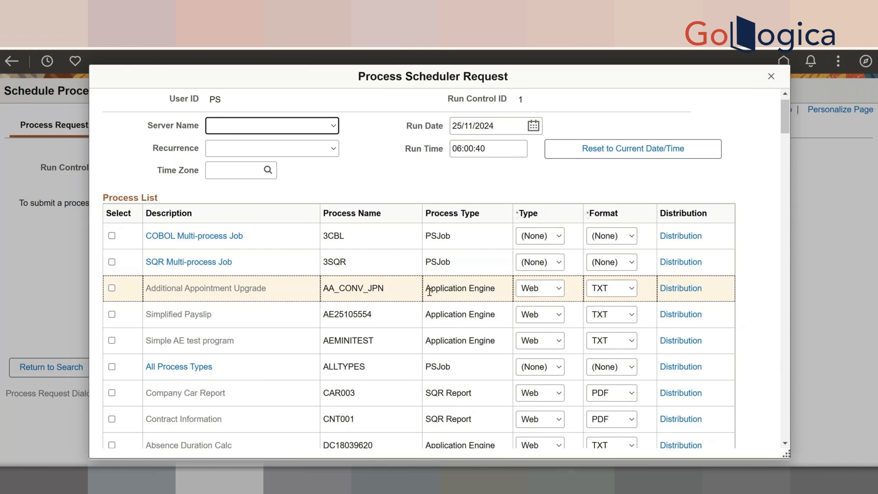
{"action": "scroll", "coordinate": [429, 292], "scroll_direction": "up", "scroll_amount": 1}
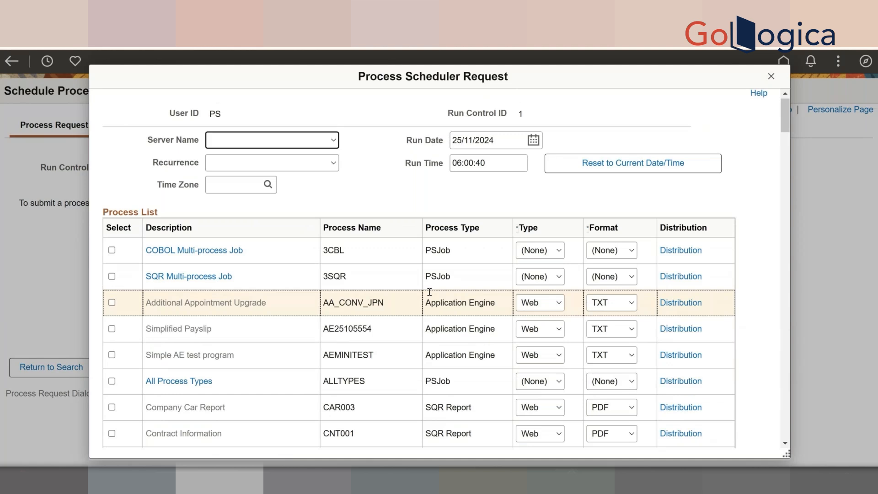
{"action": "scroll", "coordinate": [429, 291], "scroll_direction": "up", "scroll_amount": 1}
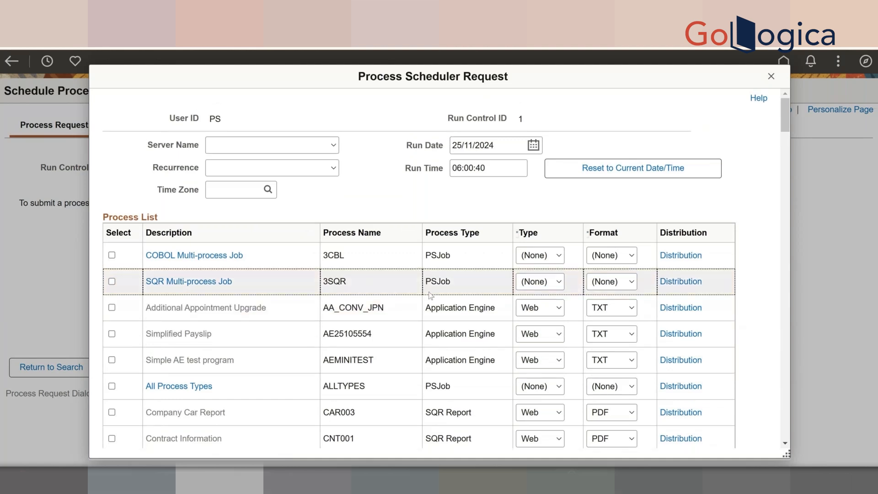
{"action": "scroll", "coordinate": [429, 295], "scroll_direction": "down", "scroll_amount": 2}
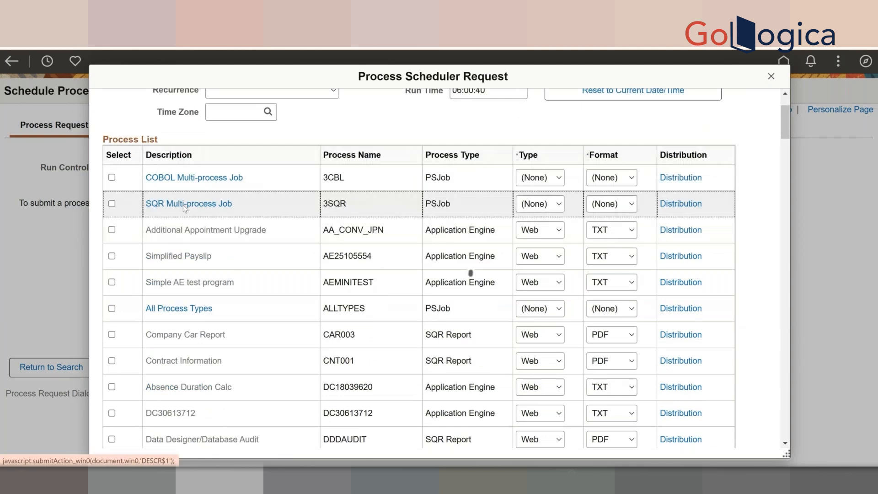
{"action": "left_click", "coordinate": [183, 205]}
{"action": "left_click", "coordinate": [206, 330]}
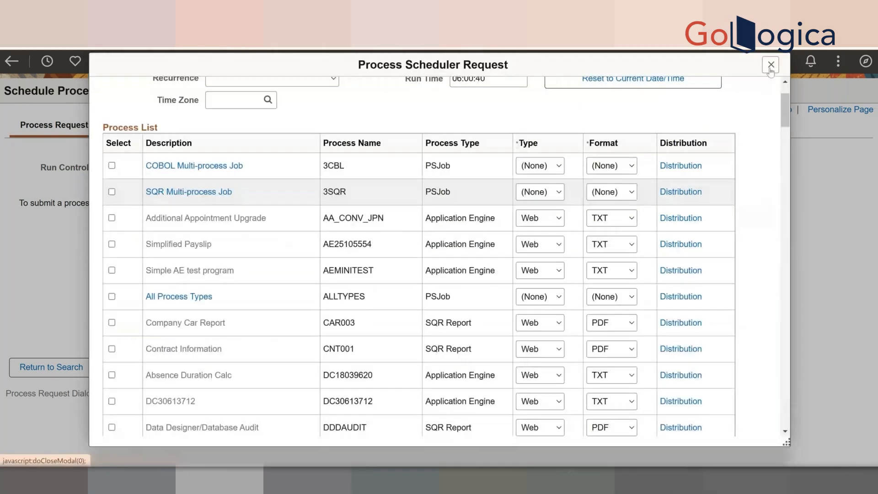
{"action": "left_click", "coordinate": [770, 65]}
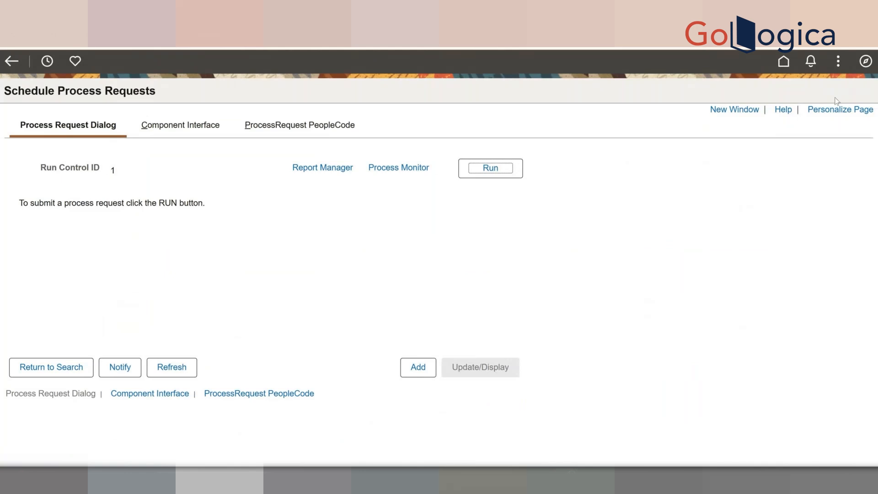
{"action": "left_click", "coordinate": [871, 64]}
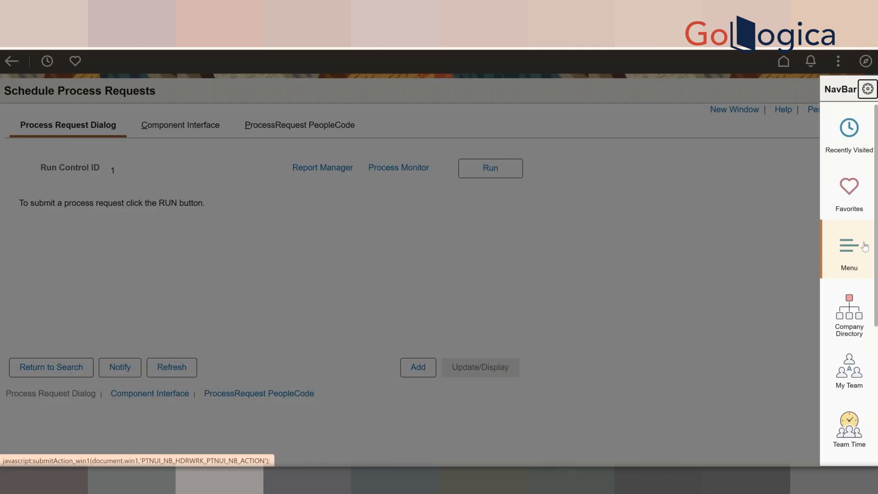
- Show the NavBar Process Scheduler list, scrolled down to Schedule Process Requests
{"action": "left_click", "coordinate": [864, 247]}
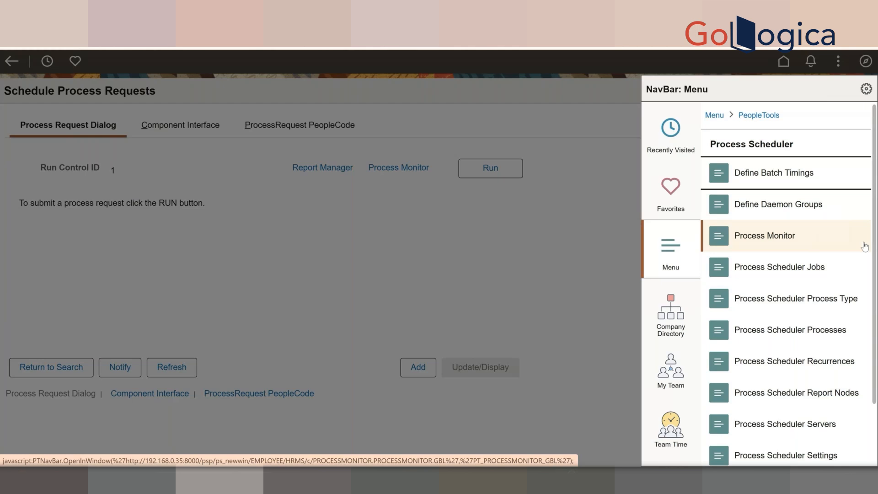
{"action": "scroll", "coordinate": [864, 247], "scroll_direction": "down", "scroll_amount": 2}
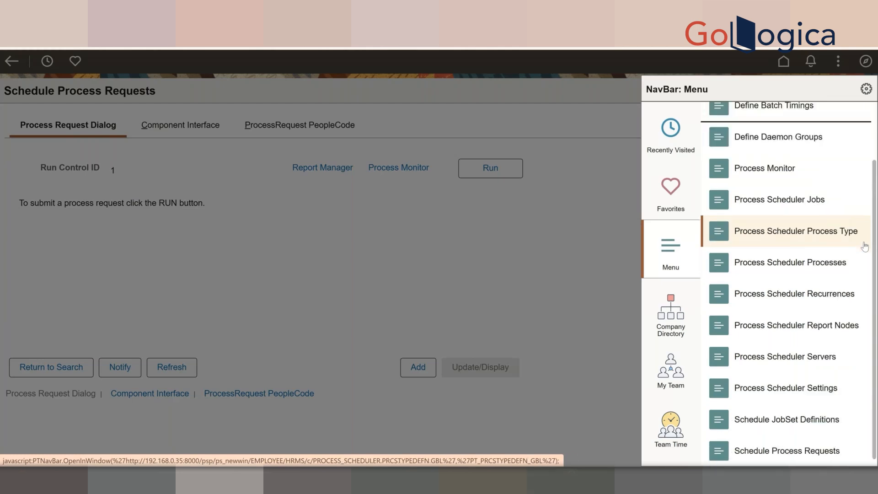
{"action": "scroll", "coordinate": [864, 247], "scroll_direction": "down", "scroll_amount": 1}
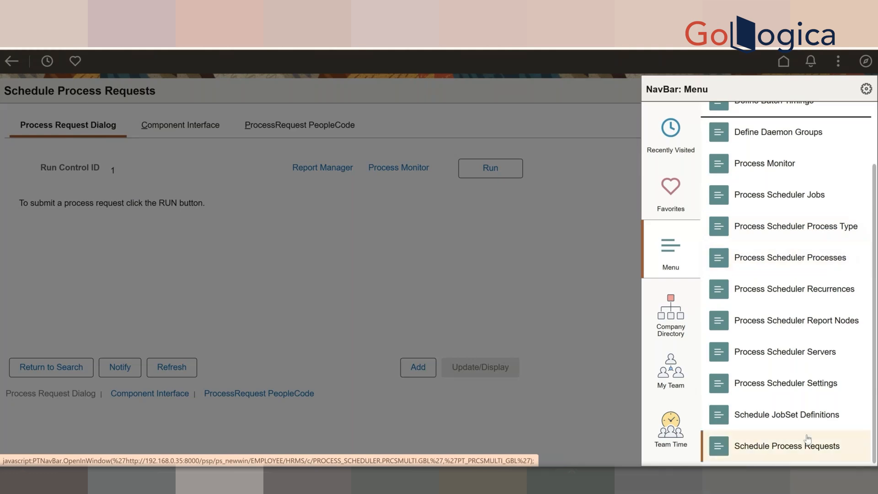
- Open Process Scheduler System Settings, reviewing Retention Days 7, Windows and Informational log level
{"action": "left_click", "coordinate": [792, 383]}
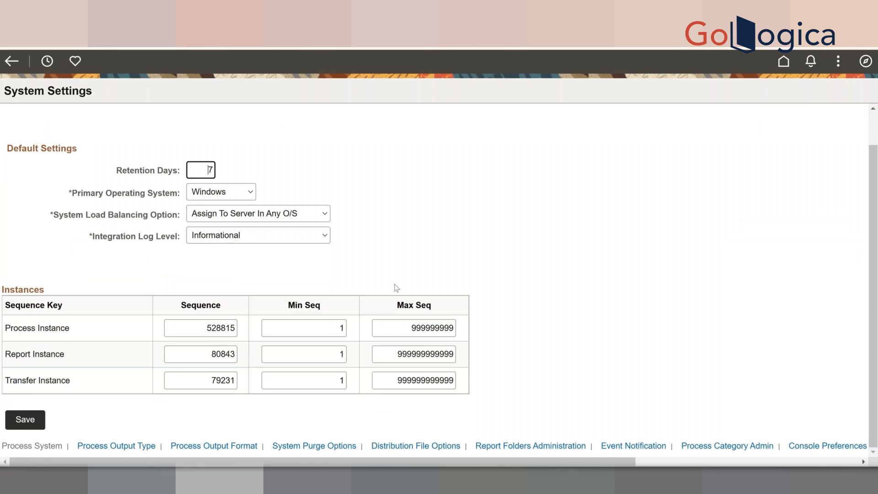
{"action": "scroll", "coordinate": [397, 288], "scroll_direction": "up", "scroll_amount": 1}
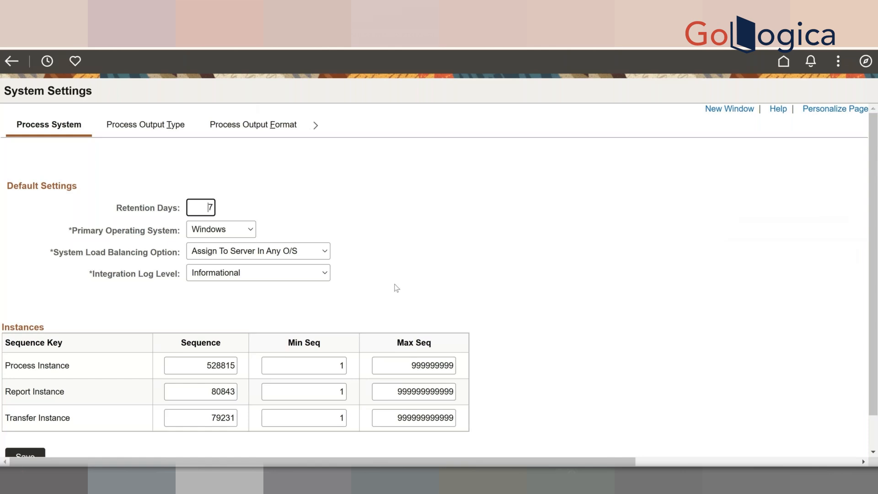
{"action": "left_click", "coordinate": [316, 126]}
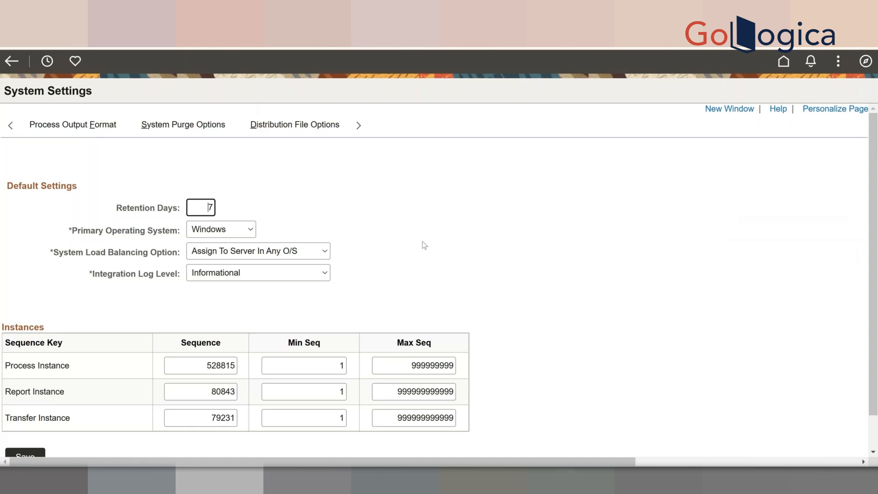
{"action": "left_click", "coordinate": [156, 131]}
{"action": "scroll", "coordinate": [601, 290], "scroll_direction": "down", "scroll_amount": 2}
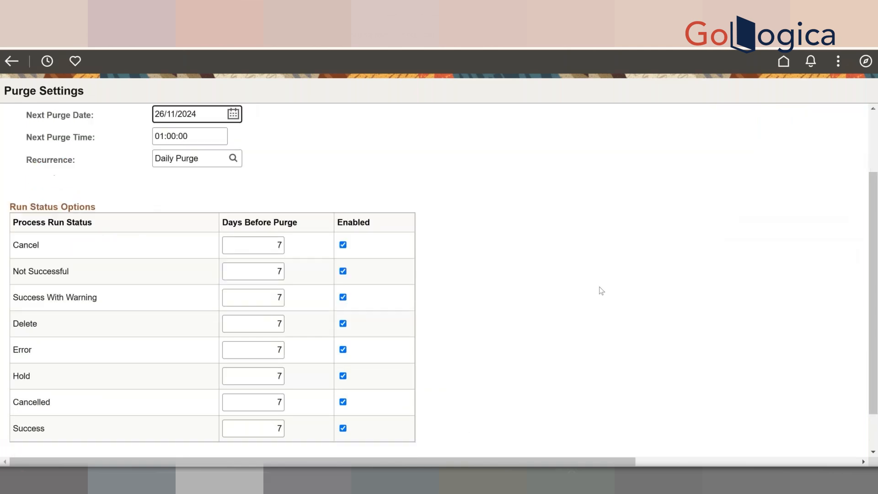
{"action": "scroll", "coordinate": [601, 291], "scroll_direction": "down", "scroll_amount": 1}
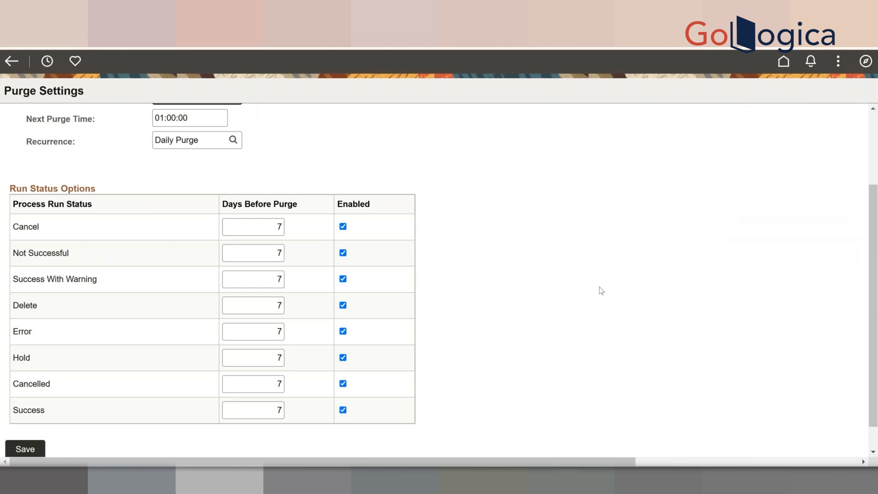
{"action": "scroll", "coordinate": [601, 291], "scroll_direction": "up", "scroll_amount": 1}
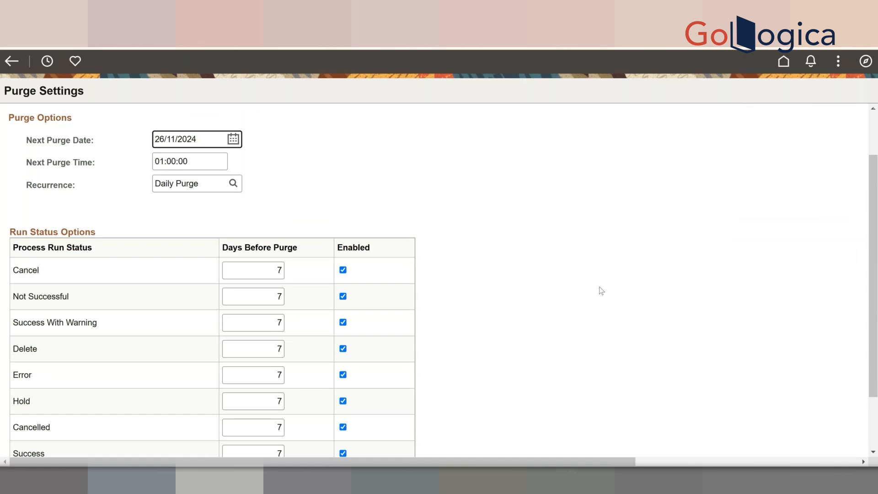
{"action": "scroll", "coordinate": [601, 290], "scroll_direction": "up", "scroll_amount": 1}
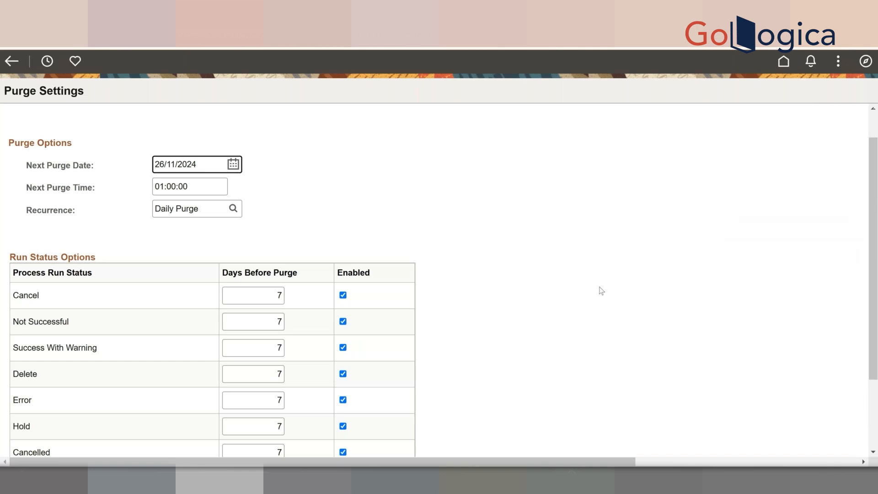
{"action": "scroll", "coordinate": [601, 291], "scroll_direction": "down", "scroll_amount": 1}
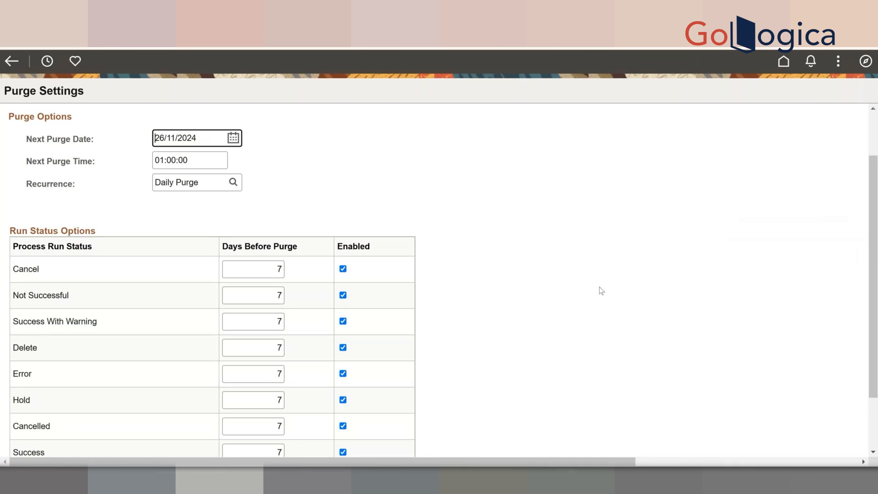
{"action": "scroll", "coordinate": [601, 290], "scroll_direction": "down", "scroll_amount": 1}
{"action": "scroll", "coordinate": [602, 290], "scroll_direction": "down", "scroll_amount": 2}
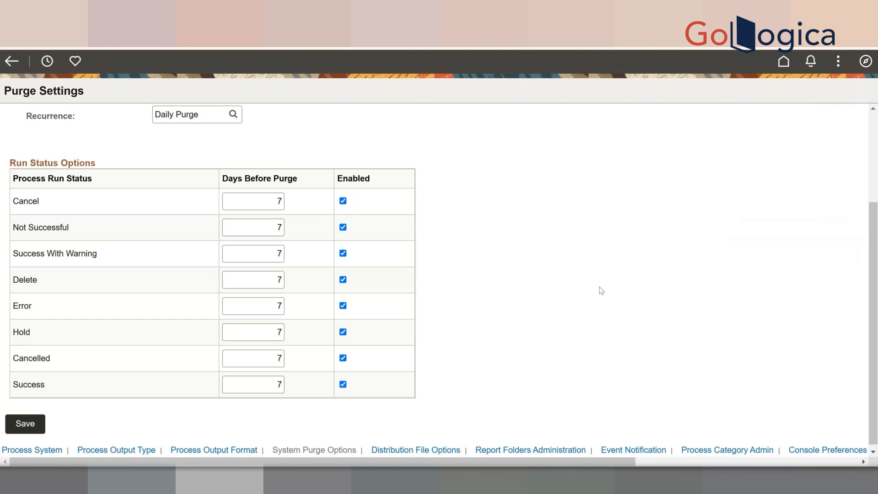
{"action": "scroll", "coordinate": [601, 291], "scroll_direction": "up", "scroll_amount": 1}
{"action": "scroll", "coordinate": [601, 290], "scroll_direction": "up", "scroll_amount": 3}
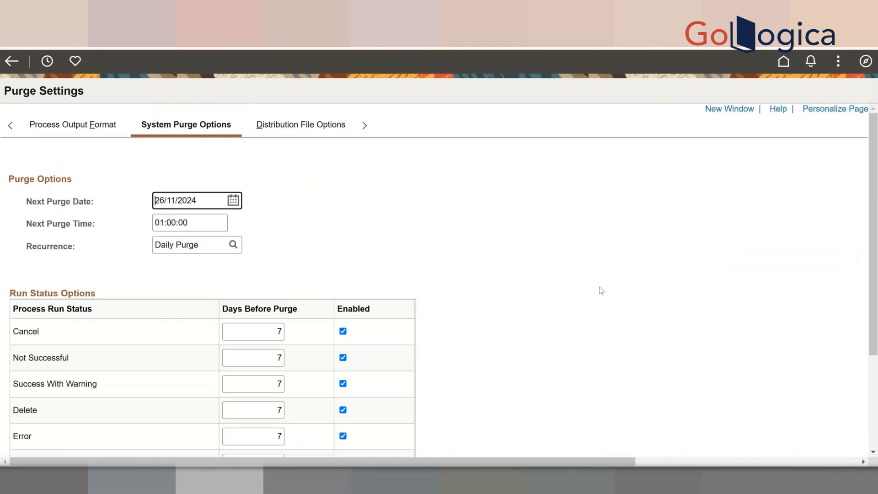
{"action": "left_click", "coordinate": [601, 290]}
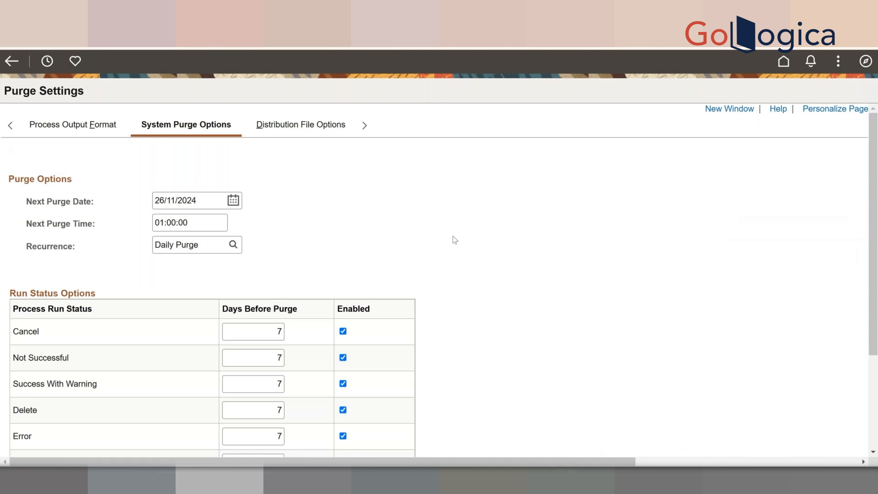
{"action": "scroll", "coordinate": [453, 236], "scroll_direction": "down", "scroll_amount": 1}
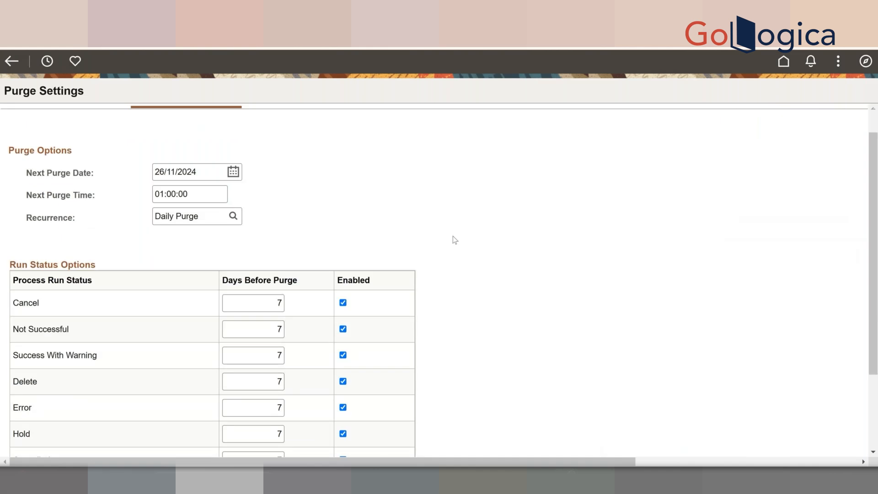
{"action": "scroll", "coordinate": [453, 239], "scroll_direction": "down", "scroll_amount": 3}
{"action": "scroll", "coordinate": [454, 239], "scroll_direction": "up", "scroll_amount": 4}
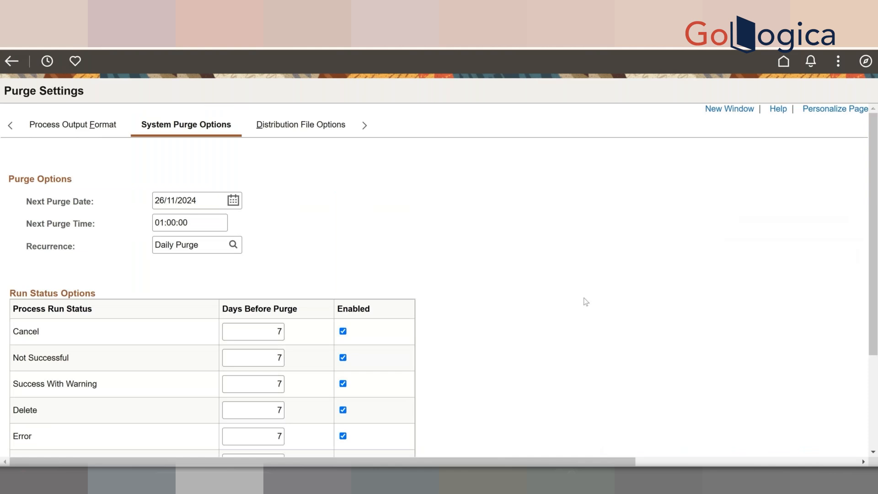
{"action": "mouse_move", "coordinate": [659, 479]}
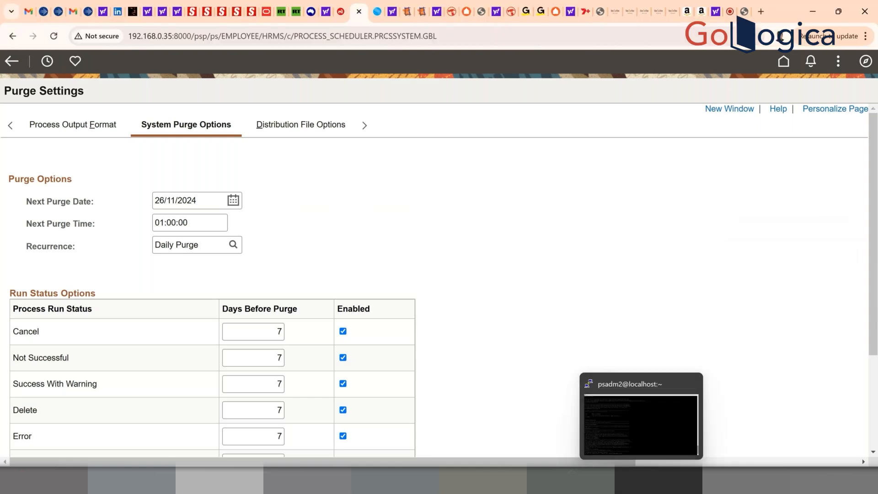
- Quit the domain configuration file in vi with :q
{"action": "left_click", "coordinate": [644, 427]}
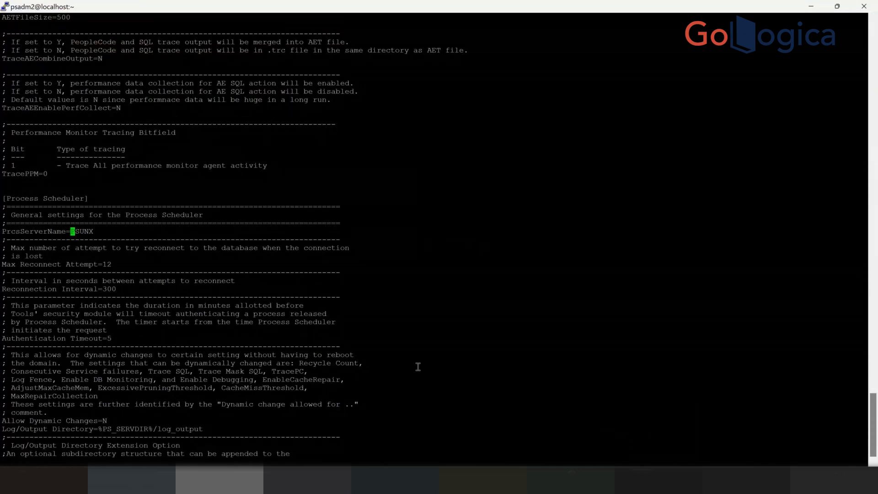
{"action": "key", "text": "Down"}
{"action": "type", "text": ":q"}
{"action": "key", "text": "Return"}
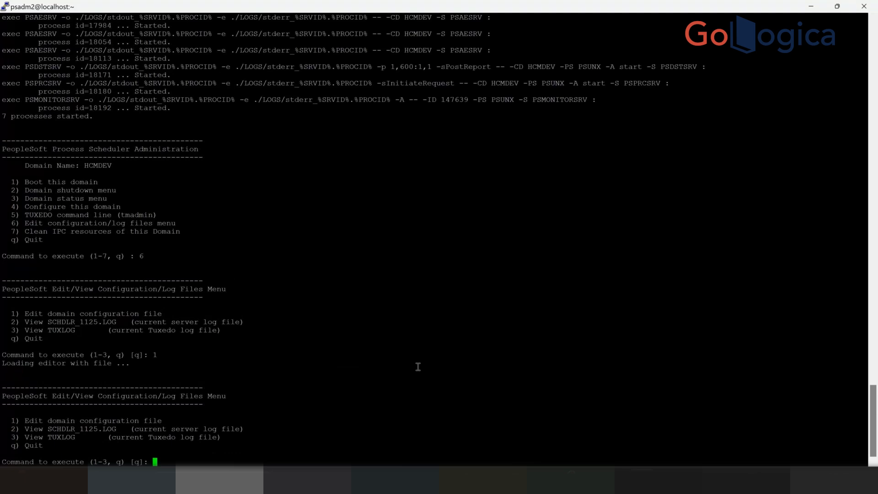
- Exit the psadmin menus to the shell and change into $PS_CFG_HOME
{"action": "type", "text": "q"}
{"action": "key", "text": "Return"}
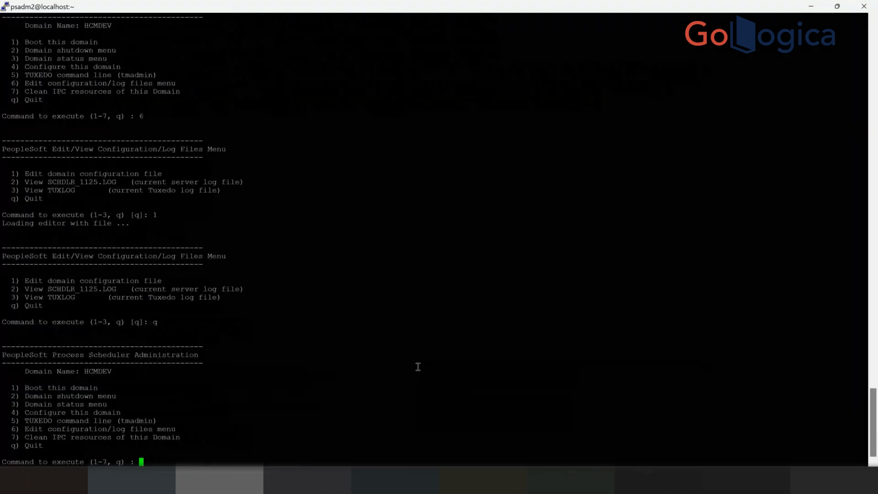
{"action": "type", "text": "q"}
{"action": "key", "text": "Return"}
{"action": "type", "text": "q"}
{"action": "key", "text": "Return"}
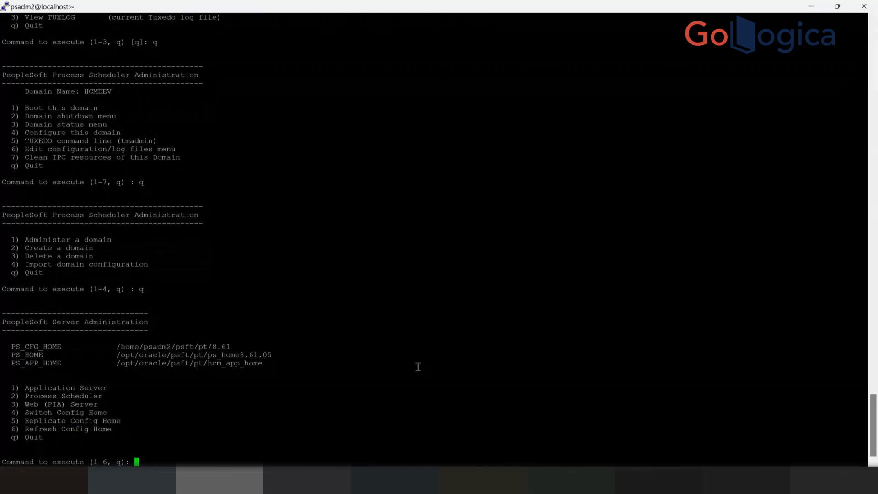
{"action": "type", "text": "q"}
{"action": "key", "text": "Return"}
{"action": "type", "text": "c"}
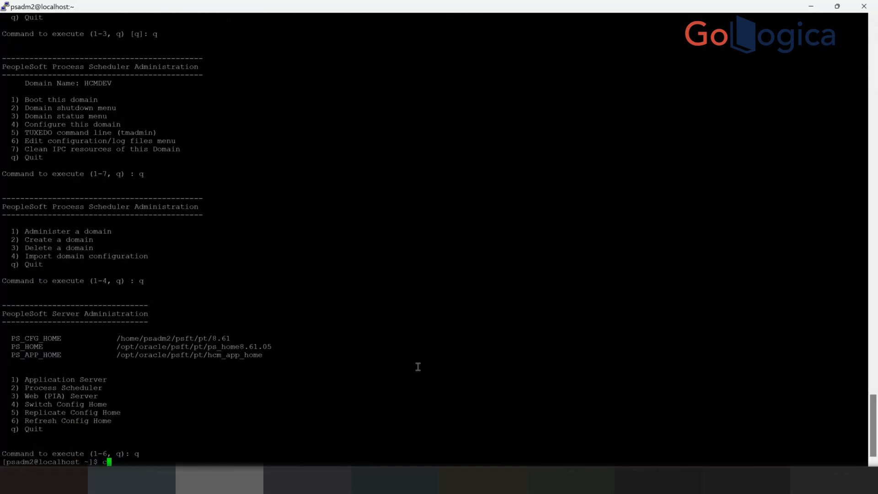
{"action": "type", "text": "d $PS_CFG_HOME"}
- Enter PS_CFG_HOME, list it, then list the webserv directory, including a detailed ls -l
{"action": "key", "text": "Return"}
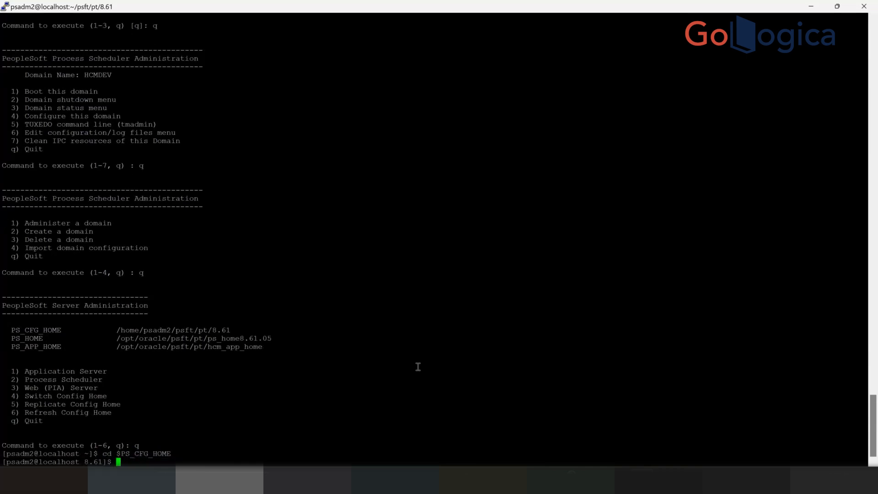
{"action": "type", "text": "l"}
{"action": "type", "text": "s"}
{"action": "key", "text": "Return"}
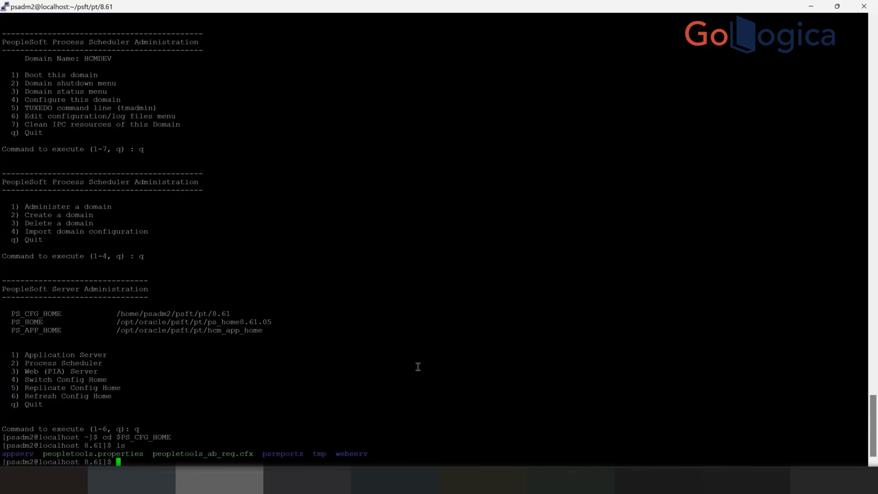
{"action": "type", "text": "cd webser"}
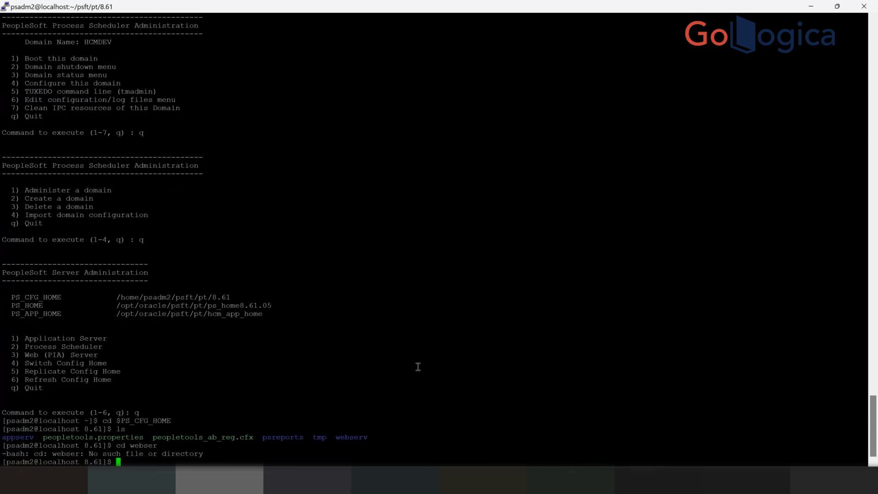
{"action": "type", "text": "cd webserv"}
{"action": "key", "text": "Return"}
{"action": "type", "text": "ls"}
{"action": "key", "text": "Return"}
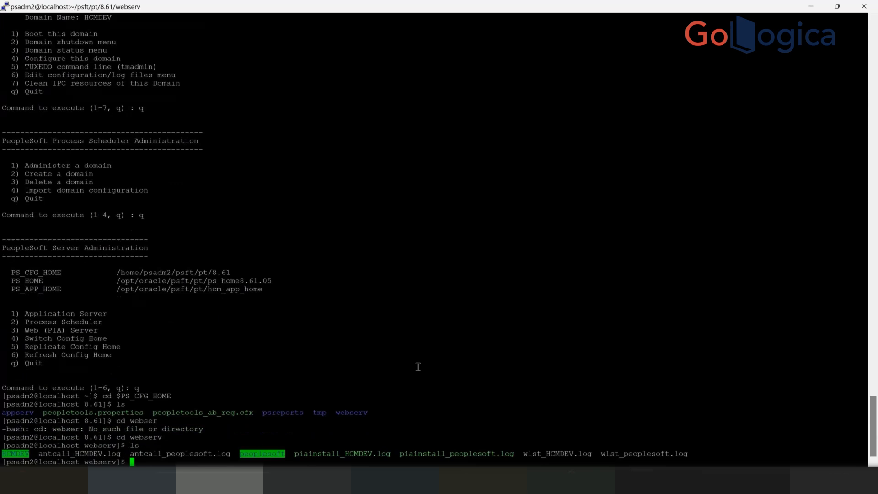
{"action": "type", "text": "ls -l"}
{"action": "key", "text": "Return"}
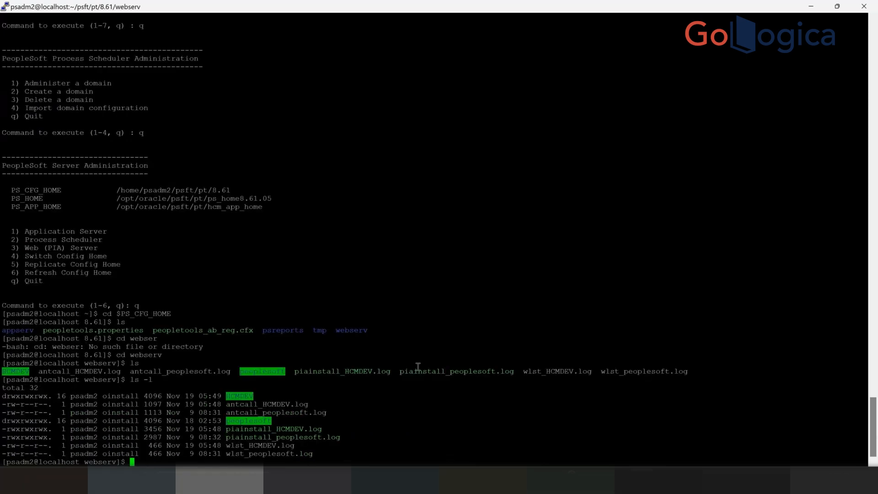
- Move through peoplesoft into piabin and list its PIA scripts, such as pskeymanager.sh, with full details
{"action": "type", "text": "cd peoplesoft/"}
{"action": "key", "text": "Return"}
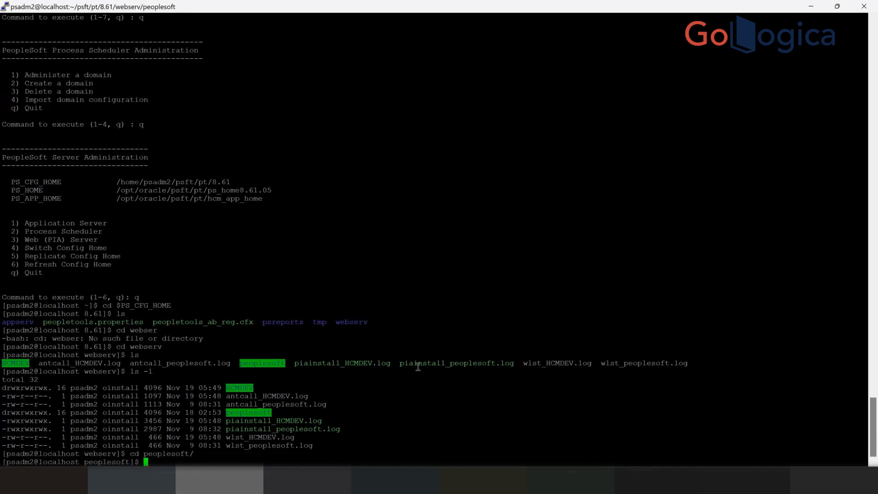
{"action": "type", "text": "ls"}
{"action": "key", "text": "Return"}
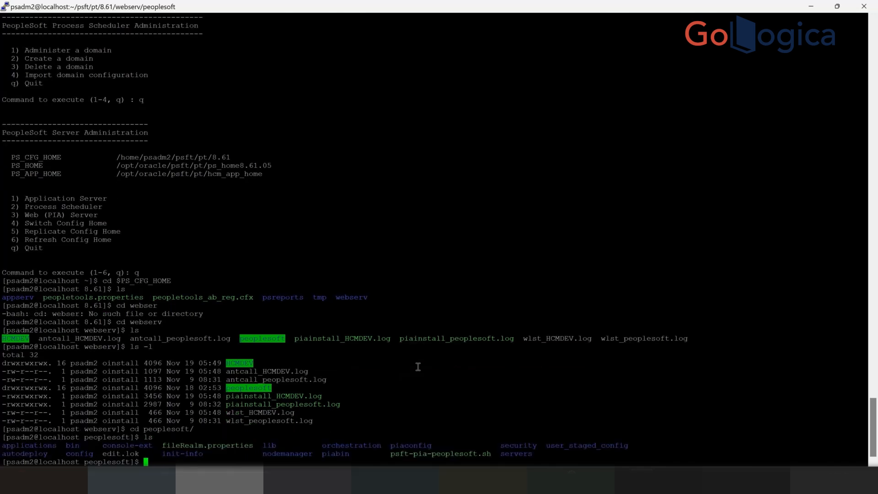
{"action": "type", "text": "cd piabin"}
{"action": "key", "text": "Return"}
{"action": "type", "text": "ls -l"}
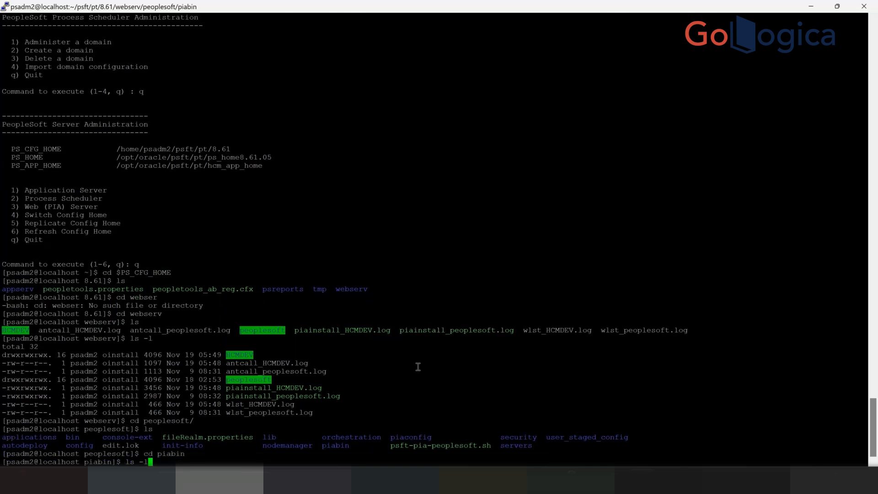
{"action": "key", "text": "Return"}
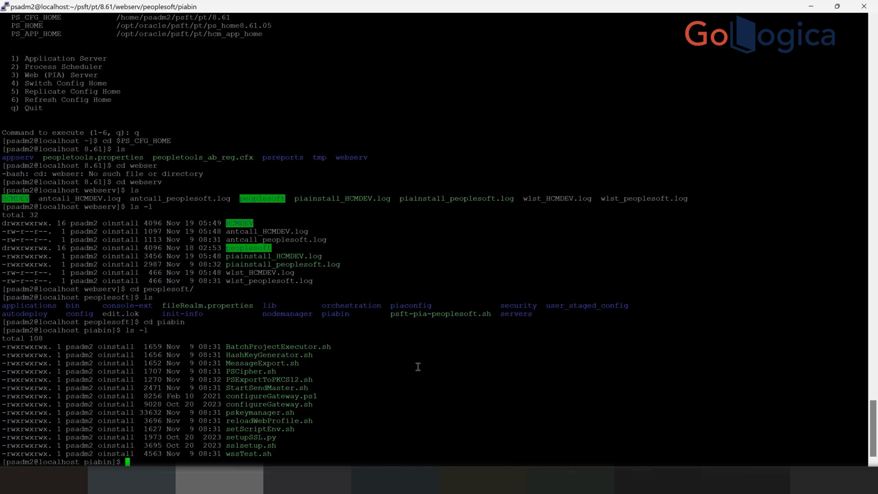
- Run ./pskeymanager.sh to print its usage: -create, -import, -export, -certreq, -delete, -list
{"action": "type", "text": "/pskeym"}
{"action": "key", "text": "BackSpace"}
{"action": "key", "text": "BackSpace"}
{"action": "key", "text": "BackSpace"}
{"action": "key", "text": "BackSpace"}
{"action": "key", "text": "BackSpace"}
{"action": "key", "text": "BackSpace"}
{"action": "key", "text": "BackSpace"}
{"action": "type", "text": "./pskeym"}
{"action": "key", "text": "Tab"}
{"action": "key", "text": "Return"}
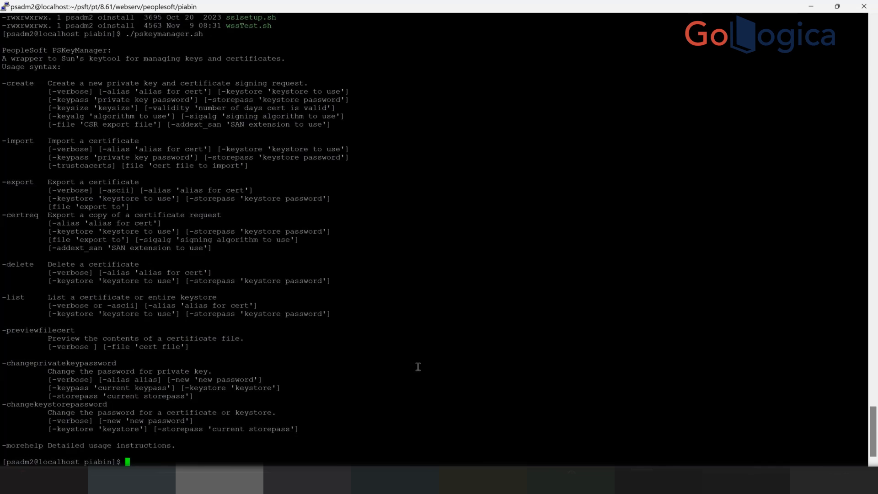
- List the piabin scripts, rerun ./pskeymanager.sh for its usage, and prepare its -list option
{"action": "type", "text": "ls"}
{"action": "key", "text": "Return"}
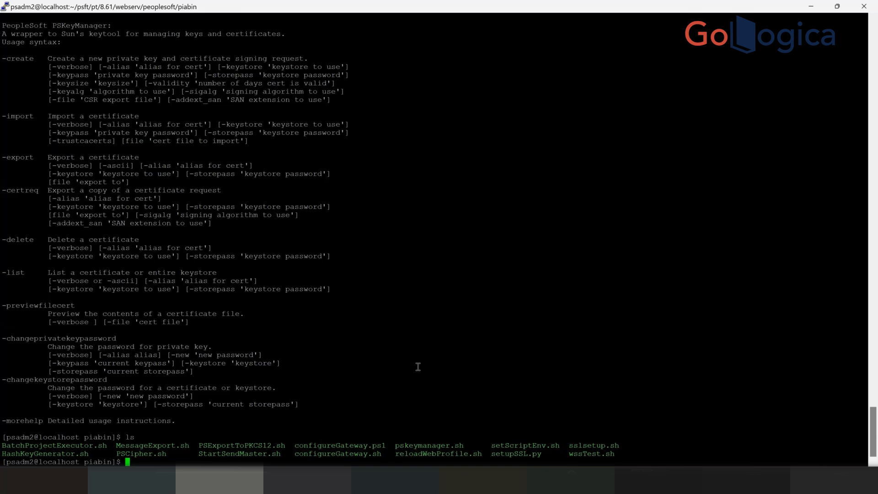
{"action": "type", "text": "./pske"}
{"action": "key", "text": "Tab"}
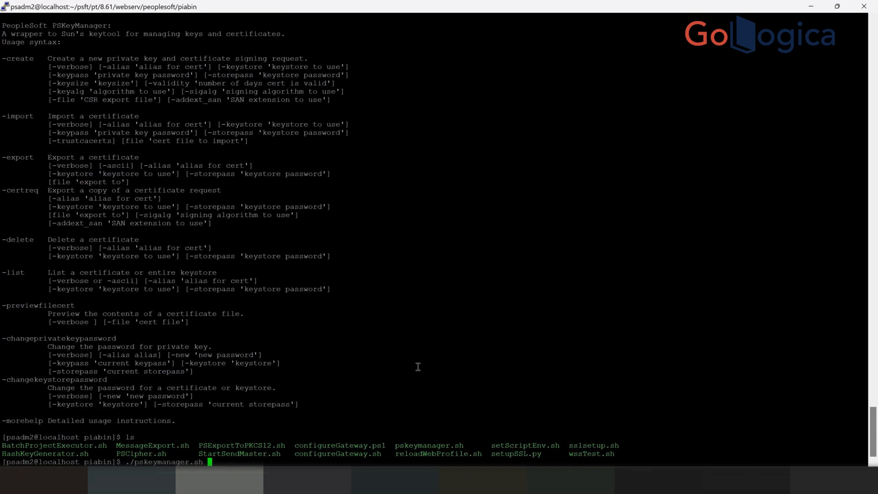
{"action": "key", "text": "Return"}
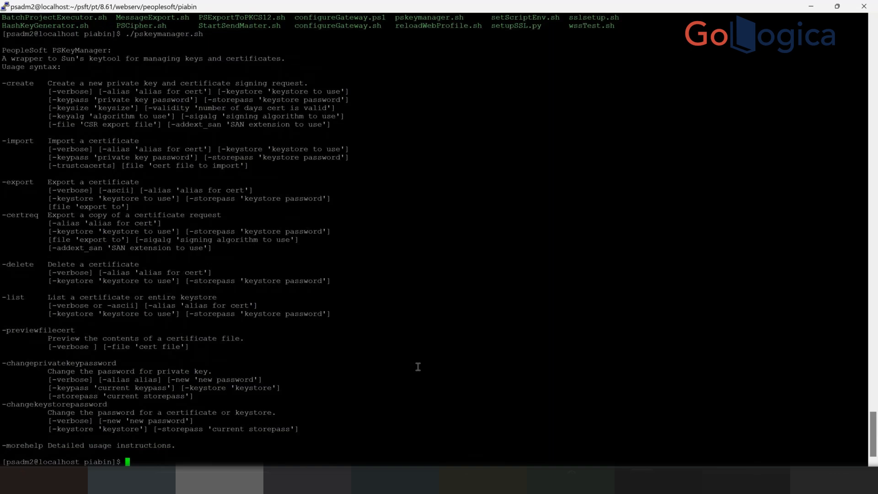
{"action": "key", "text": "Up"}
{"action": "type", "text": "-"}
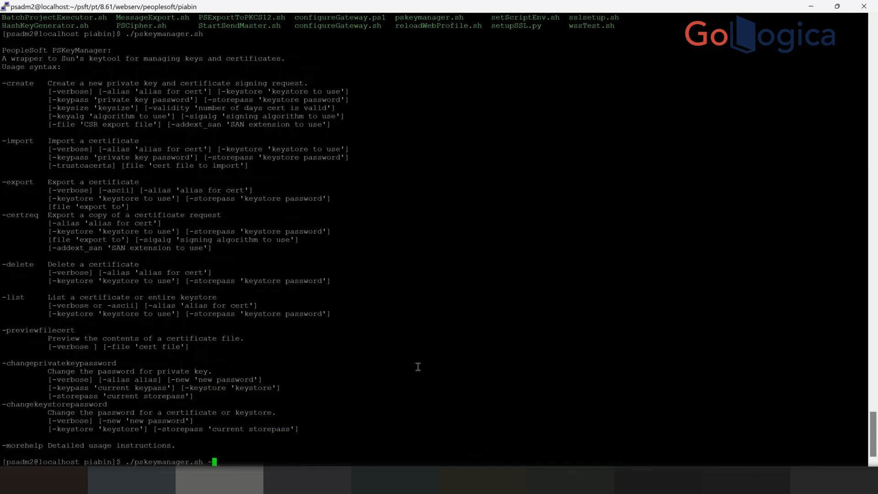
{"action": "type", "text": "list"}
- Run ./pskeymanager.sh -list, abandon the first password prompt, and rerun the listing
{"action": "key", "text": "Return"}
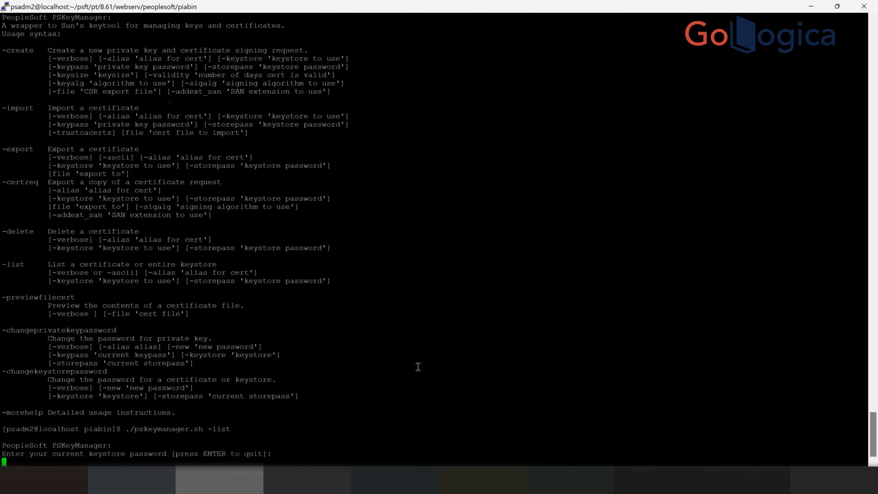
{"action": "key", "text": "Return"}
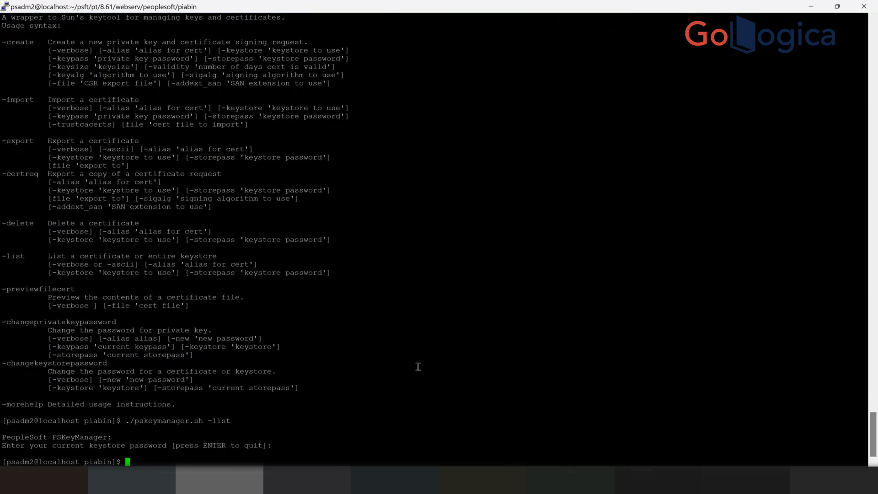
{"action": "key", "text": "Up"}
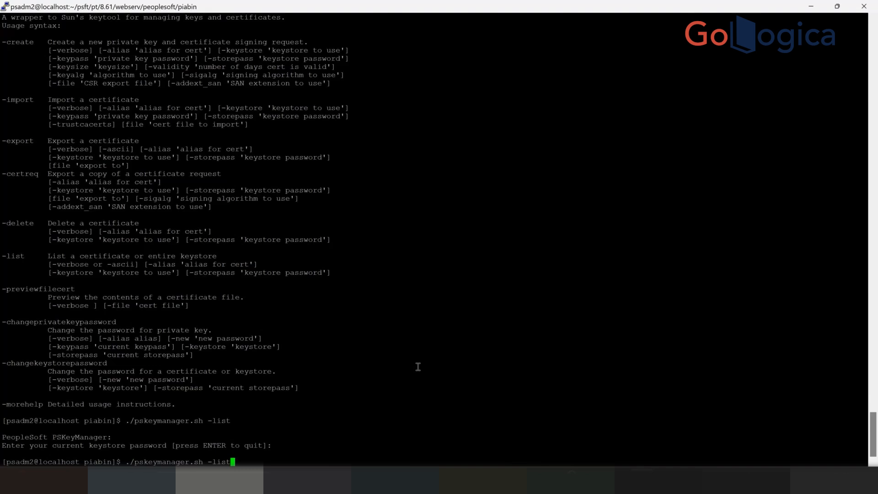
{"action": "key", "text": "Return"}
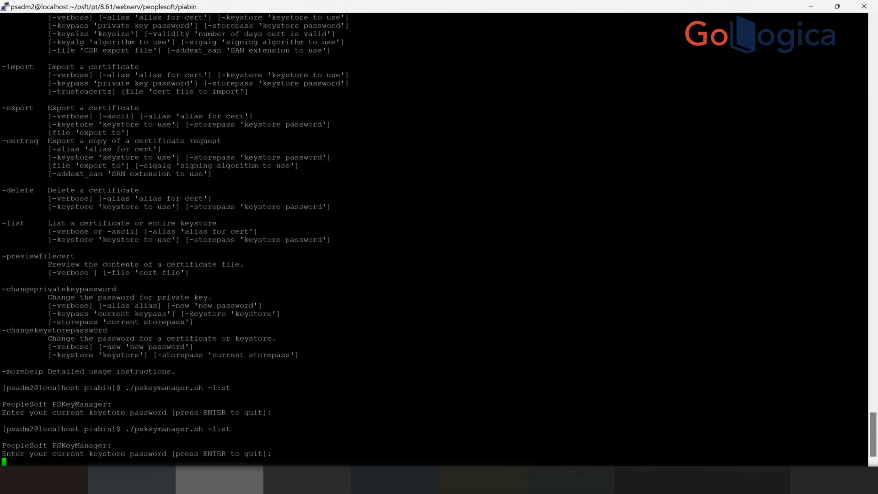
- Look up the keystore password in the spreadsheet and enter it to print the certificate list
{"action": "key", "text": "alt+Tab"}
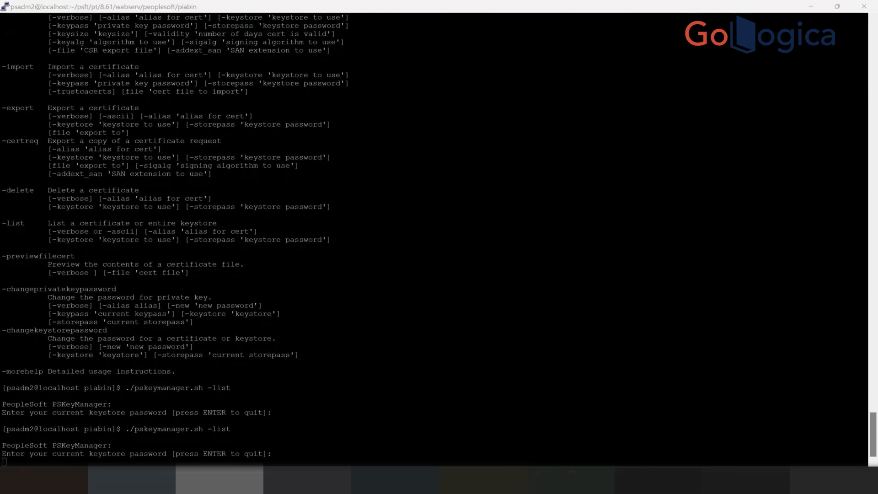
{"action": "mouse_move", "coordinate": [541, 480]}
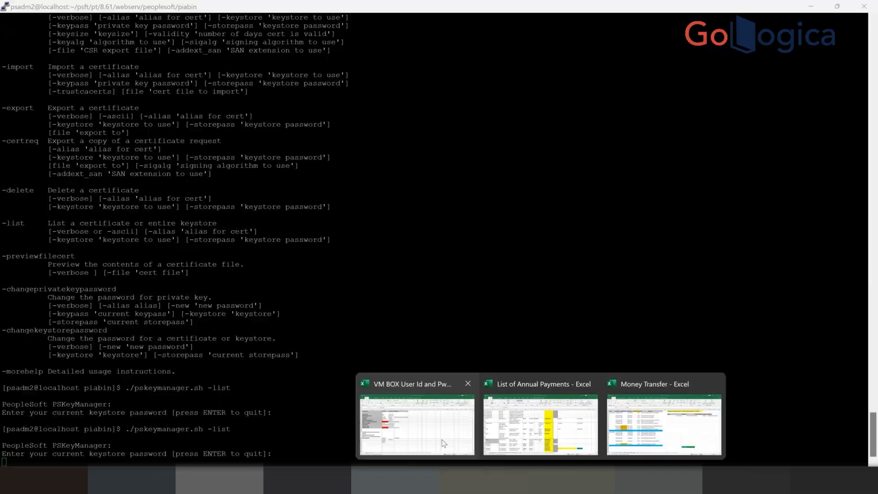
{"action": "left_click", "coordinate": [441, 440]}
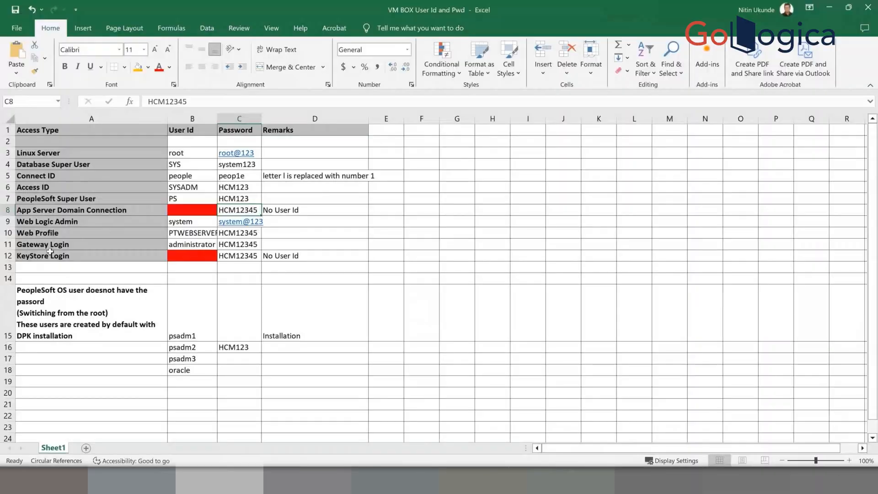
{"action": "key", "text": "alt+Tab"}
{"action": "key", "text": "alt+Tab"}
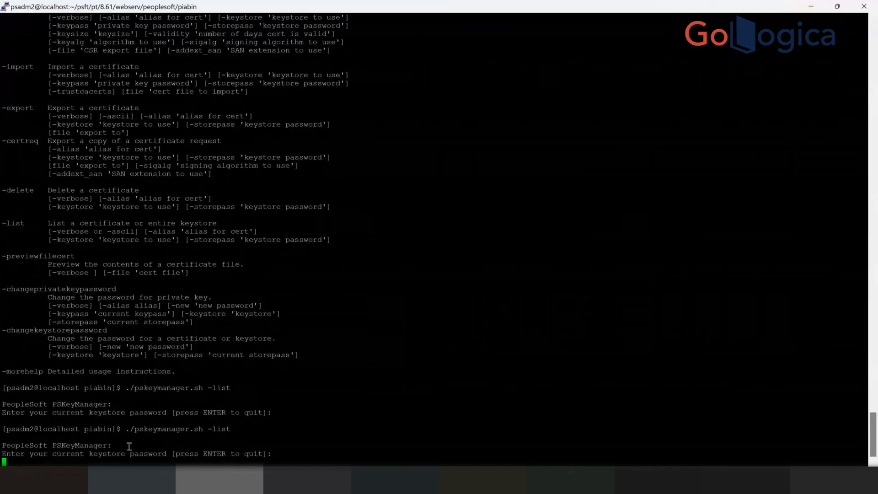
{"action": "type", "text": "HCM12345"}
{"action": "key", "text": "Return"}
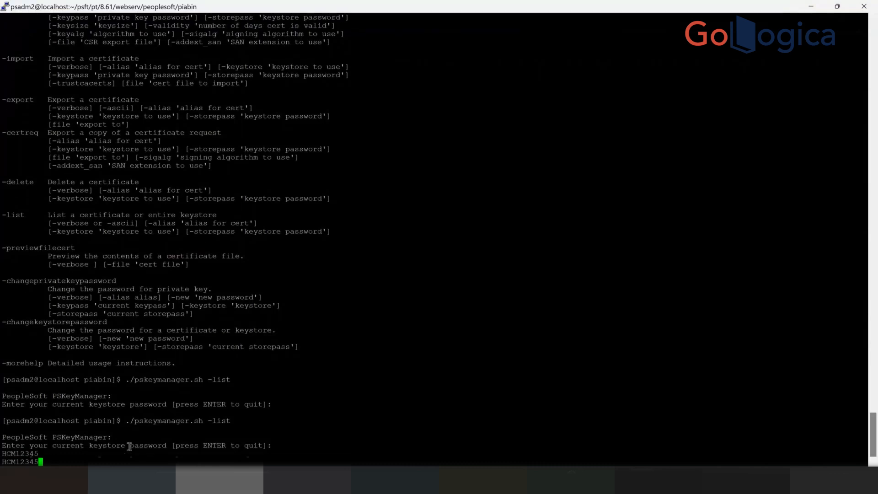
{"action": "key", "text": "Return"}
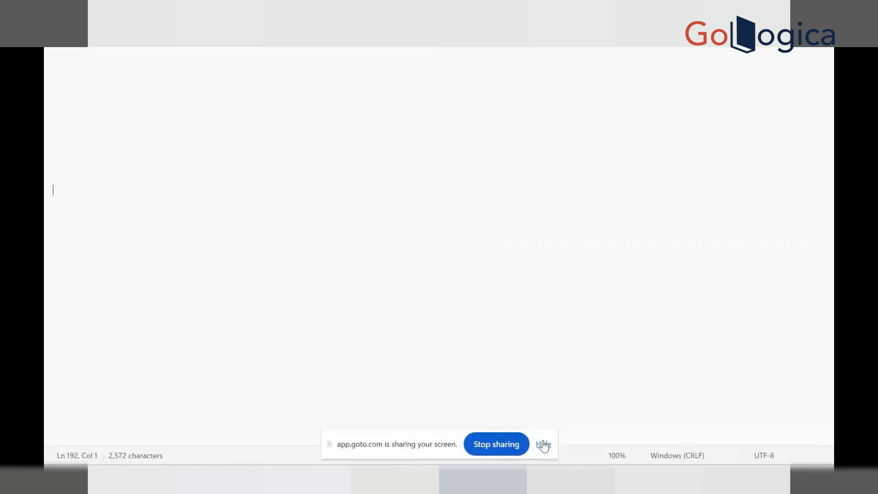
- Write the notes 'google.com - private key and CSR' and 'CSR --> CA'
{"action": "left_click", "coordinate": [78, 231]}
{"action": "type", "text": "google.co"}
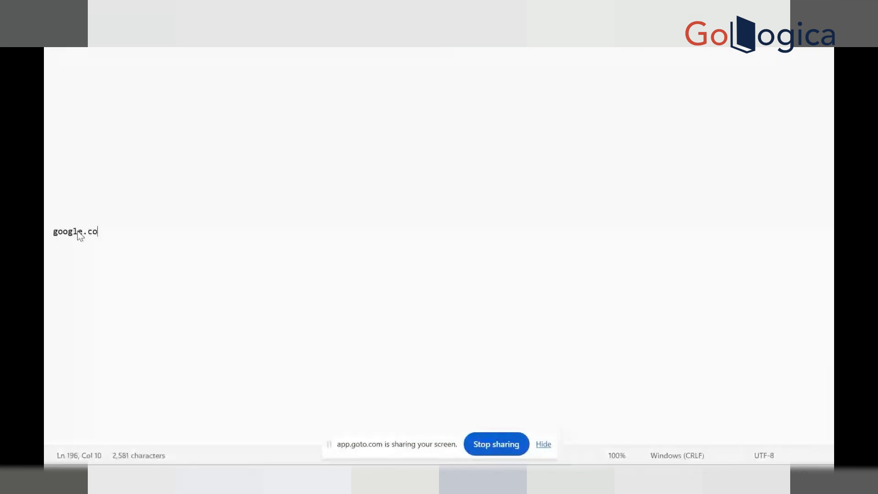
{"action": "type", "text": "m - privat"}
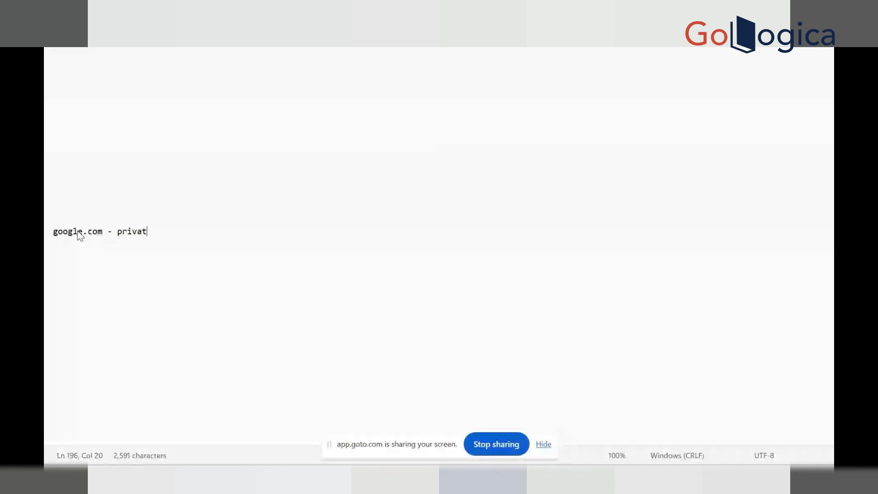
{"action": "type", "text": "e key and CSR"}
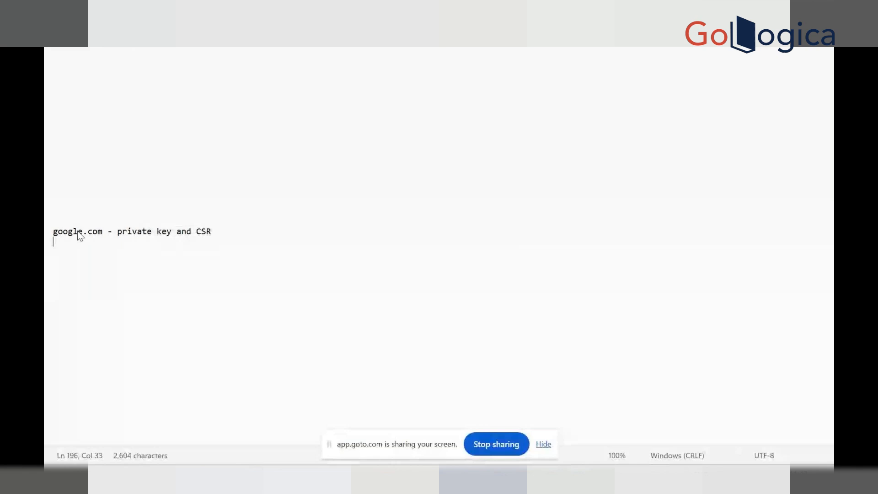
{"action": "key", "text": "Return"}
{"action": "key", "text": "Return"}
{"action": "type", "text": "CSR --> CA"}
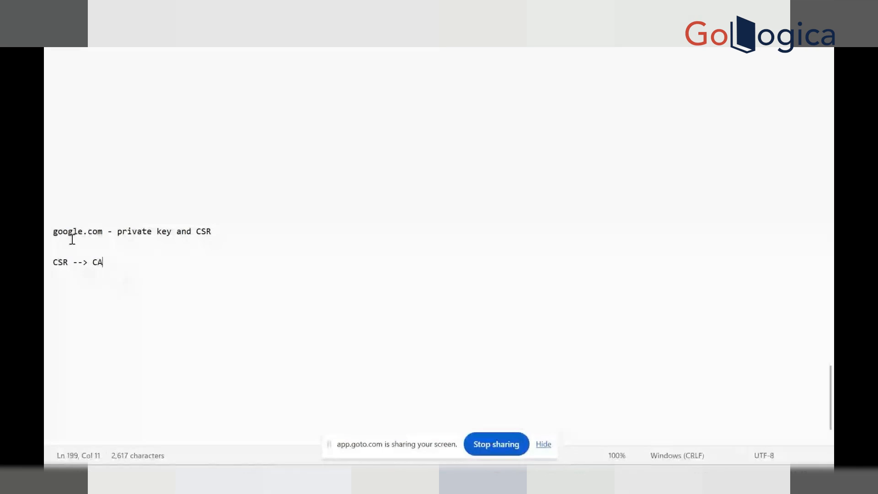
{"action": "left_click_drag", "start_coordinate": [53, 231], "coordinate": [104, 232]}
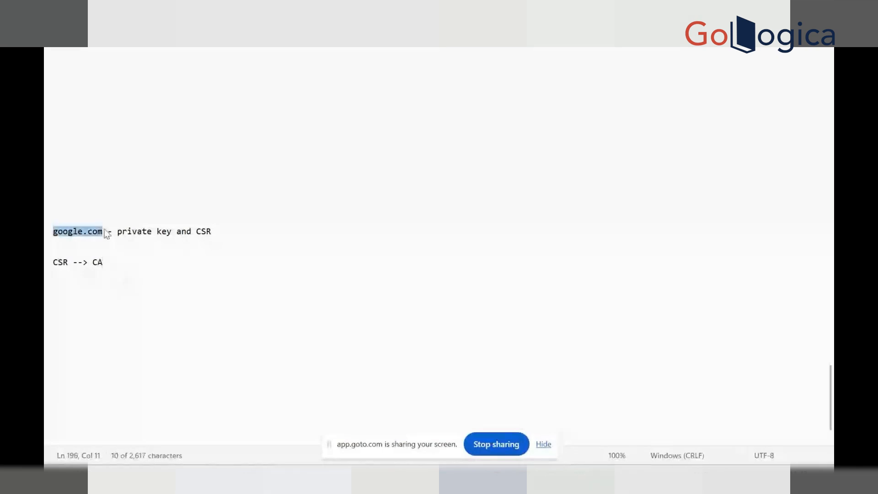
{"action": "left_click_drag", "start_coordinate": [103, 263], "coordinate": [92, 265]}
{"action": "left_click", "coordinate": [116, 264]}
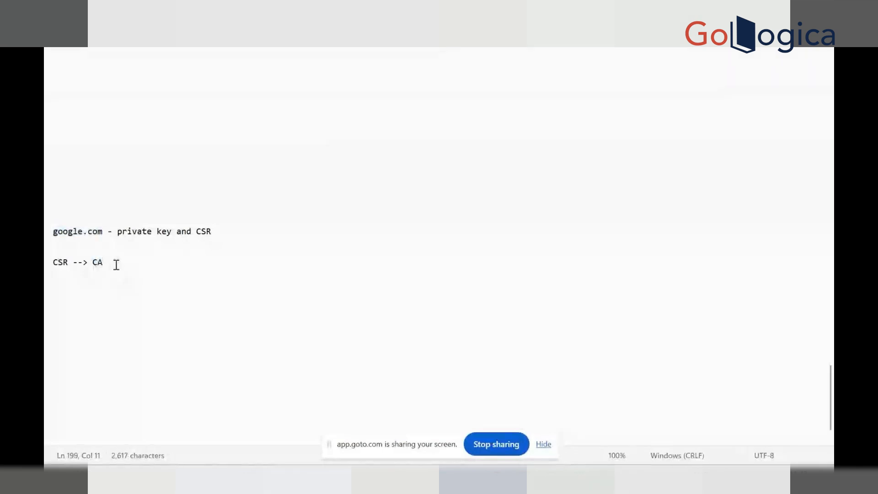
- Expand the second note to 'CSR --> CA (Certifying Authority)' and add blank lines below
{"action": "key", "text": "Return"}
{"action": "key", "text": "Return"}
{"action": "left_click", "coordinate": [109, 264]}
{"action": "type", "text": "()"}
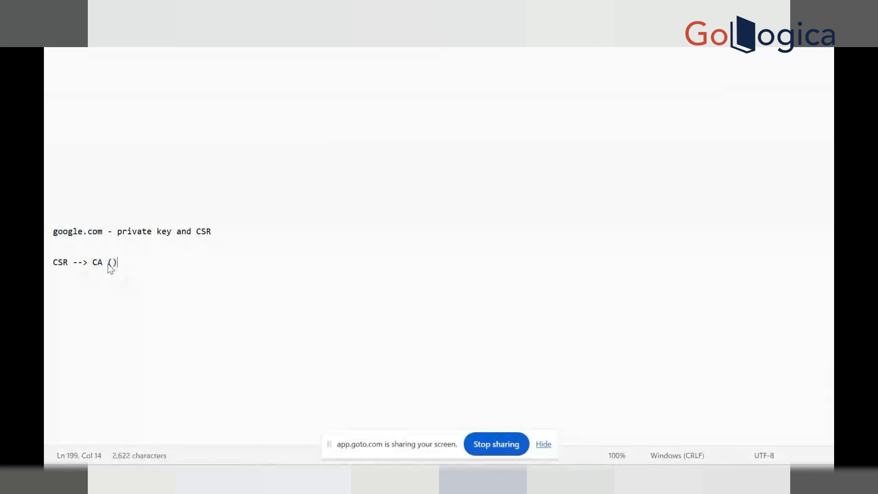
{"action": "key", "text": "Left"}
{"action": "type", "text": "Certifyin"}
{"action": "type", "text": "g Authorit"}
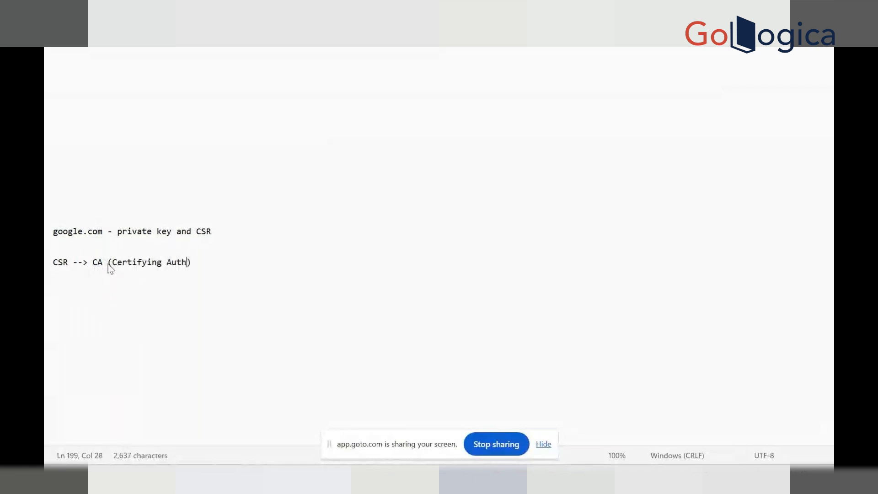
{"action": "type", "text": "y"}
{"action": "key", "text": "Return"}
{"action": "key", "text": "Return"}
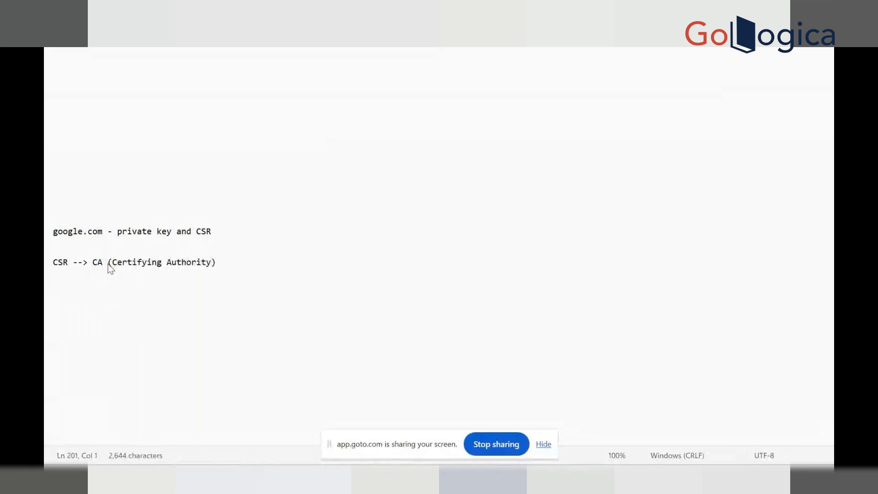
{"action": "key", "text": "Return"}
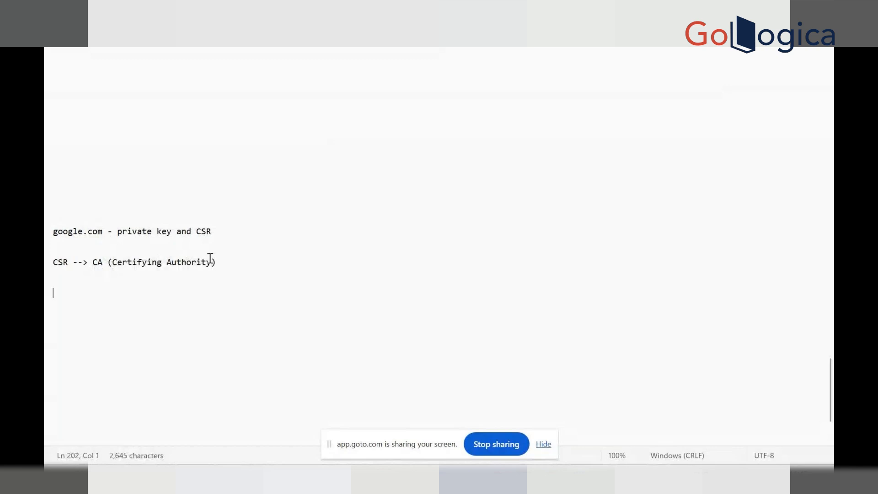
- Append the certifying authorities DigiCert, Verisign, Godaddy, Comodo to the CSR line
{"action": "left_click", "coordinate": [221, 260]}
{"action": "type", "text": "Digice"}
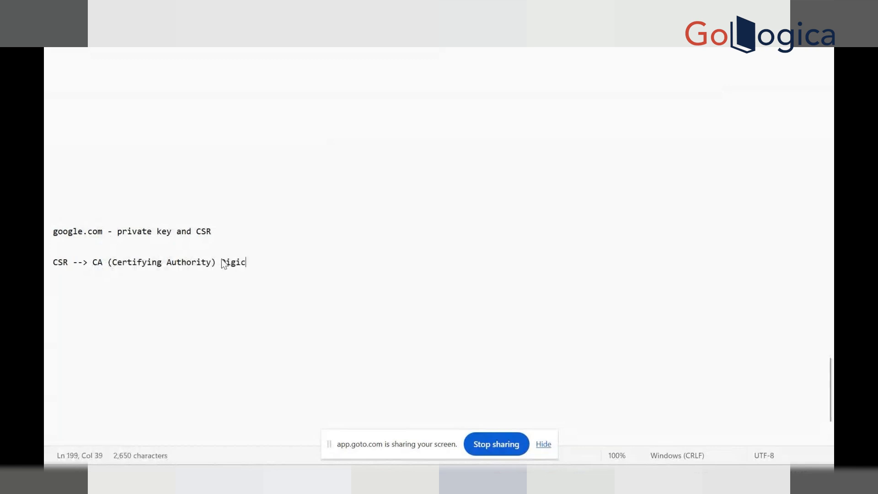
{"action": "key", "text": "BackSpace"}
{"action": "key", "text": "BackSpace"}
{"action": "type", "text": "Cert, Verisign,"}
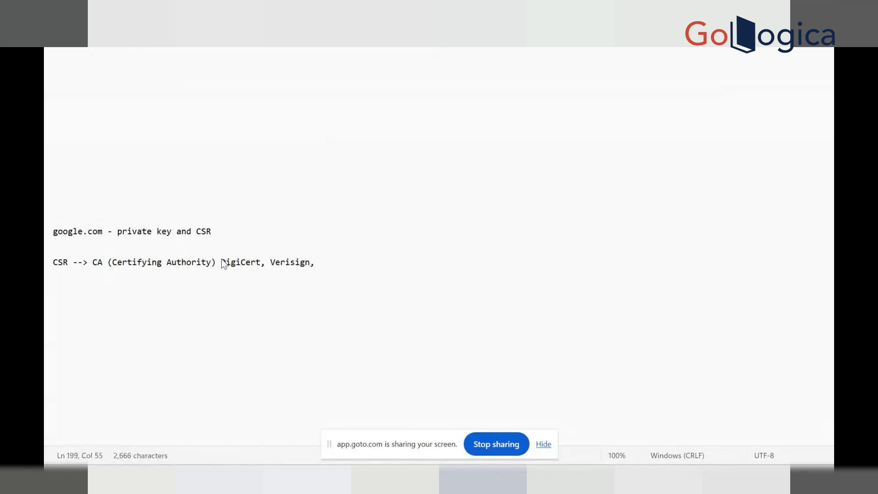
{"action": "type", "text": " Godaddy, "}
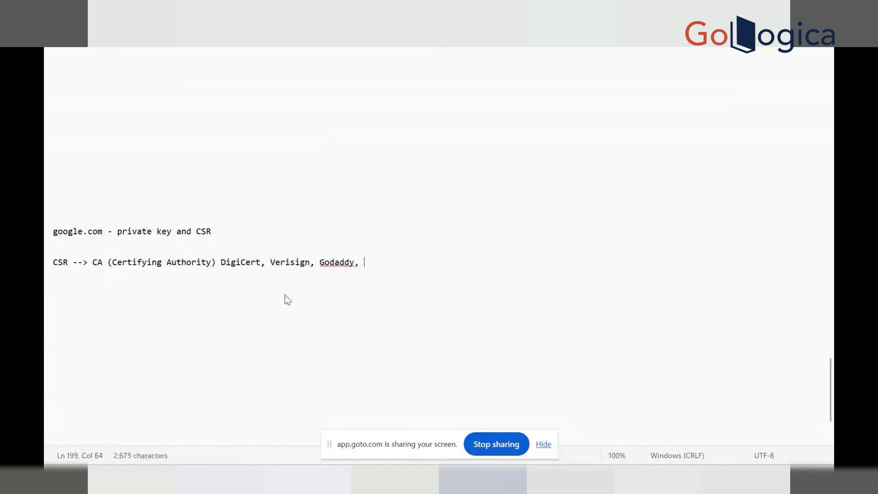
{"action": "type", "text": "Comodo"}
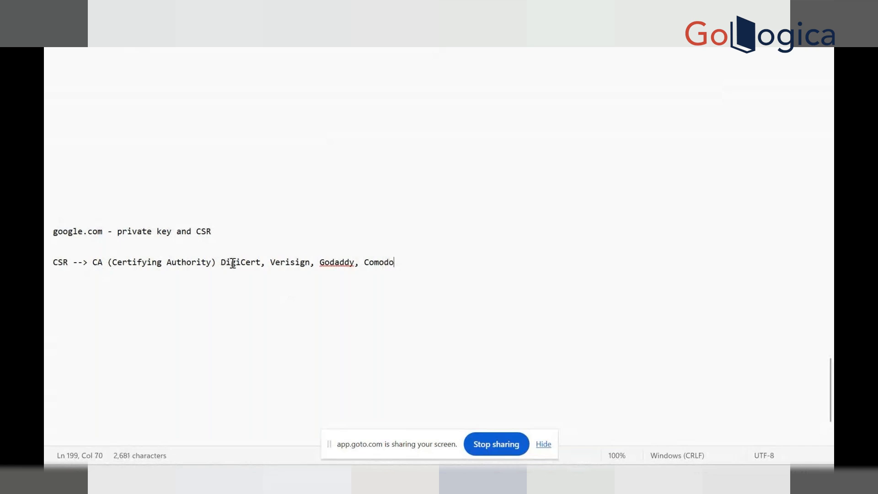
- Add '-->99.99% of browsers trust us' after the authority names
{"action": "left_click_drag", "start_coordinate": [221, 265], "coordinate": [264, 262]}
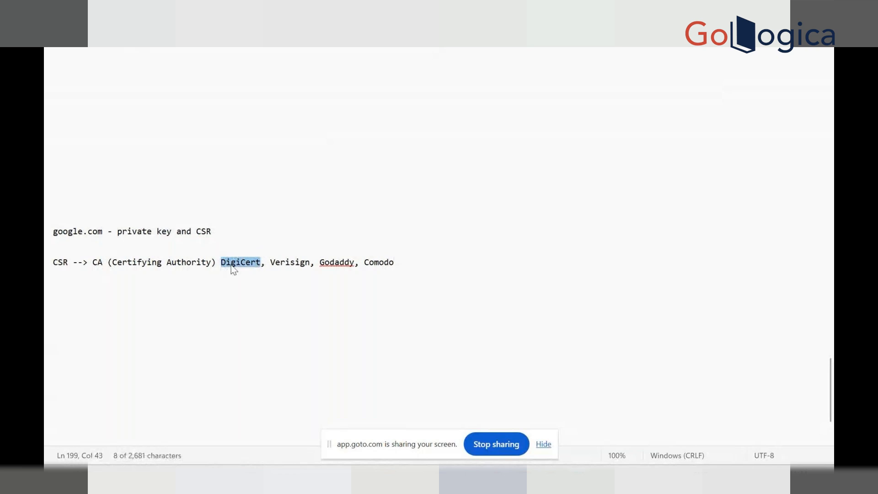
{"action": "left_click_drag", "start_coordinate": [223, 266], "coordinate": [399, 266]}
{"action": "left_click", "coordinate": [432, 261]}
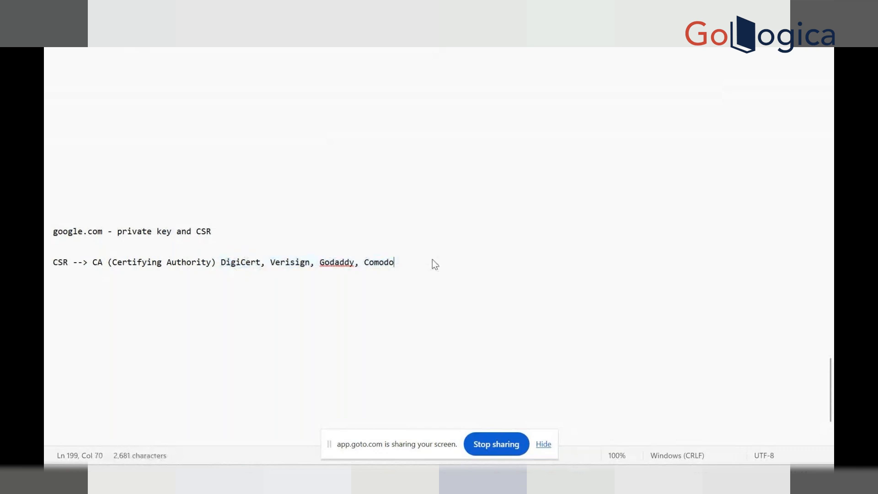
{"action": "type", "text": "-->99.99% of bro"}
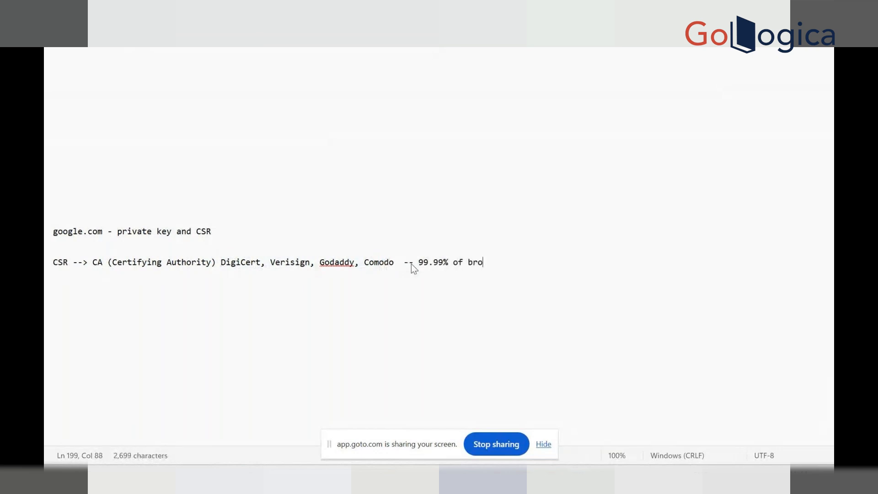
{"action": "type", "text": "wsers trust us"}
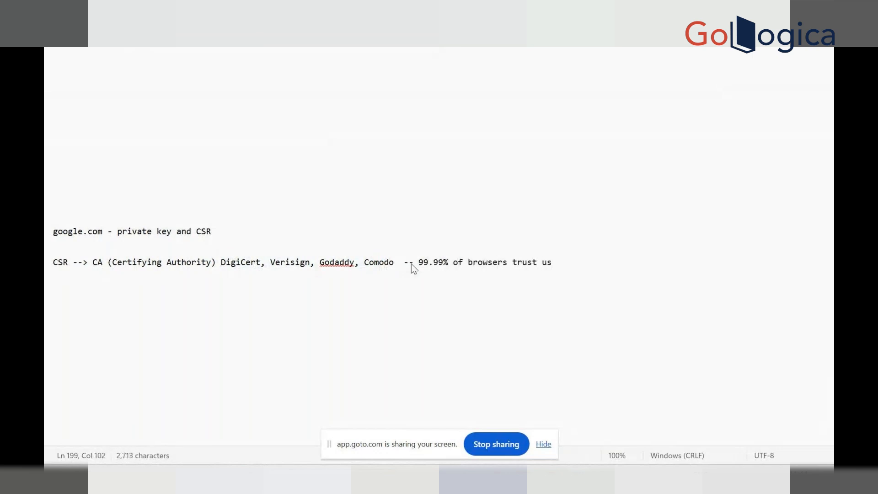
- Highlight the four authority names, then DigiCert, on the CSR line
{"action": "left_click", "coordinate": [458, 265]}
{"action": "left_click", "coordinate": [567, 263]}
{"action": "left_click", "coordinate": [421, 263]}
{"action": "left_click", "coordinate": [221, 262]}
{"action": "left_click_drag", "start_coordinate": [222, 263], "coordinate": [398, 264]}
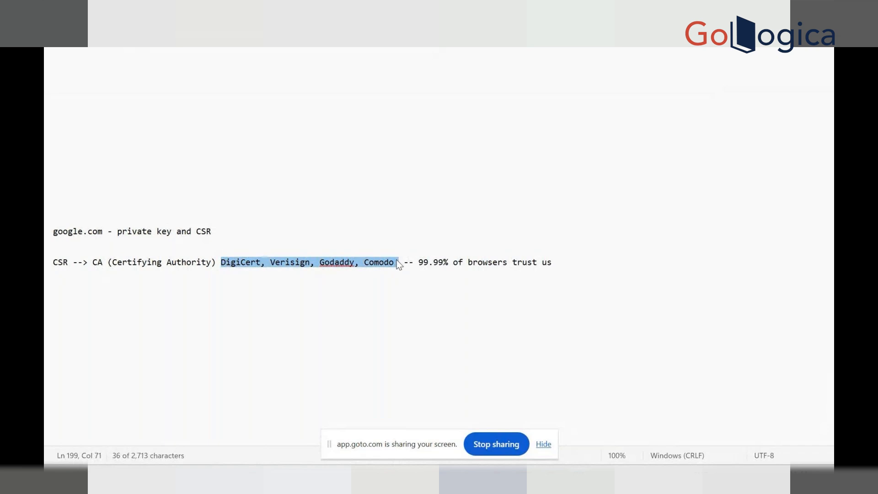
{"action": "left_click", "coordinate": [397, 264]}
{"action": "left_click_drag", "start_coordinate": [261, 268], "coordinate": [221, 265]}
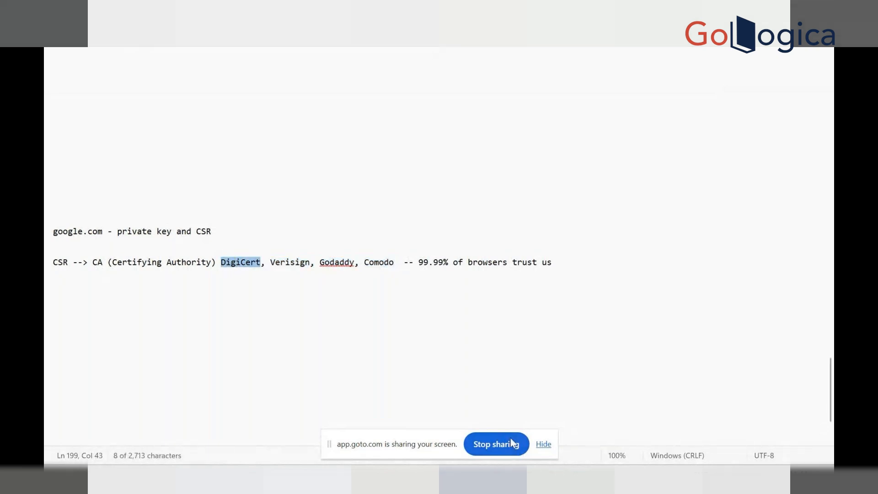
{"action": "mouse_move", "coordinate": [551, 478]}
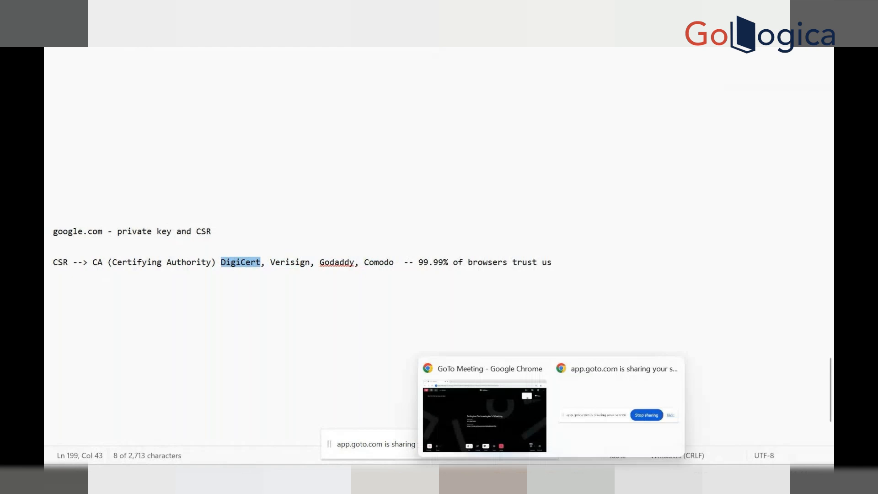
- Switch to Chrome's Gmail page and view the workspace.google.com site-info popup showing a secure connection
{"action": "left_click", "coordinate": [497, 392]}
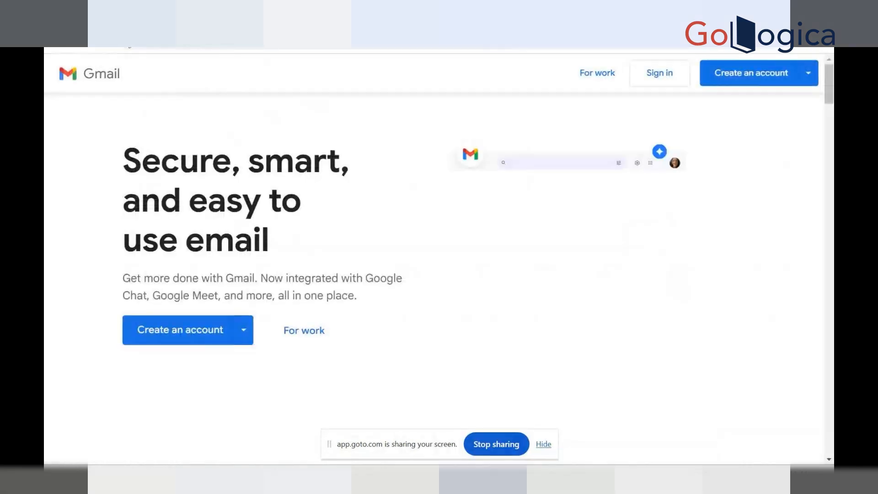
{"action": "left_click", "coordinate": [129, 44]}
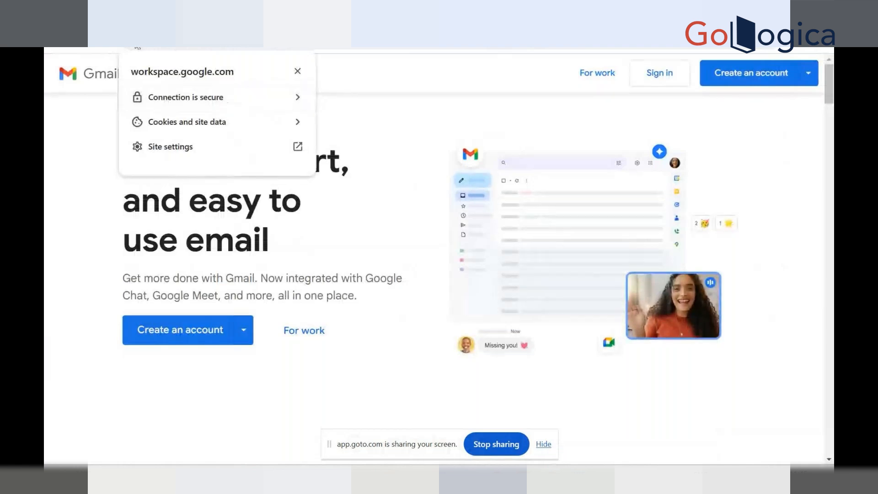
{"action": "left_click", "coordinate": [87, 168]}
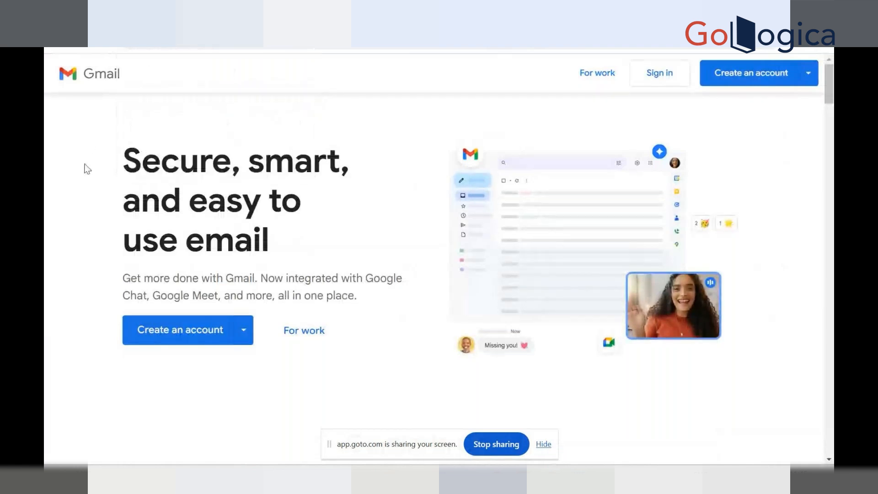
{"action": "left_click", "coordinate": [129, 44]}
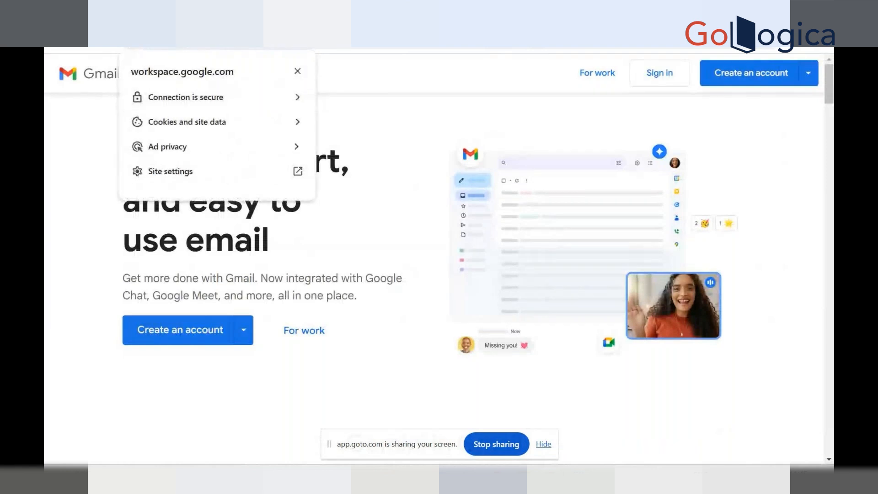
{"action": "left_click", "coordinate": [98, 153]}
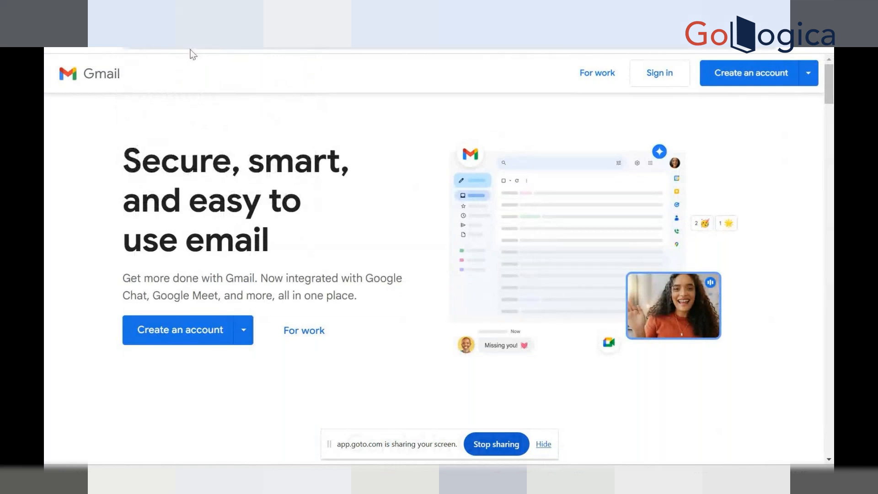
{"action": "left_click", "coordinate": [132, 47]}
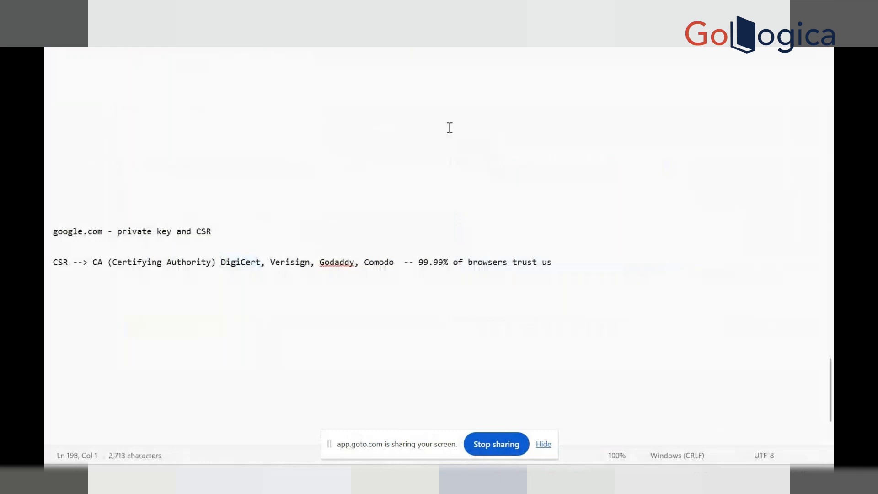
- Highlight the four CA names in Notepad, then open workspace.google.com's connection security details in Chrome
{"action": "left_click_drag", "start_coordinate": [219, 262], "coordinate": [481, 257]}
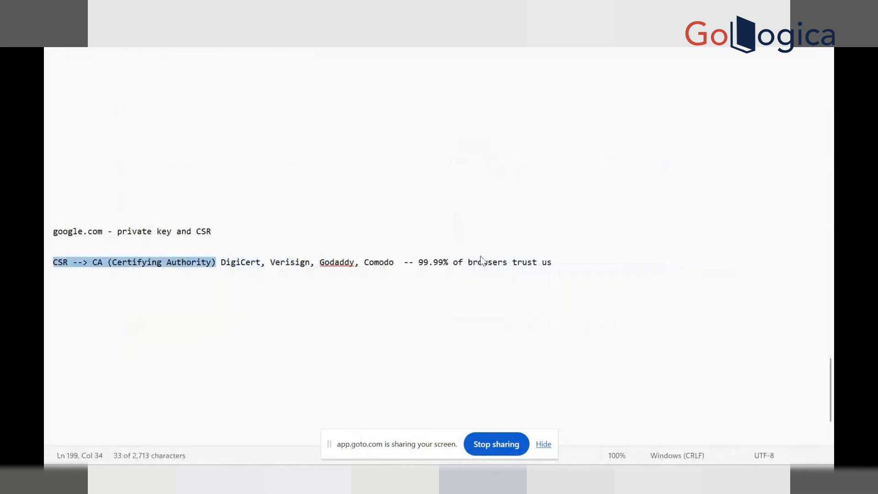
{"action": "left_click_drag", "start_coordinate": [216, 262], "coordinate": [394, 263]}
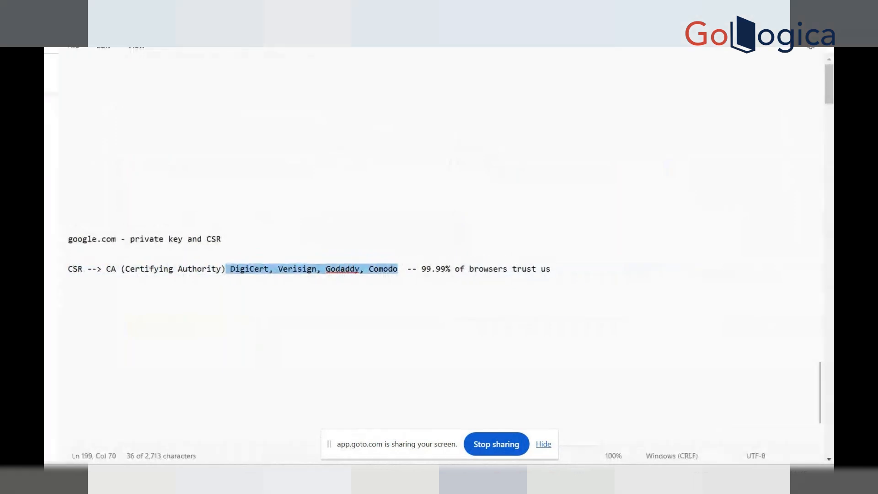
{"action": "left_click", "coordinate": [136, 46]}
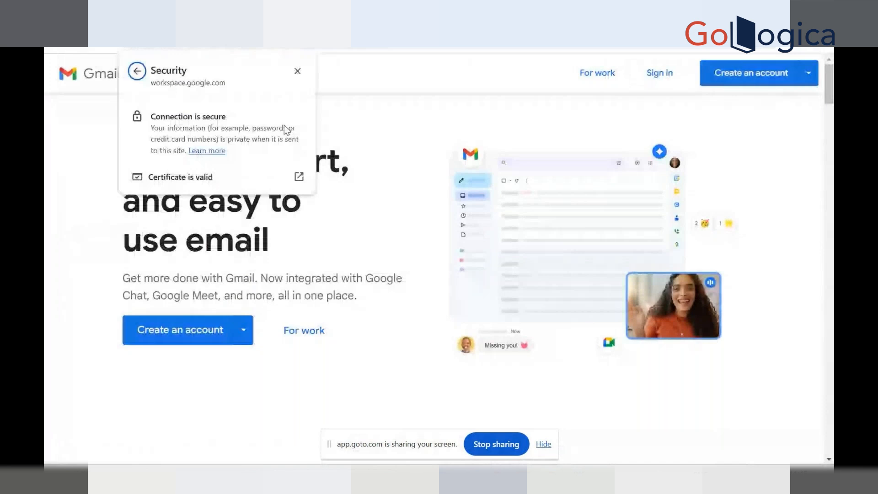
- Open google.com's Certificate Viewer on the Details tab and select GTS Root R1 in the hierarchy
{"action": "left_click", "coordinate": [169, 179]}
{"action": "left_click", "coordinate": [334, 98]}
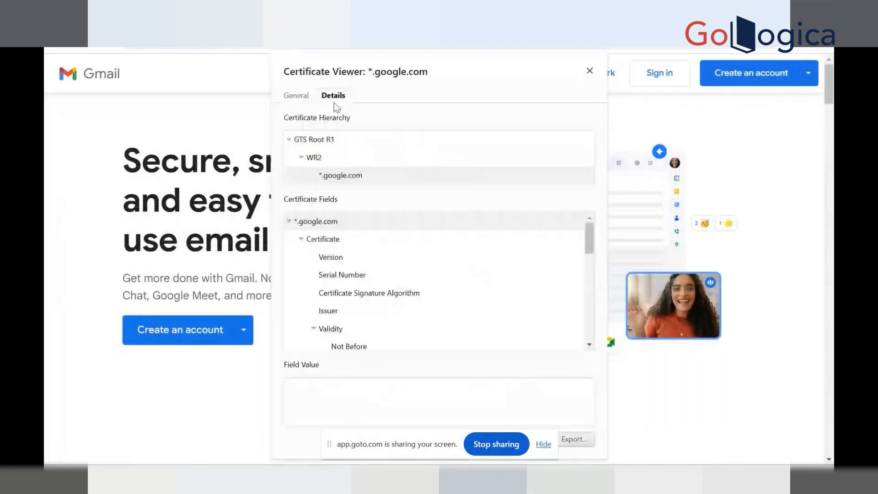
{"action": "left_click", "coordinate": [310, 141]}
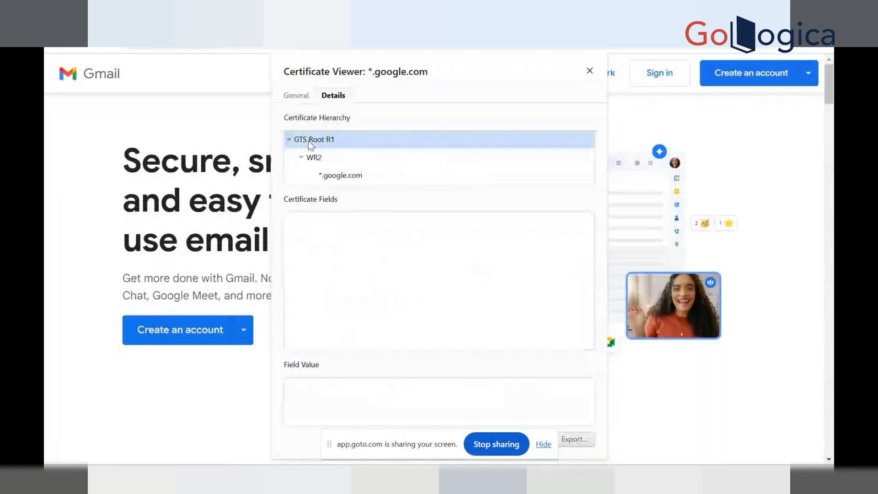
{"action": "left_click", "coordinate": [308, 141]}
{"action": "key", "text": "alt+Tab"}
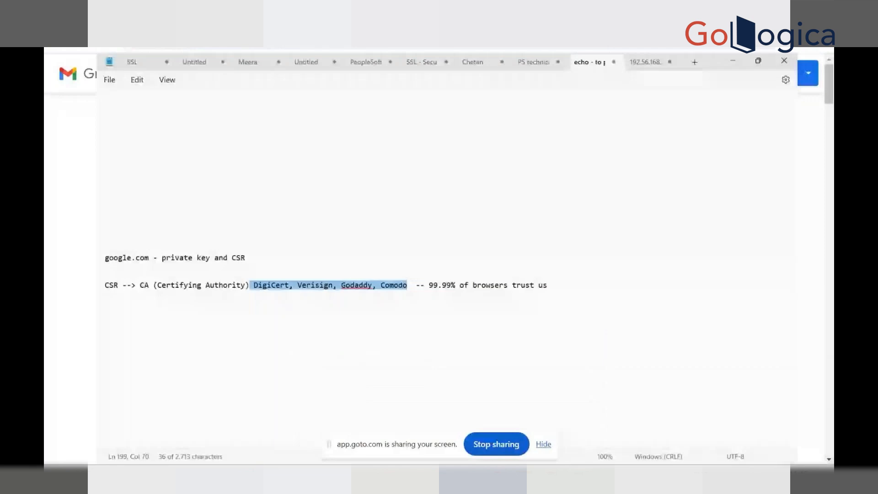
{"action": "key", "text": "alt+Tab"}
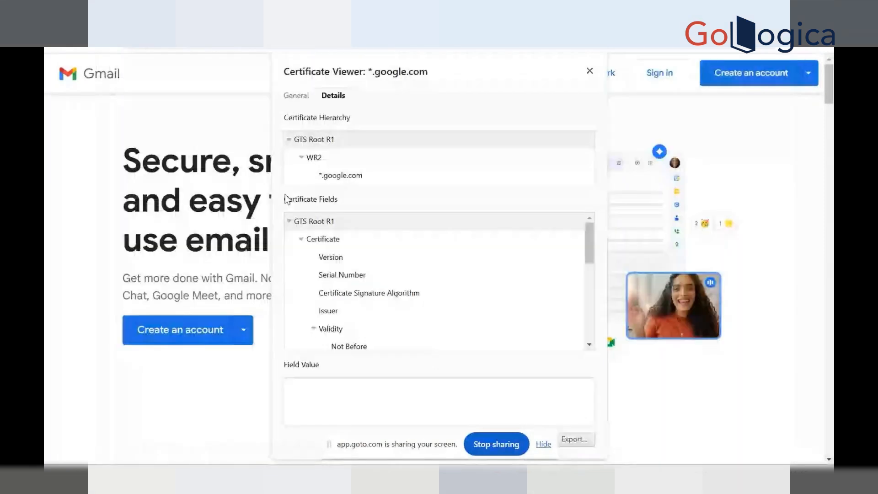
{"action": "left_click", "coordinate": [332, 143]}
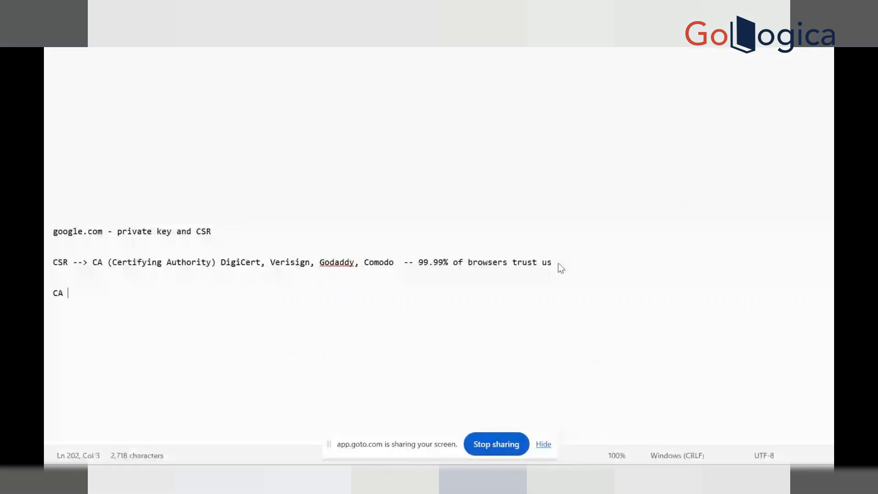
- Add 'sign the cert -- public certs' after CA, plus a new 'public certs' line
{"action": "type", "text": "sign the "}
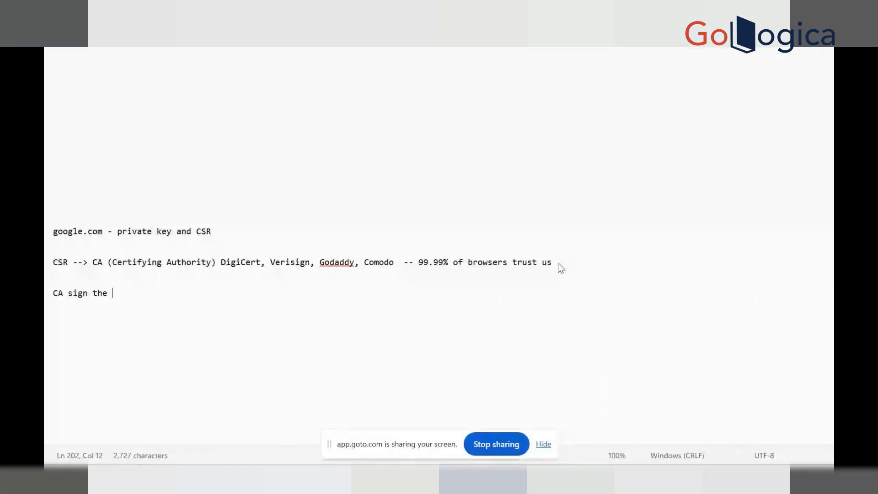
{"action": "type", "text": " cert -- public certs"}
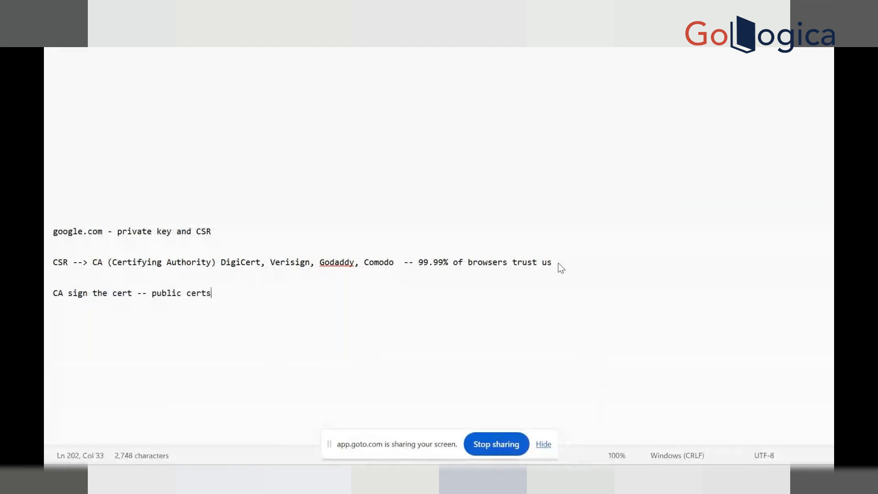
{"action": "key", "text": "Return"}
{"action": "key", "text": "Return"}
{"action": "type", "text": "public"}
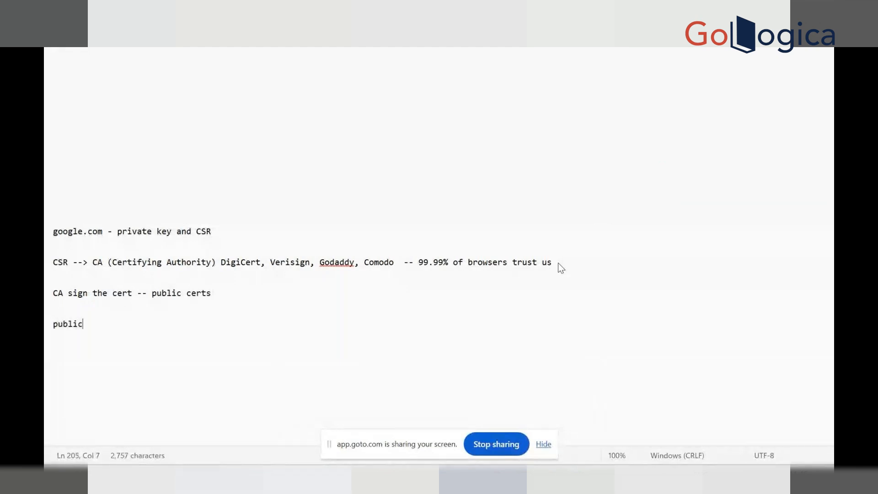
{"action": "type", "text": " certs"}
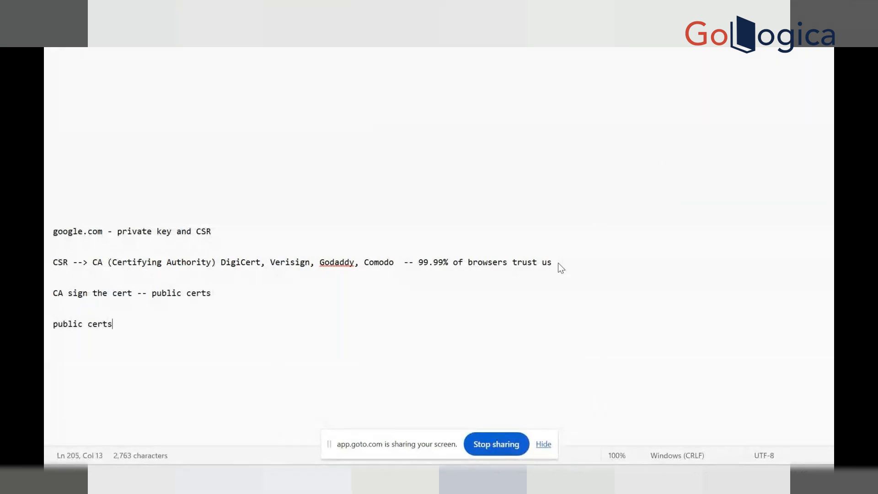
{"action": "key", "text": "alt+Tab"}
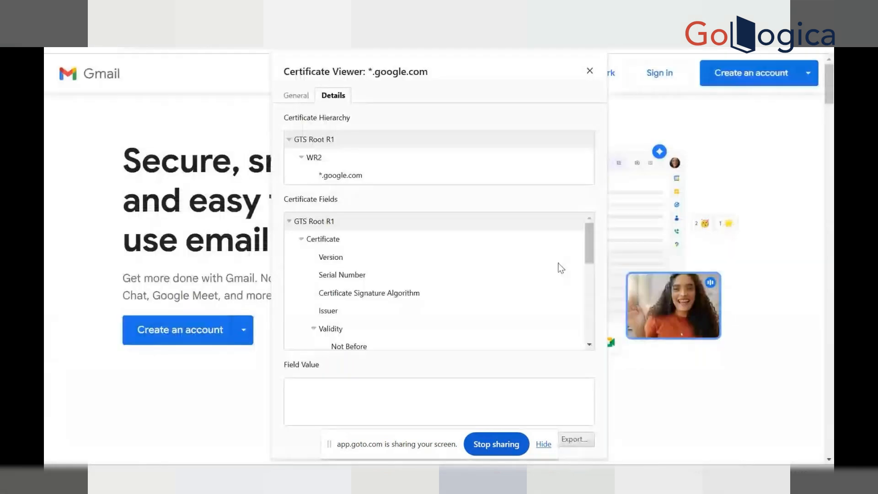
- Select *.google.com in the Certificate Hierarchy to list its fields
{"action": "left_click", "coordinate": [342, 180]}
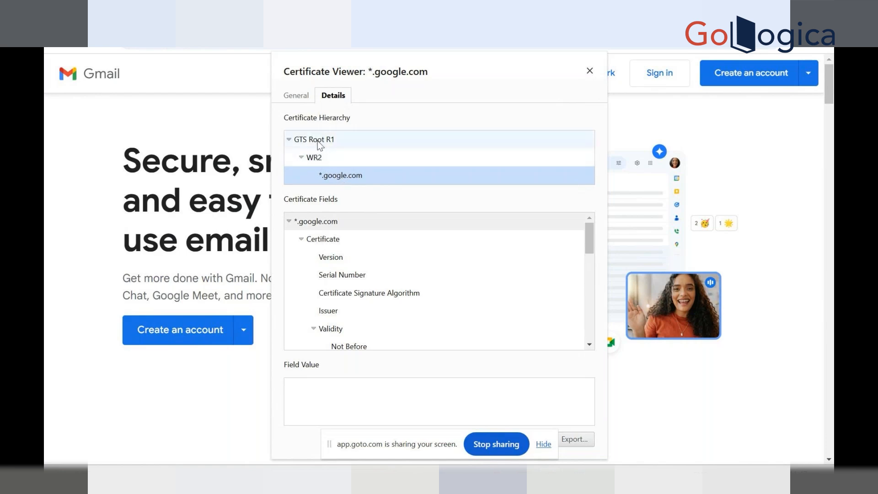
- Show the Issuer of *.google.com (WR2) and of WR2 (GTS Root R1), highlighting each name
{"action": "left_click", "coordinate": [320, 156]}
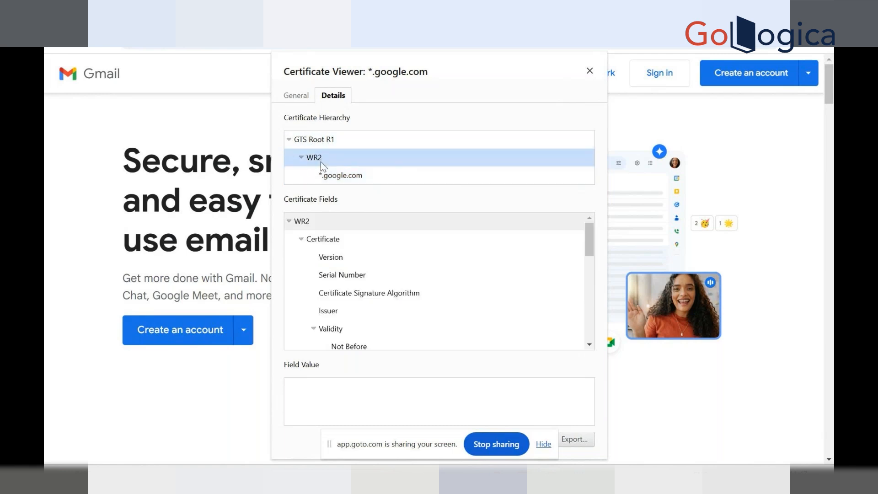
{"action": "left_click", "coordinate": [331, 176]}
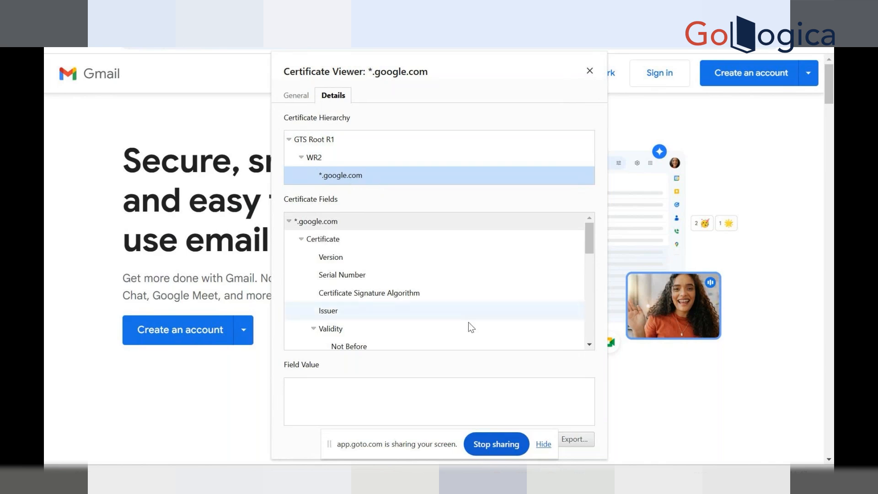
{"action": "left_click", "coordinate": [386, 310]}
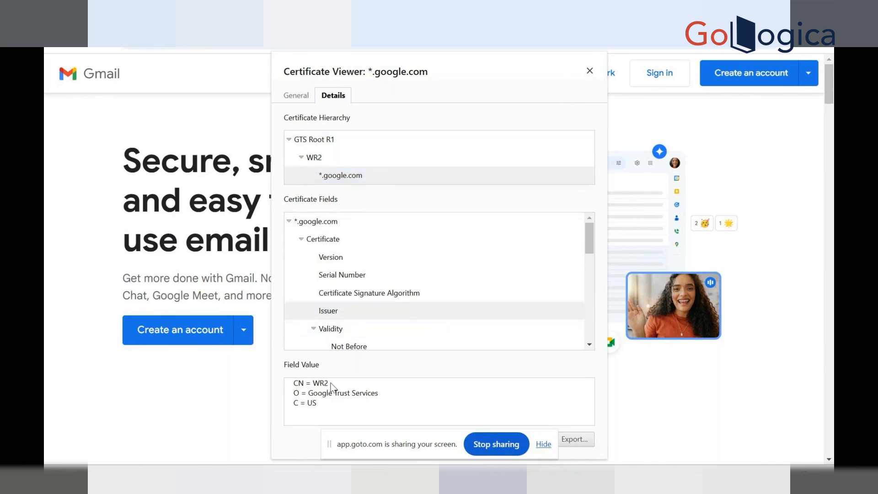
{"action": "mouse_move", "coordinate": [329, 384]}
{"action": "left_mouse_down"}
{"action": "mouse_move", "coordinate": [305, 385]}
{"action": "mouse_move", "coordinate": [314, 388]}
{"action": "left_mouse_up"}
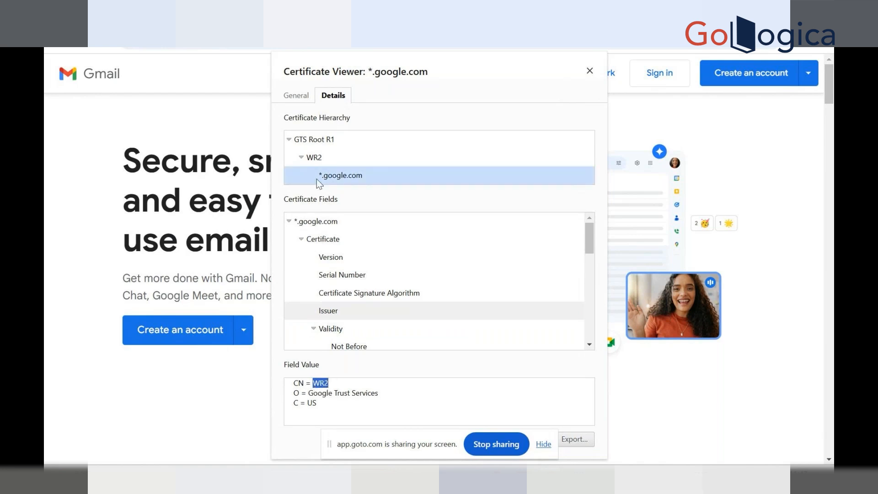
{"action": "left_click", "coordinate": [318, 161]}
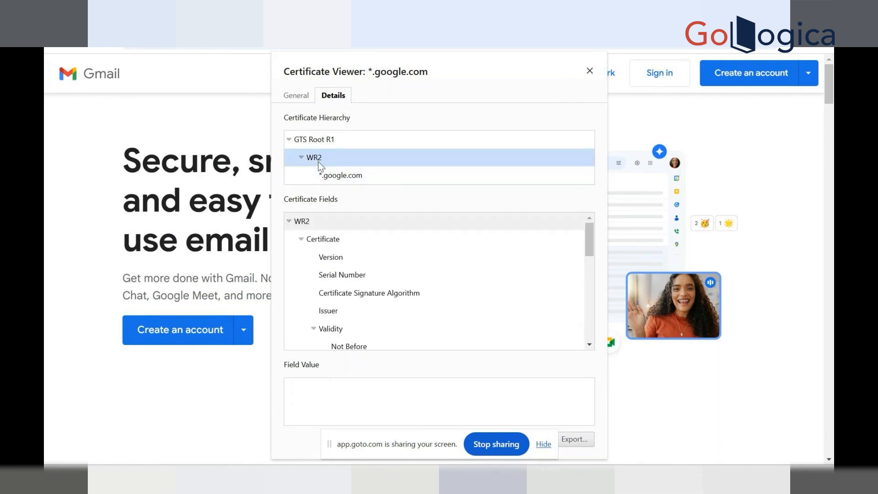
{"action": "left_click", "coordinate": [336, 311]}
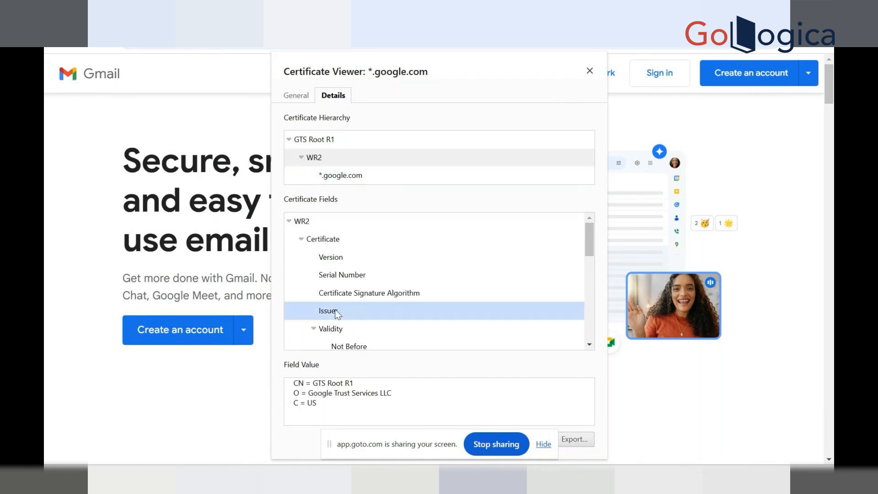
{"action": "left_click_drag", "start_coordinate": [317, 384], "coordinate": [346, 387]}
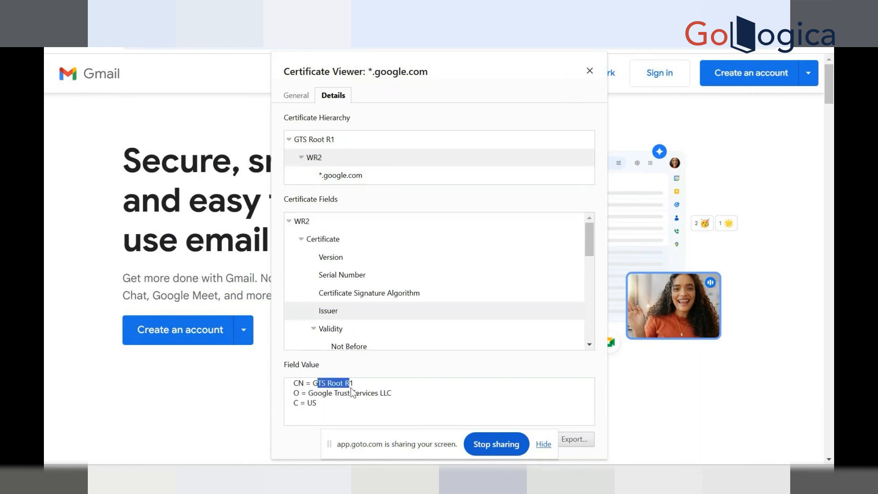
- Show GTS Root R1's Issuer field, highlighting that the root issued itself
{"action": "left_click", "coordinate": [320, 137]}
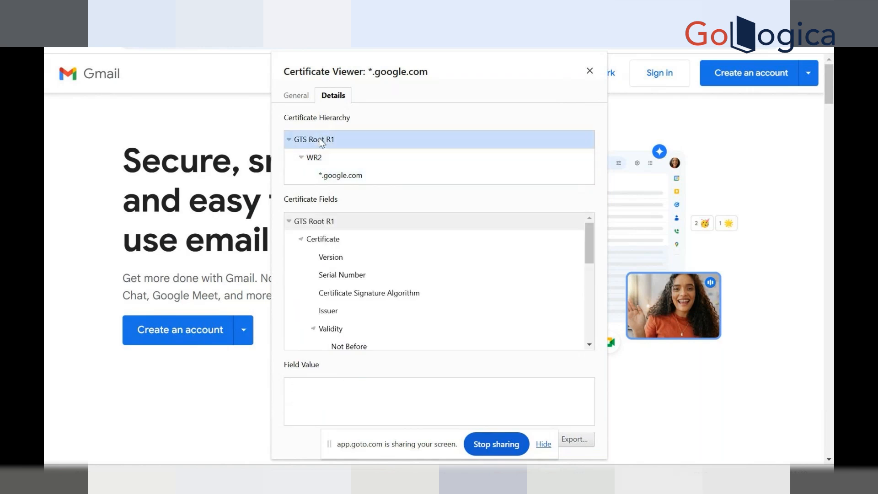
{"action": "left_click", "coordinate": [328, 311]}
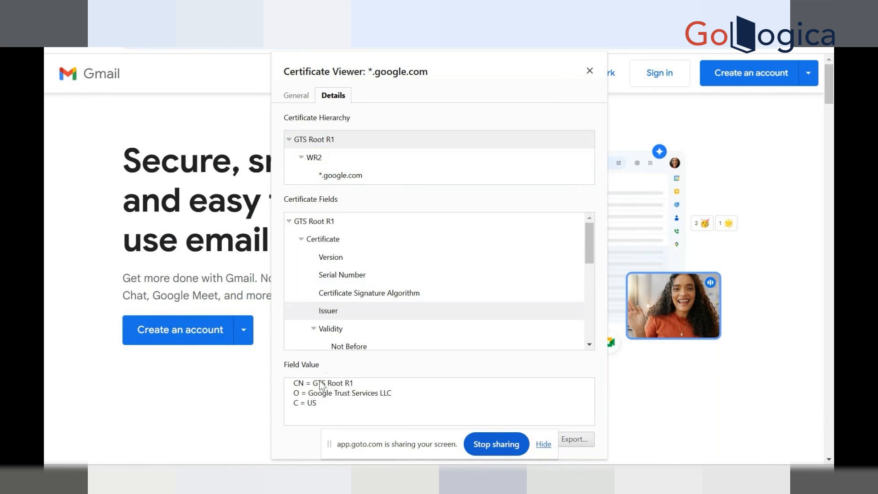
{"action": "left_click_drag", "start_coordinate": [319, 384], "coordinate": [355, 386]}
{"action": "left_click", "coordinate": [352, 388]}
{"action": "left_click_drag", "start_coordinate": [353, 382], "coordinate": [316, 383]}
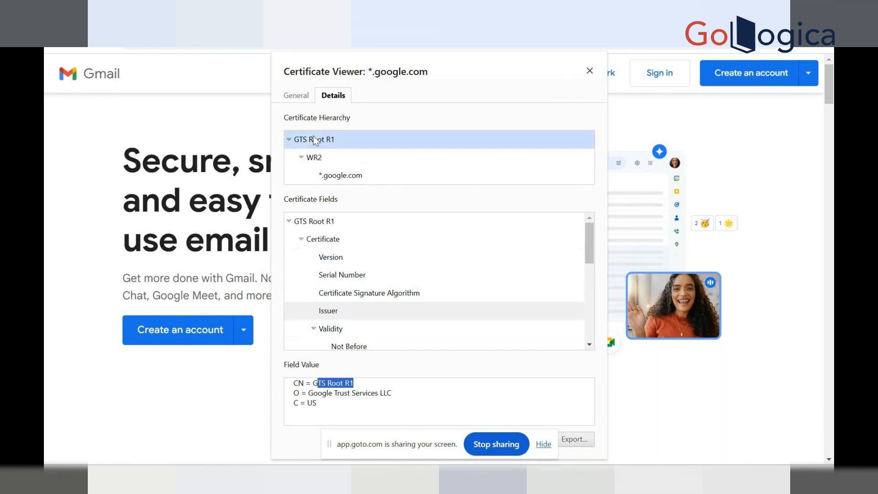
- Step through *.google.com and GTS Root R1, ending on the WR2 certificate's fields
{"action": "left_click", "coordinate": [335, 176]}
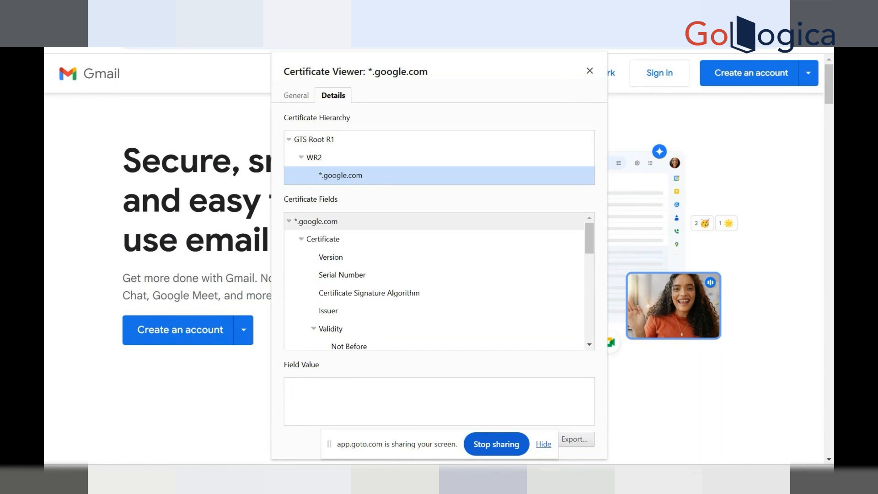
{"action": "left_click", "coordinate": [579, 479]}
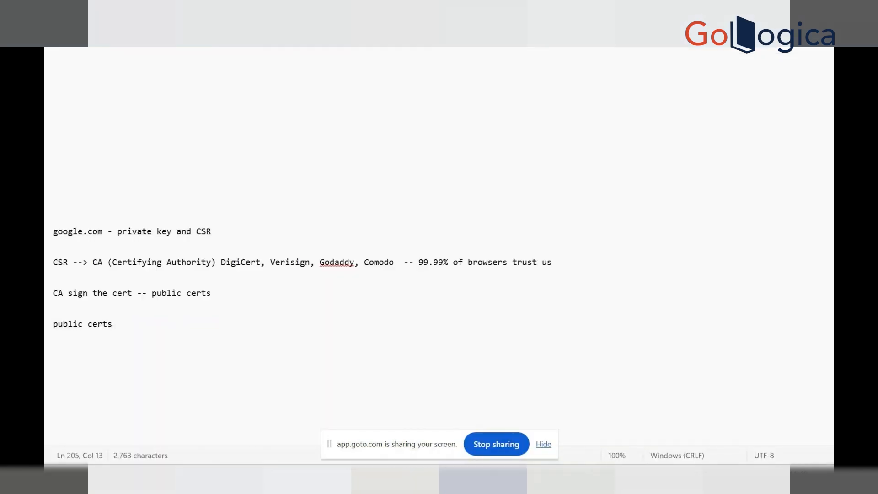
{"action": "key", "text": "alt+Tab"}
{"action": "left_click", "coordinate": [302, 139]}
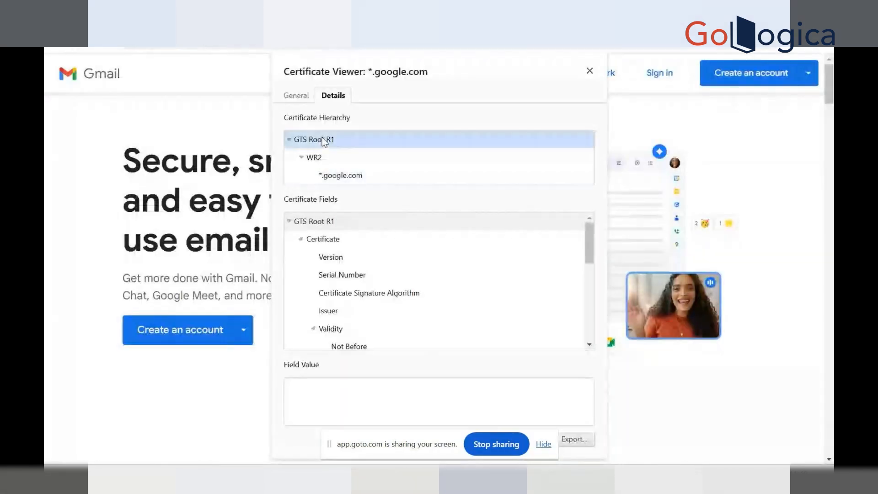
{"action": "left_click", "coordinate": [321, 157]}
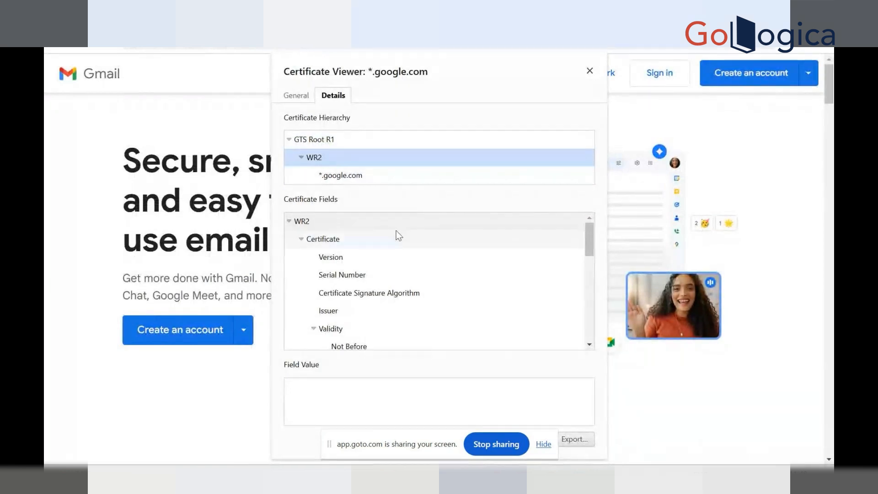